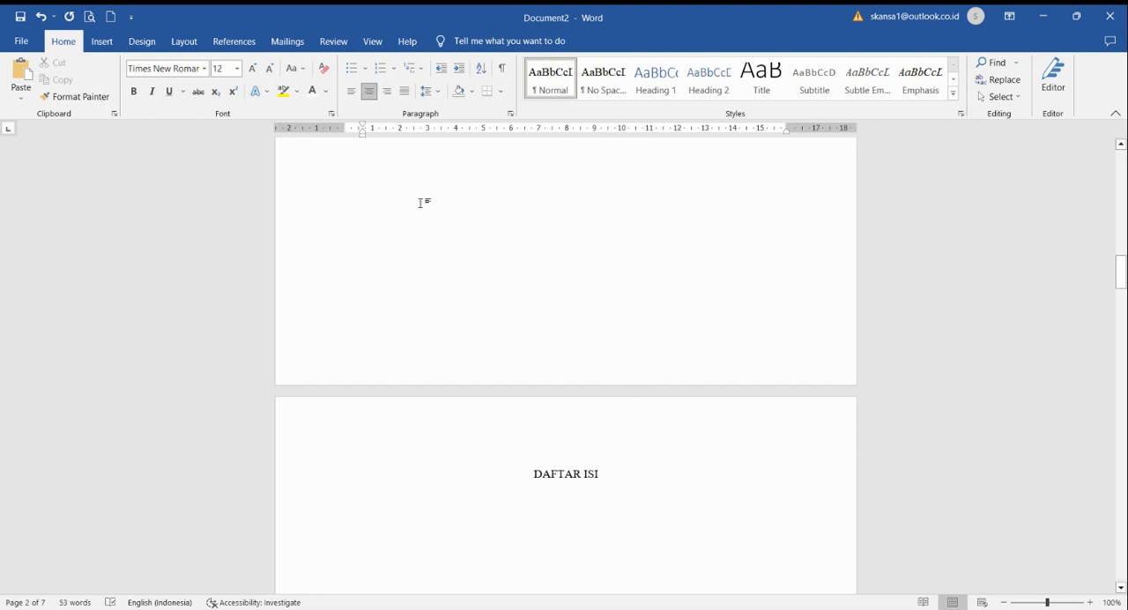
# Step: Show the Navigation Pane beside the document
pyautogui.scroll(20, 524, 388)
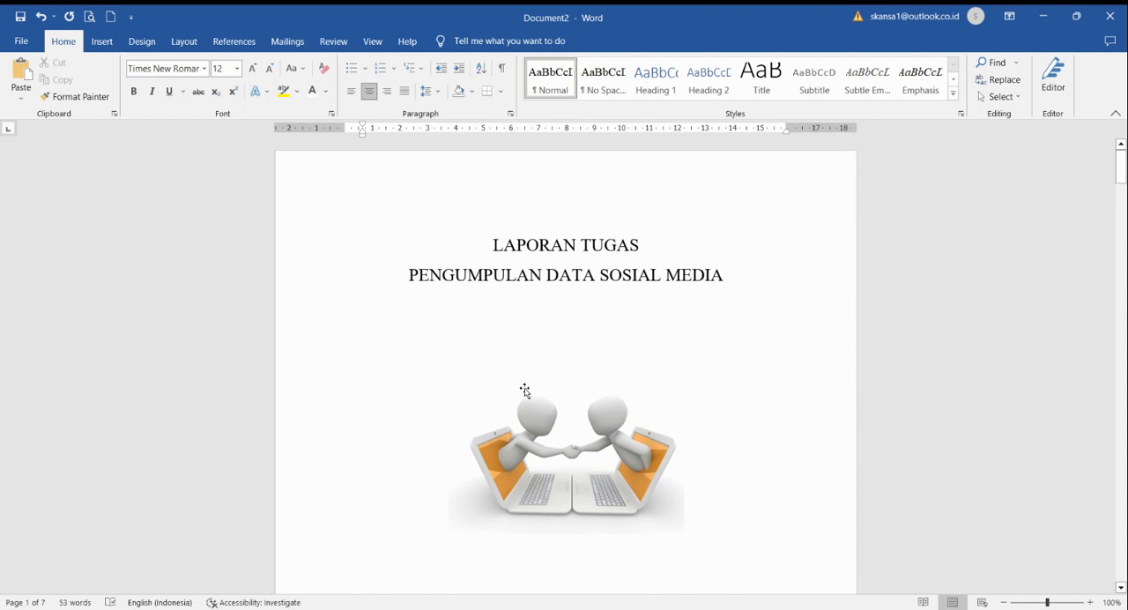
pyautogui.scroll(-4, 473, 301)
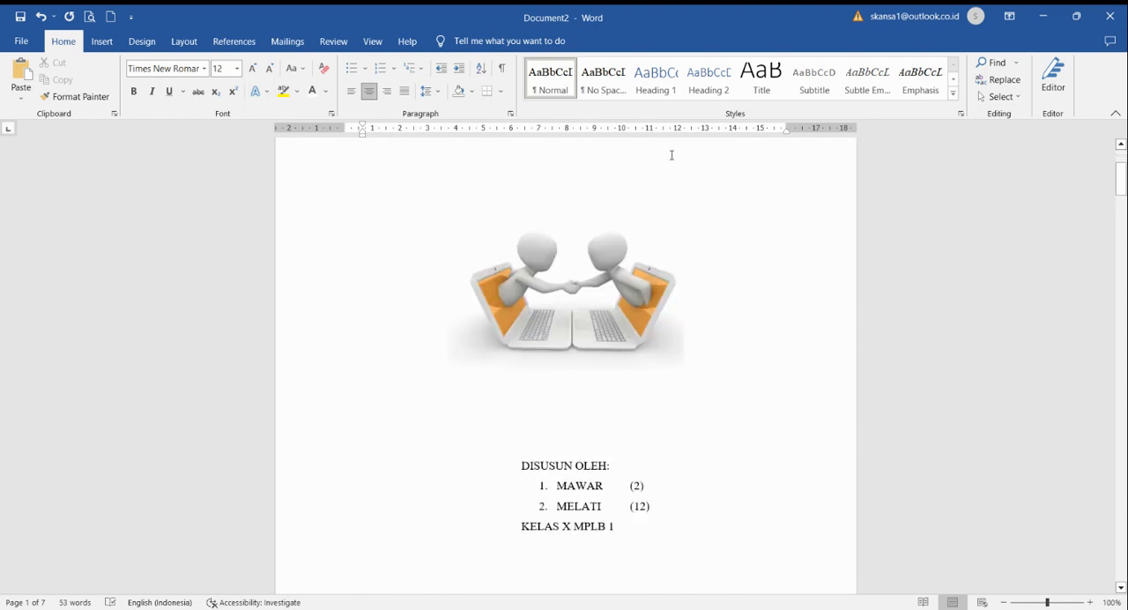
pyautogui.scroll(-8, 565, 352)
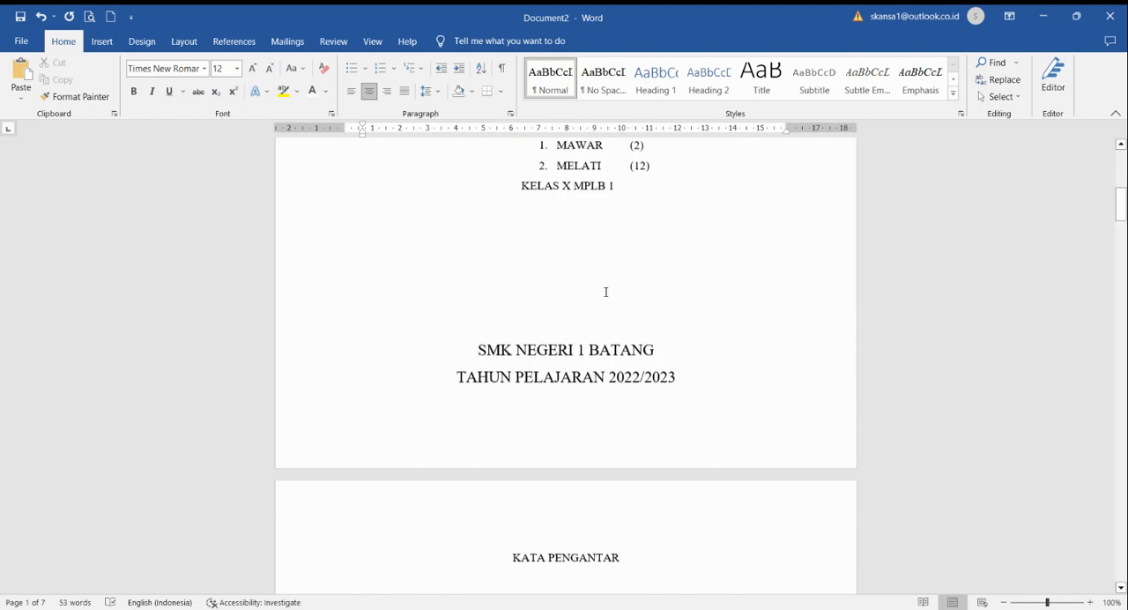
pyautogui.scroll(-10, 591, 482)
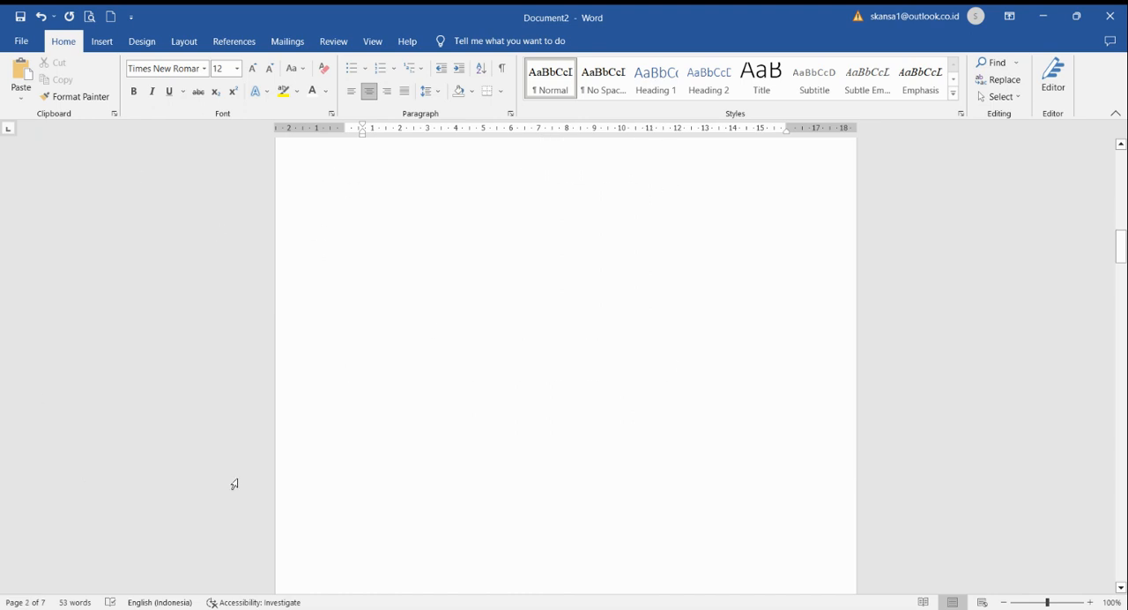
pyautogui.scroll(15, 514, 394)
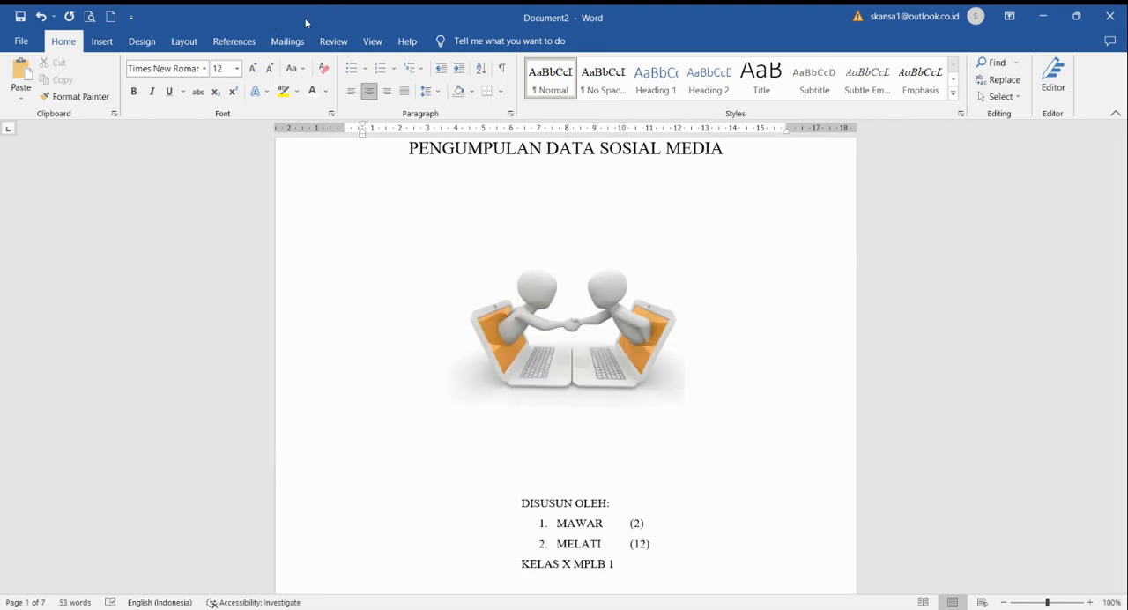
pyautogui.click(373, 40)
pyautogui.click(328, 97)
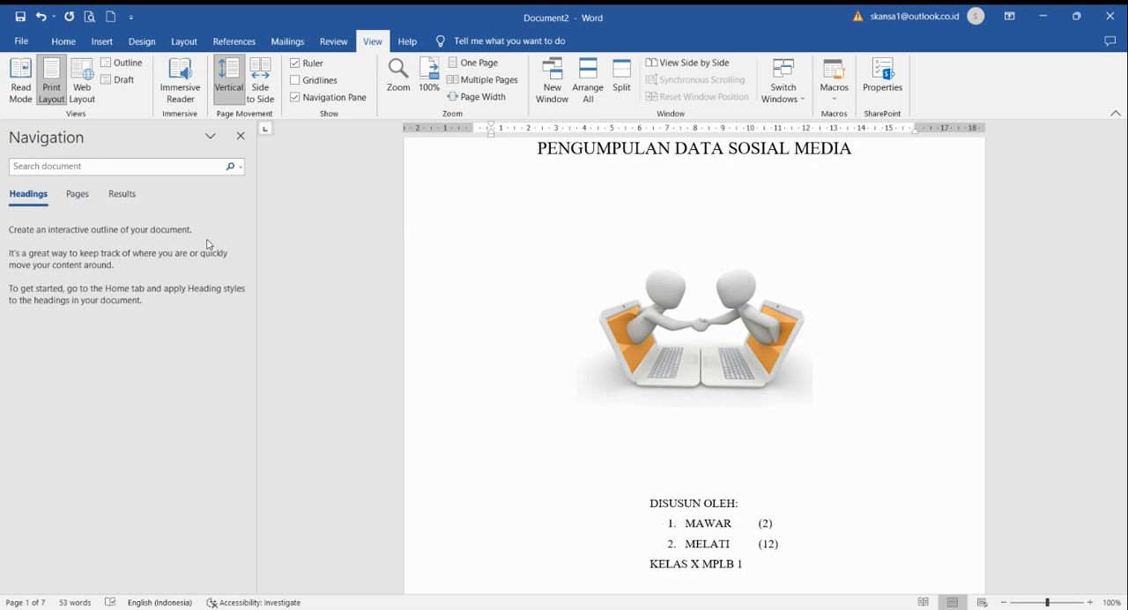
# Step: Add the line "HALAMAN JUDUL" above "LAPORAN TUGAS" on the cover page
pyautogui.scroll(2, 493, 283)
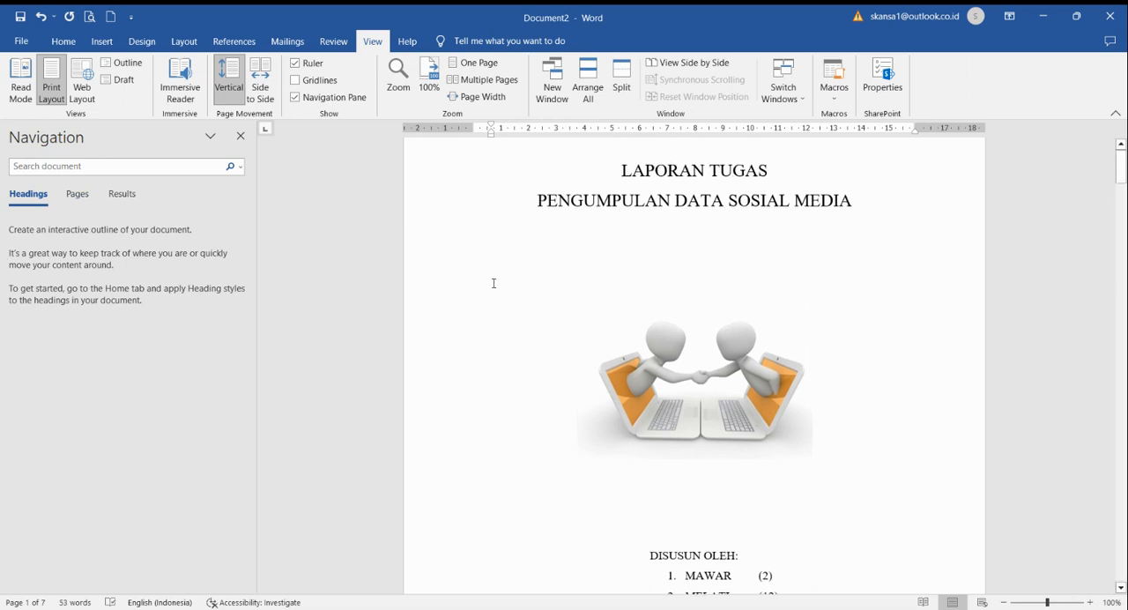
pyautogui.click(617, 244)
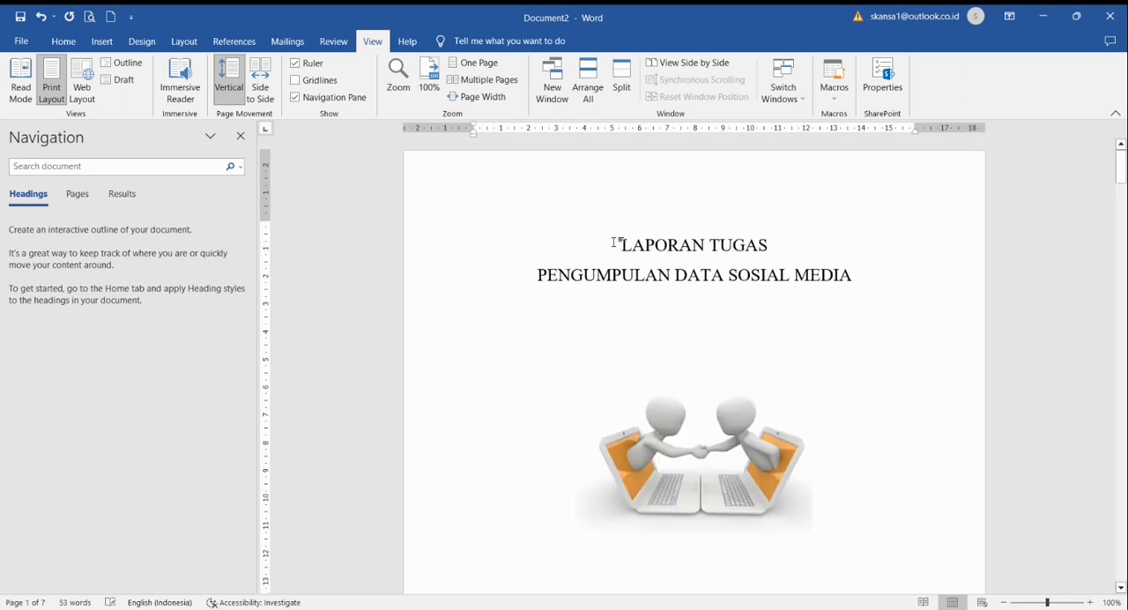
pyautogui.press('Return')
pyautogui.press('Up')
pyautogui.write('HA')
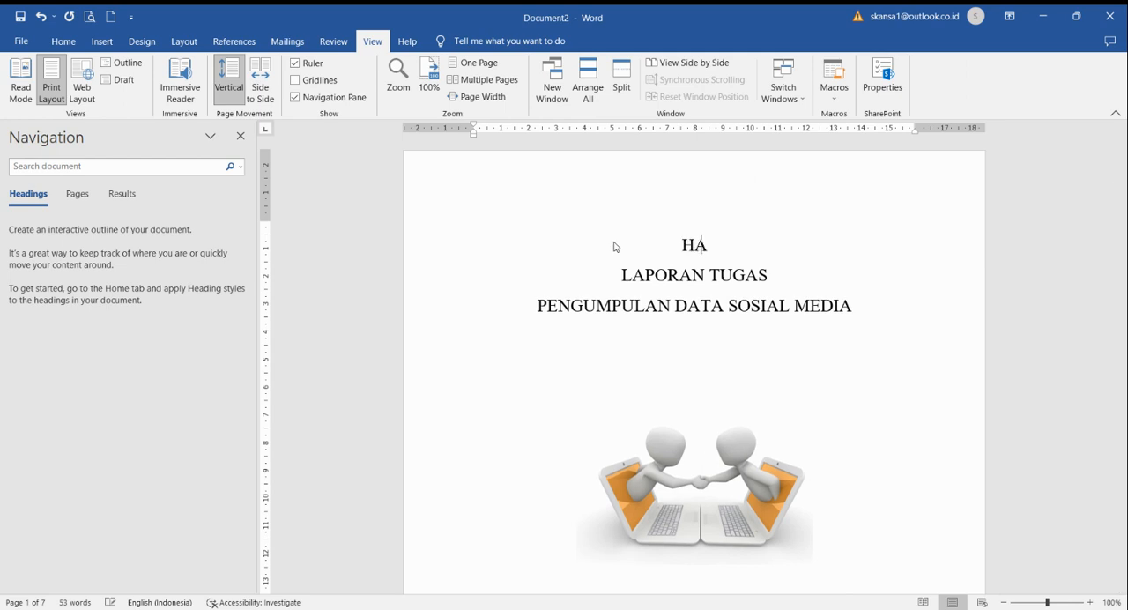
pyautogui.write('LAMAN JUDUL')
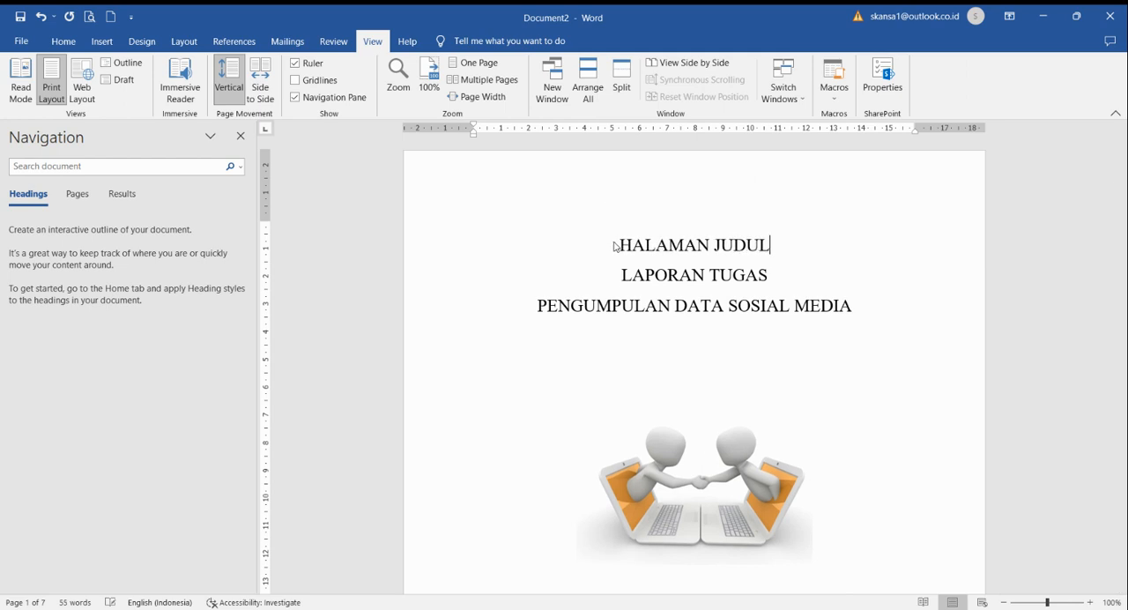
# Step: Apply the Heading 1 style to the "HALAMAN JUDUL" line and set its font size to 3
pyautogui.click(62, 40)
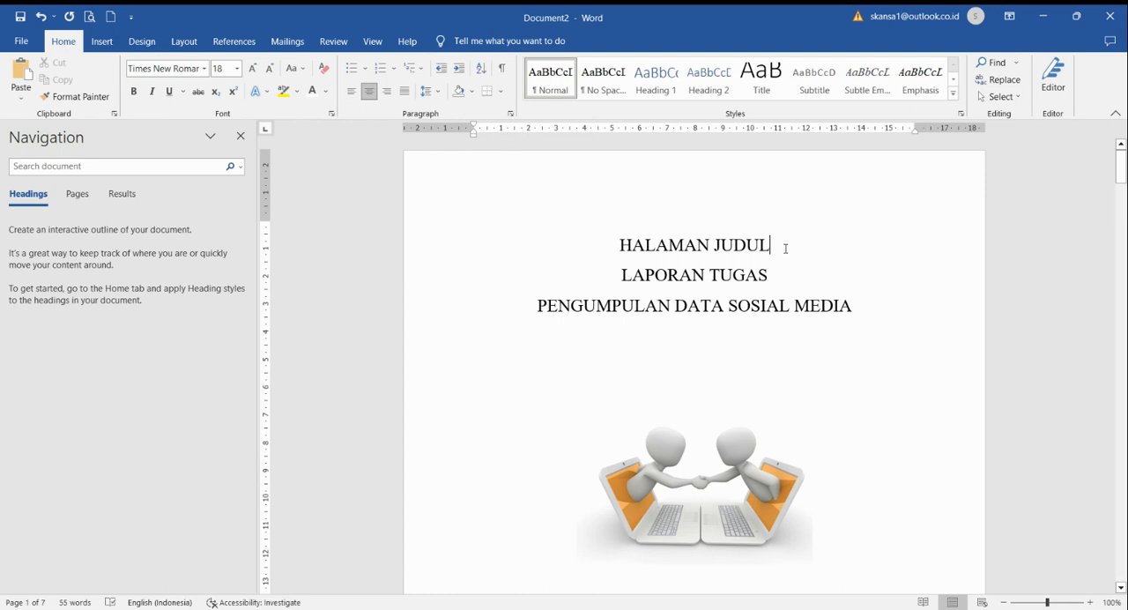
pyautogui.moveTo(786, 248); pyautogui.dragTo(617, 248)
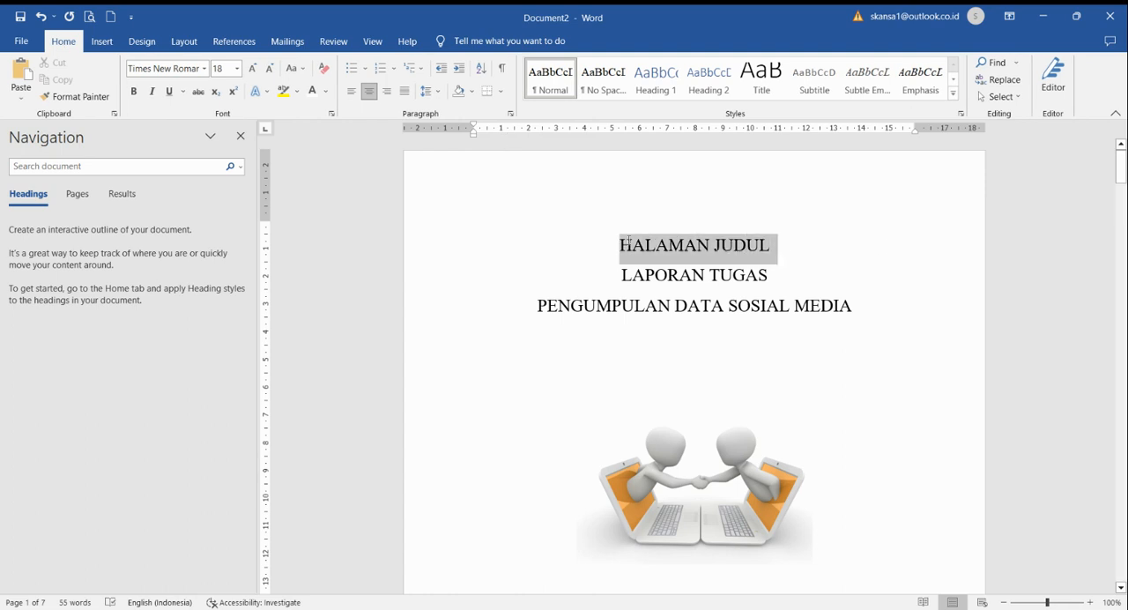
pyautogui.click(655, 81)
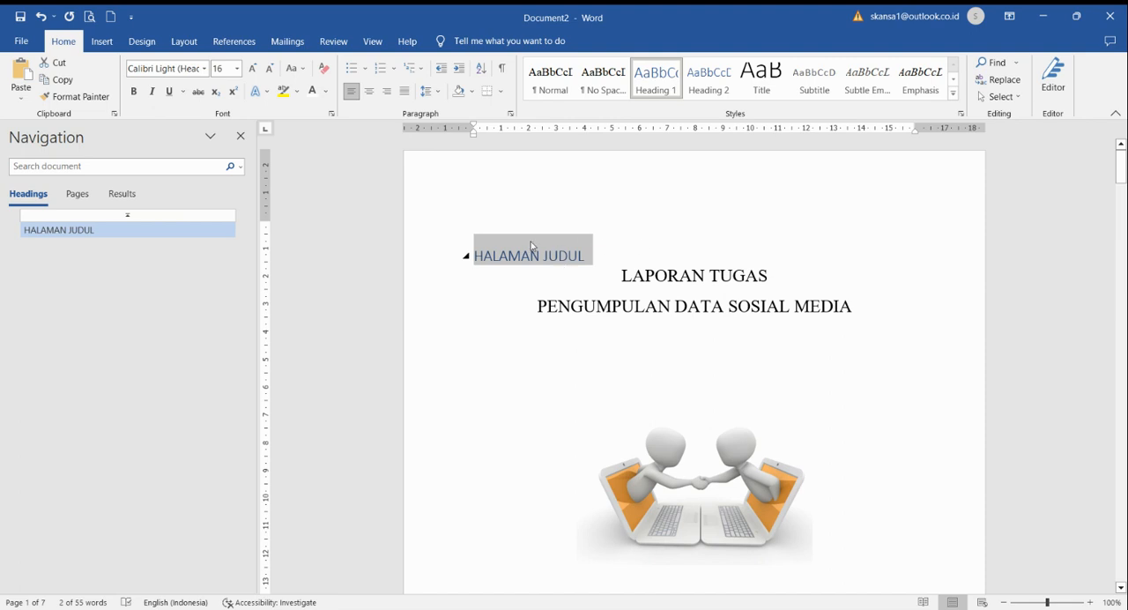
pyautogui.click(224, 68)
pyautogui.write('3')
pyautogui.press('Return')
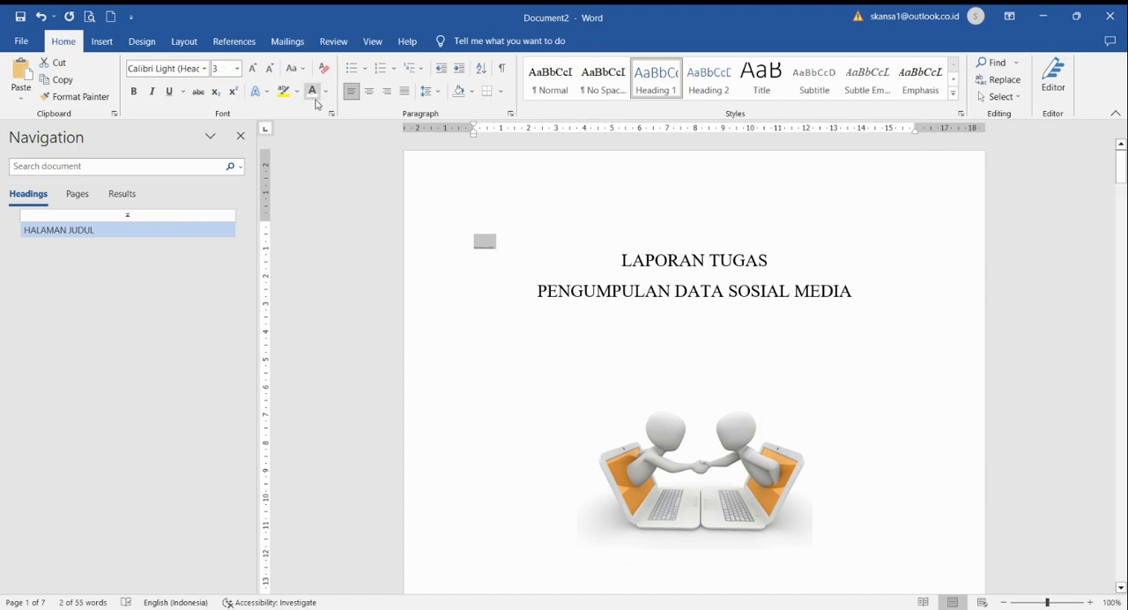
# Step: Delete an empty line between "KELAS X MPLB 1" and "SMK NEGERI 1 BATANG" on the cover page
pyautogui.scroll(-15, 536, 231)
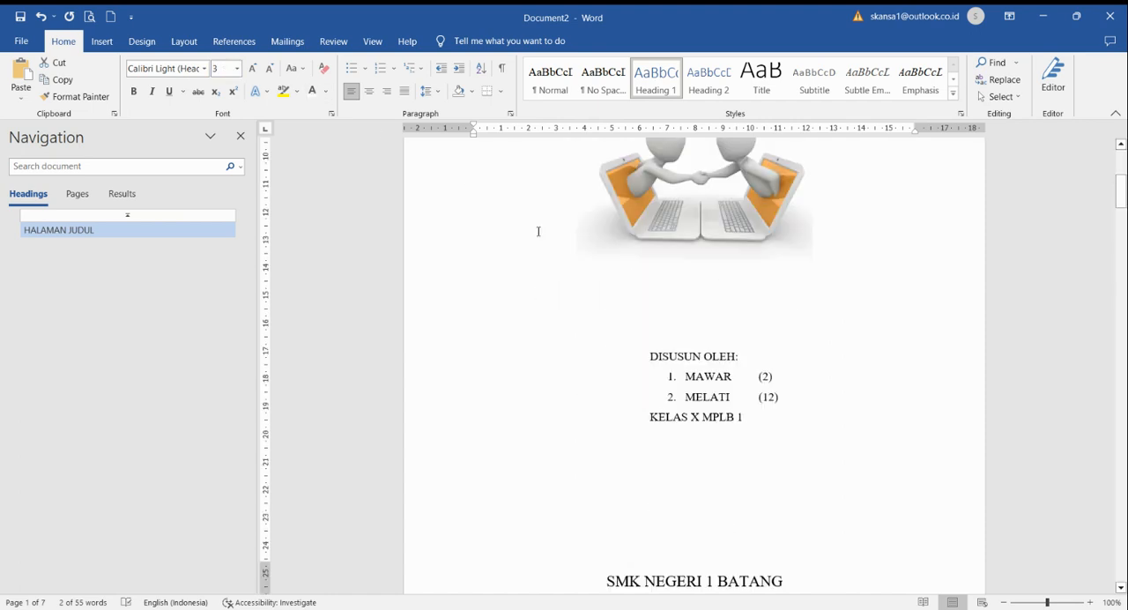
pyautogui.scroll(7, 662, 254)
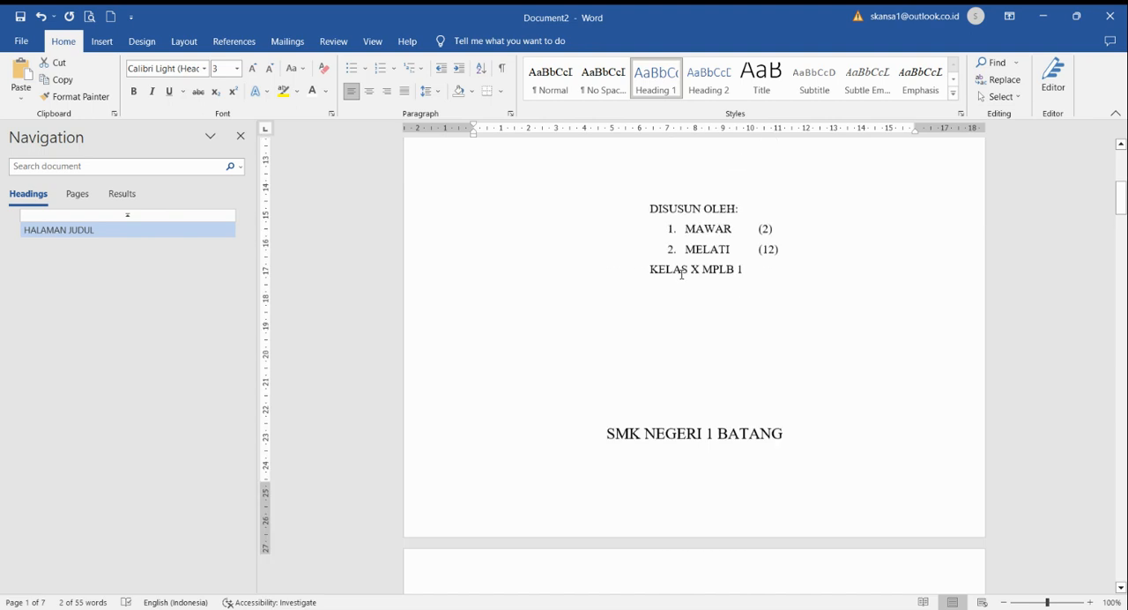
pyautogui.click(692, 326)
pyautogui.press('Delete')
# Step: Apply the Heading 1 style to "KATA PENGANTAR" and set its font to Times New Roman, size 12
pyautogui.scroll(-7, 692, 329)
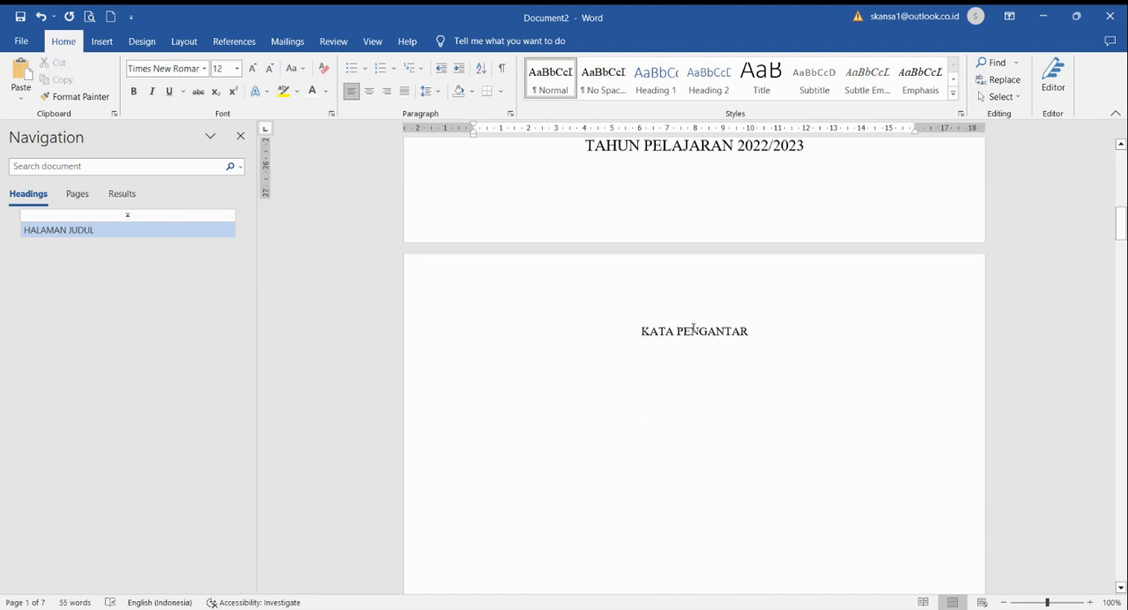
pyautogui.moveTo(774, 281); pyautogui.dragTo(609, 292)
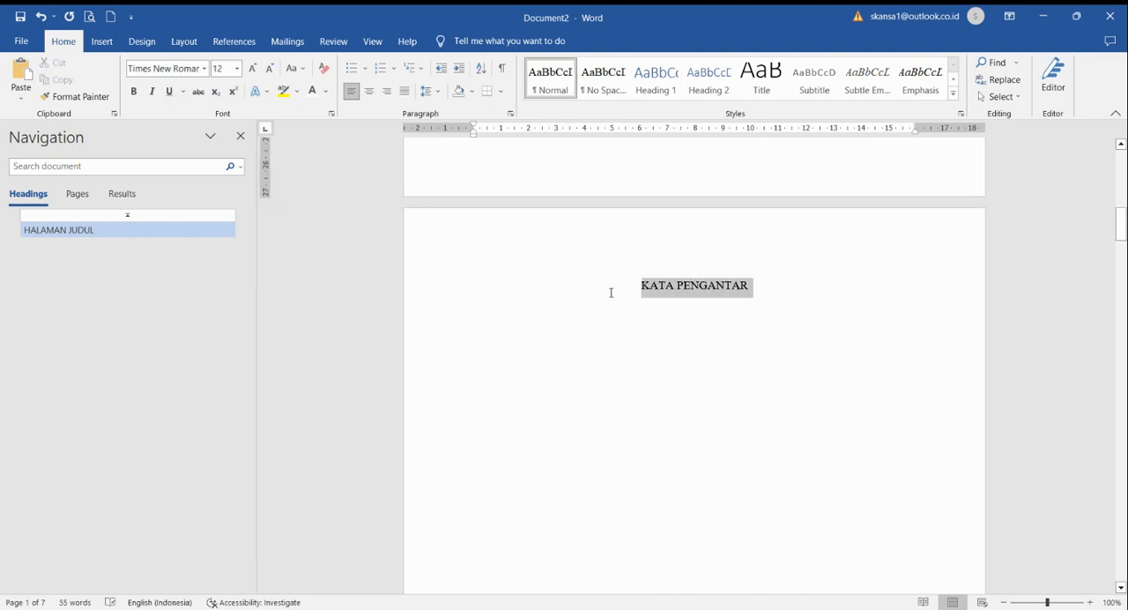
pyautogui.click(656, 78)
pyautogui.click(193, 67)
pyautogui.write('Times New Roman')
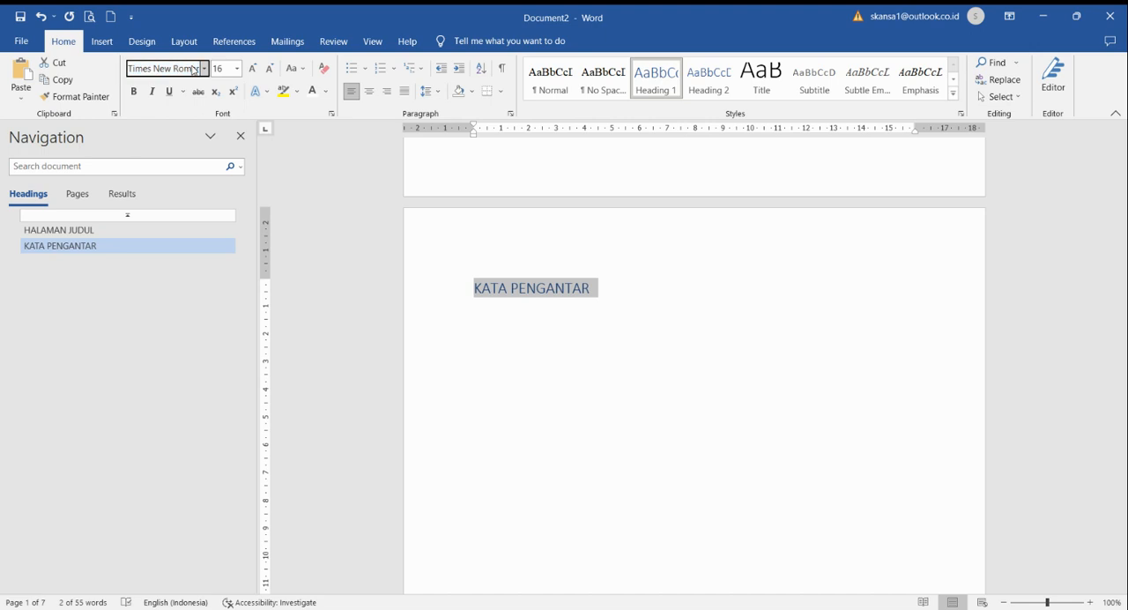
pyautogui.press('Return')
pyautogui.click(228, 71)
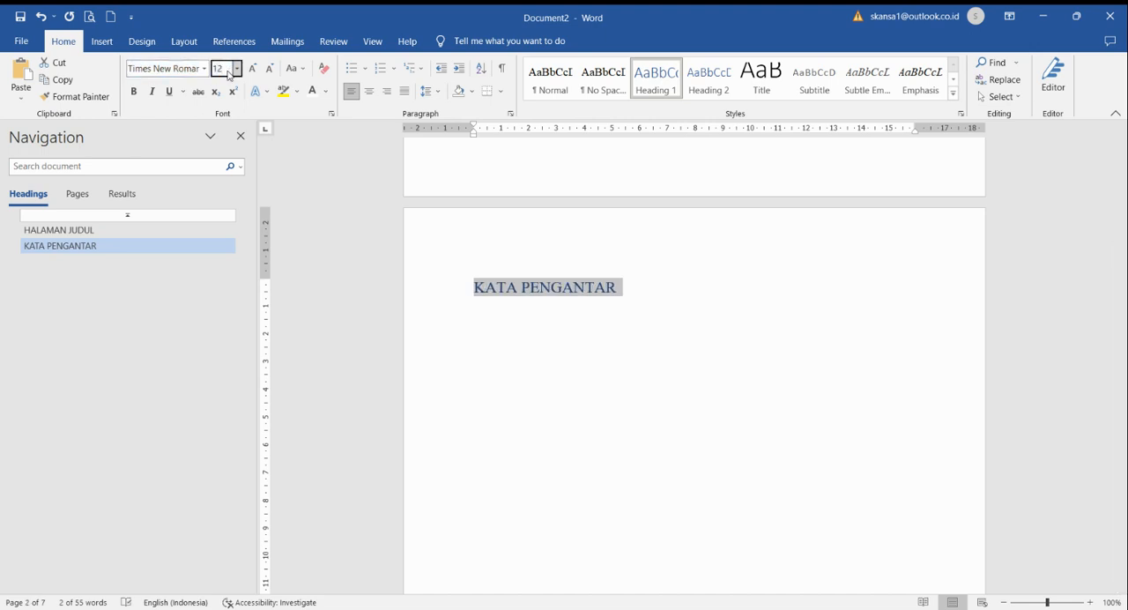
pyautogui.write('12')
pyautogui.press('Return')
# Step: Centre the "KATA PENGANTAR" heading and change its font colour to black
pyautogui.hotkey('ctrl', 'e')
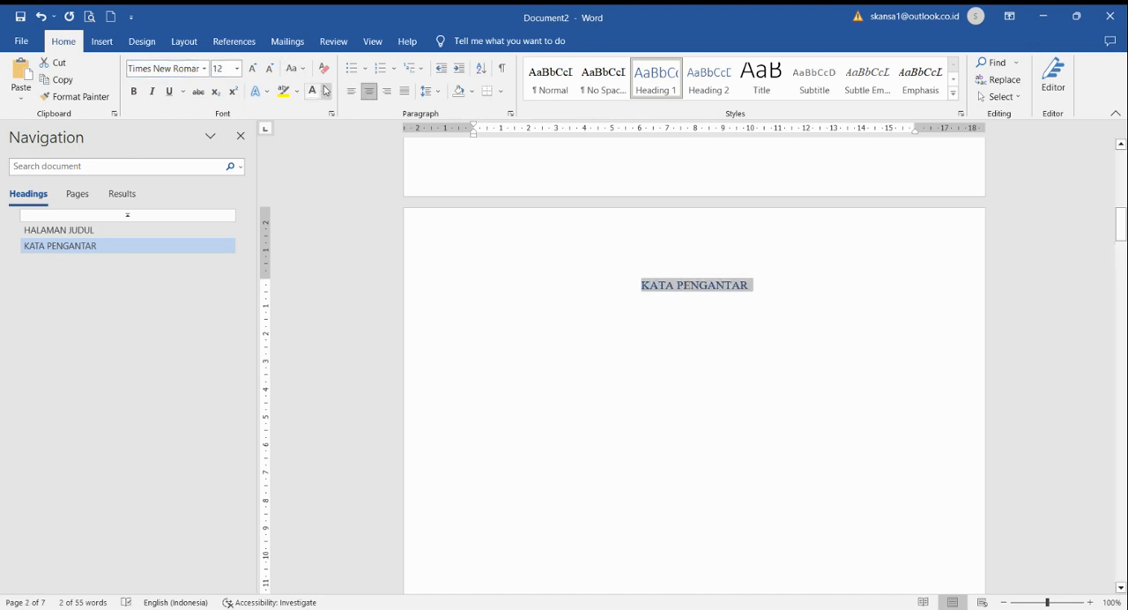
pyautogui.click(325, 91)
pyautogui.click(346, 108)
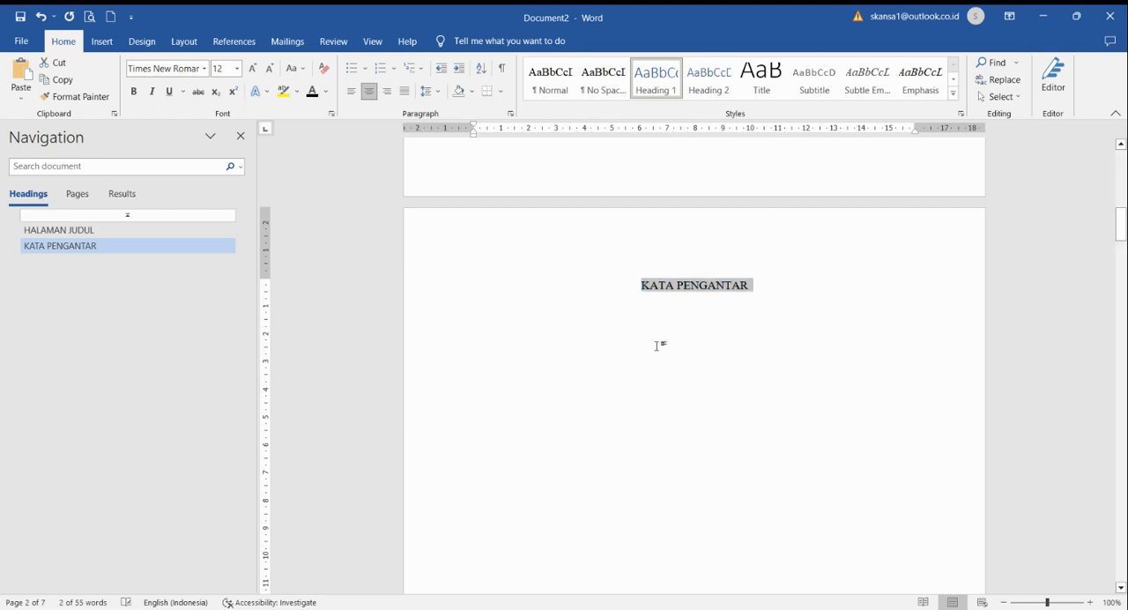
# Step: Apply the Heading 1 style to "DAFTAR ISI" and change its font to Times New Roman
pyautogui.scroll(-10, 657, 345)
pyautogui.moveTo(738, 258); pyautogui.dragTo(662, 260)
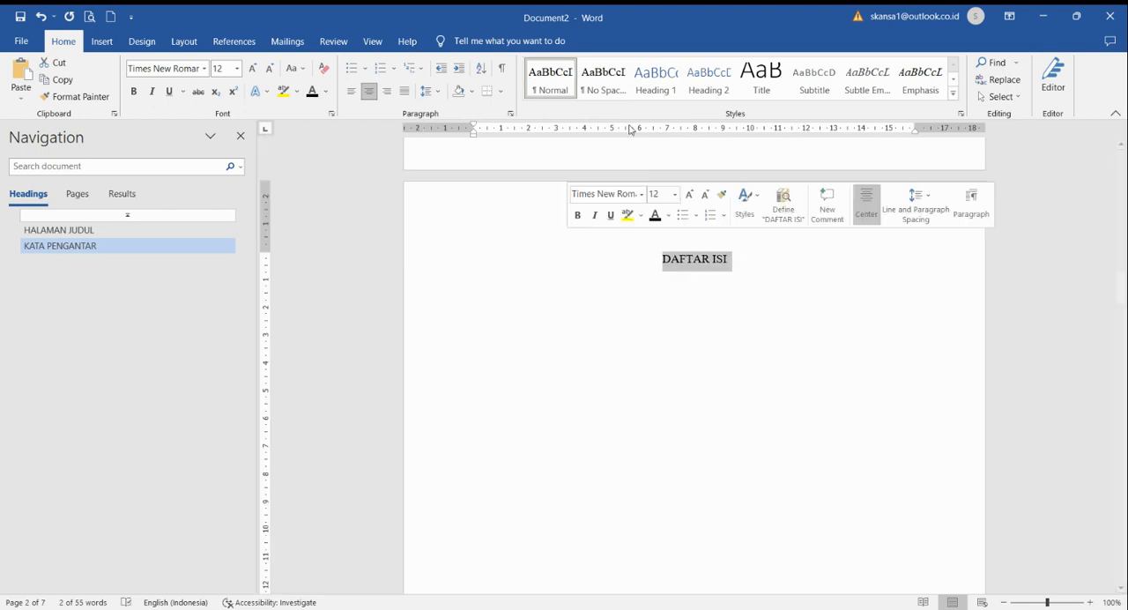
pyautogui.click(659, 90)
pyautogui.click(170, 71)
pyautogui.write('Ti')
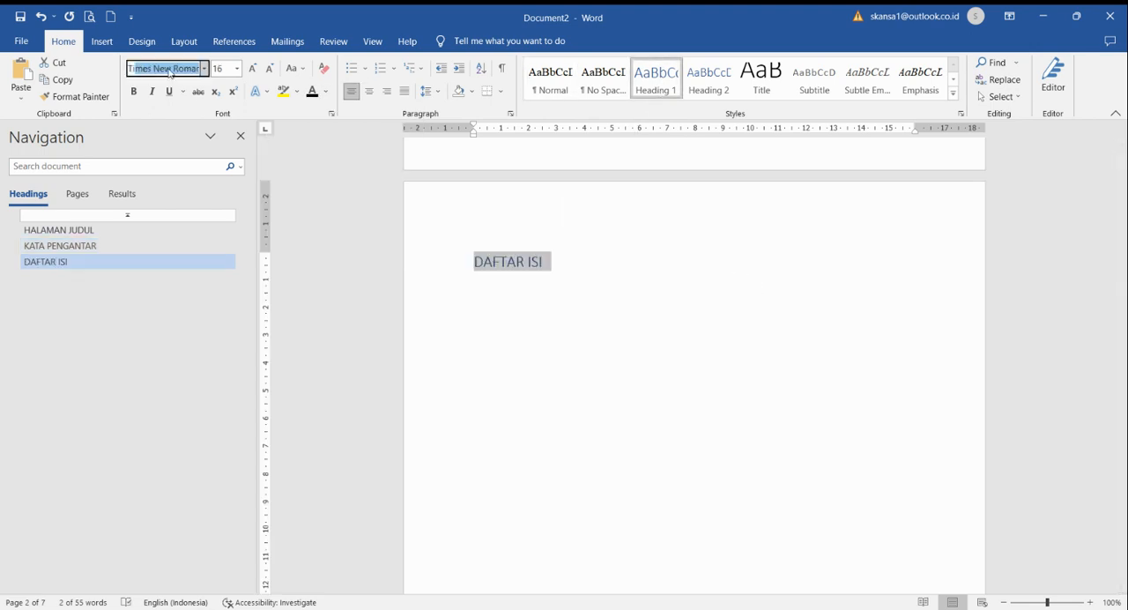
pyautogui.press('Return')
# Step: Set the "DAFTAR ISI" heading to font size 12 and centre it
pyautogui.click(220, 68)
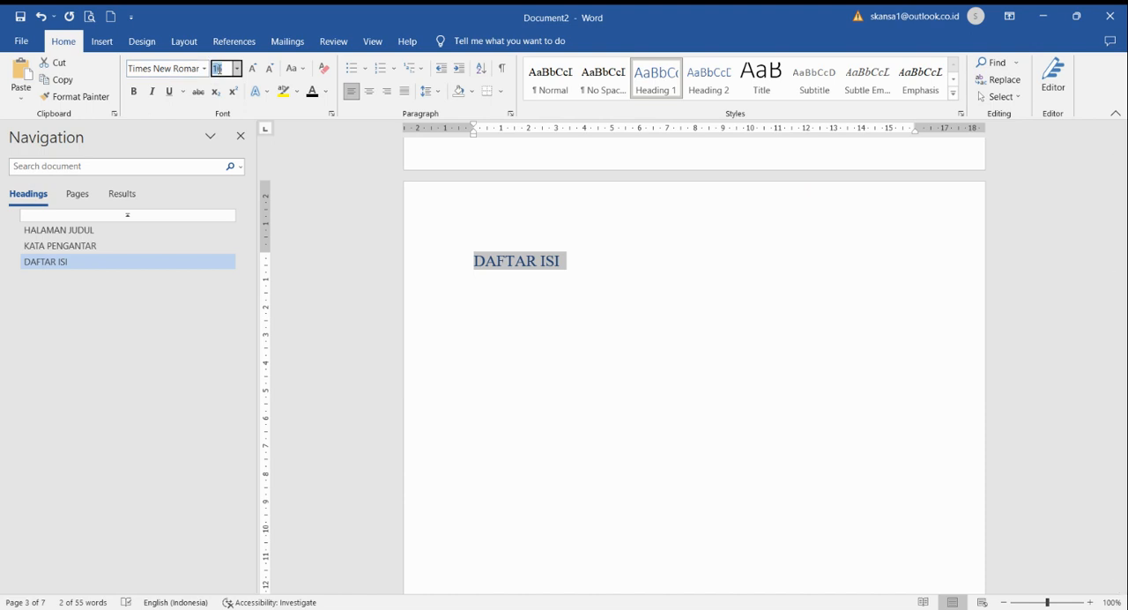
pyautogui.write('12')
pyautogui.press('Return')
pyautogui.hotkey('ctrl', 'e')
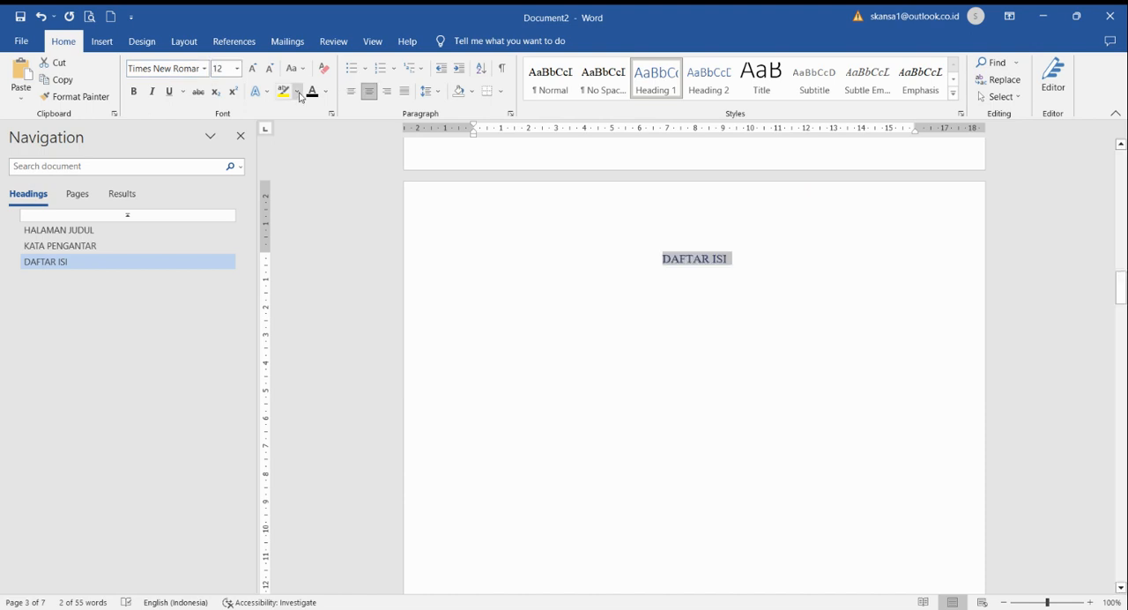
# Step: Add the chapter title "PENDAHULUAN" on a new line directly below "BAB I"
pyautogui.scroll(-15, 714, 315)
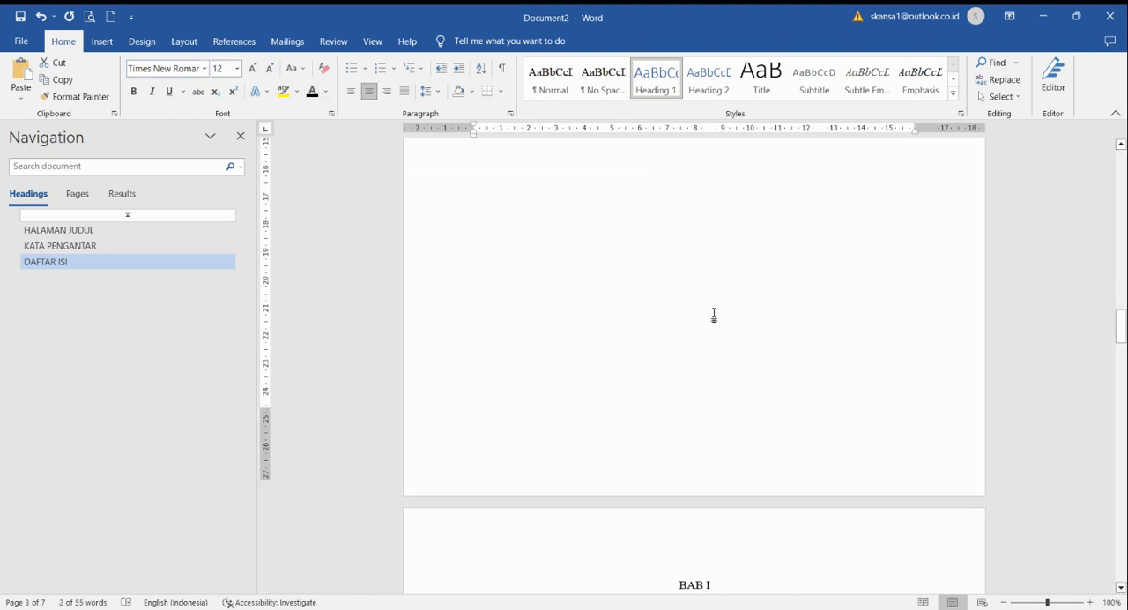
pyautogui.click(718, 300)
pyautogui.press('Return')
pyautogui.write('PENDAHULUAN')
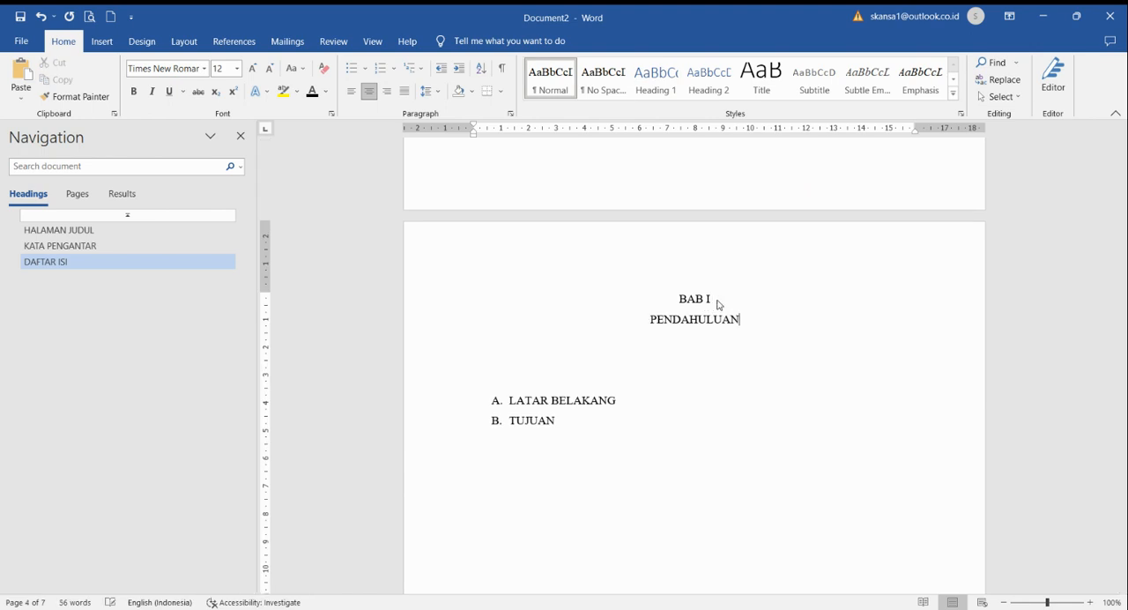
# Step: Apply the Heading 1 style to the "BAB I" and "PENDAHULUAN" lines and change their font to Times New Roman
pyautogui.moveTo(787, 315); pyautogui.dragTo(666, 292)
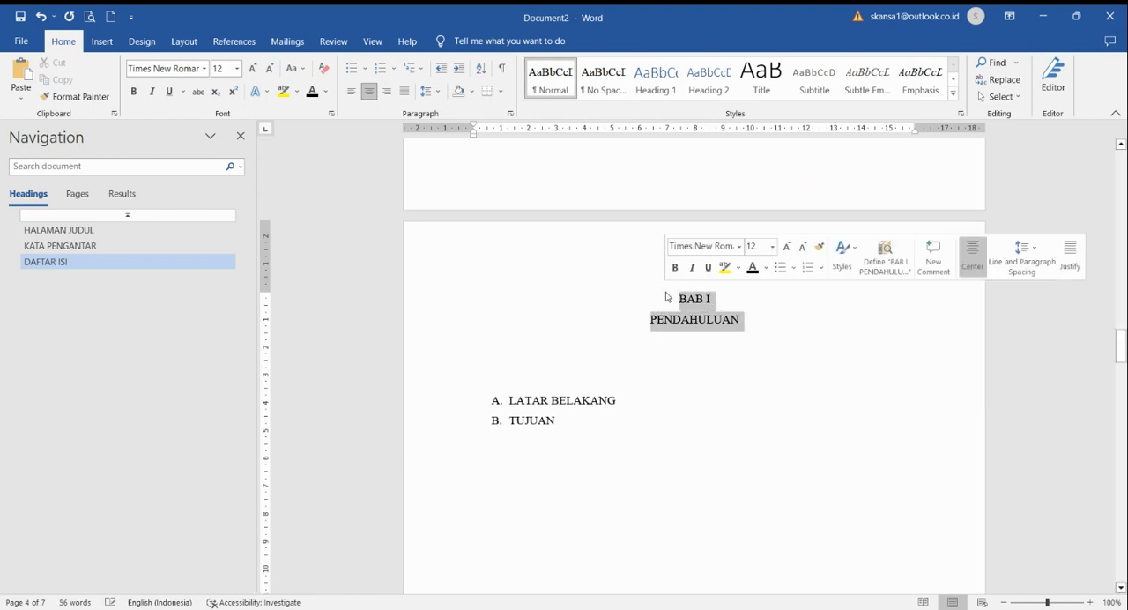
pyautogui.click(656, 77)
pyautogui.click(184, 68)
pyautogui.write('Times New Roman')
pyautogui.press('Return')
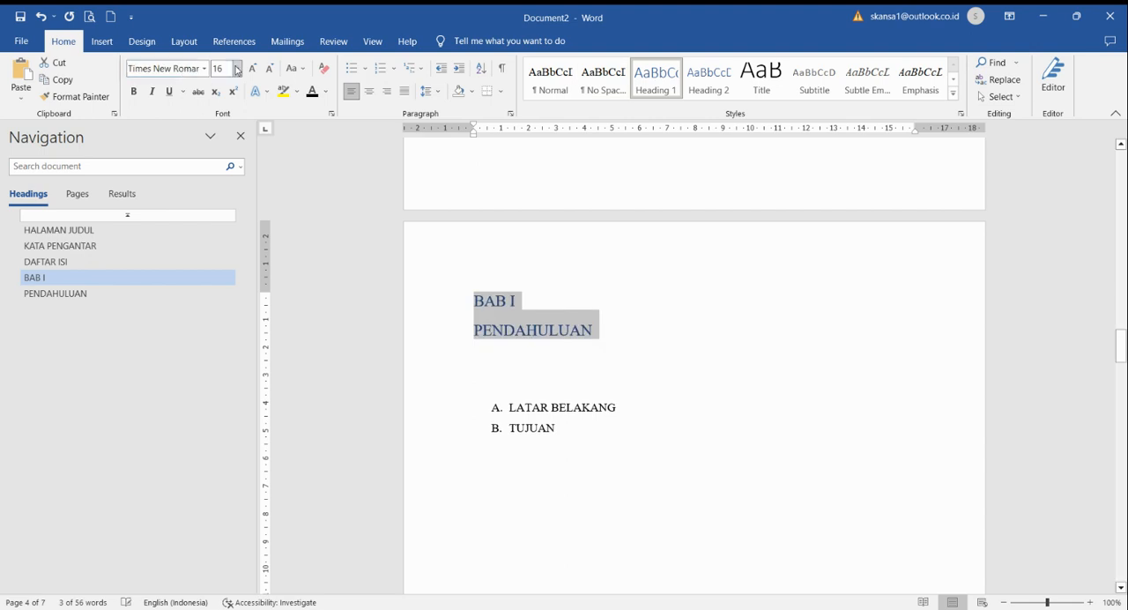
# Step: Format the "BAB I" and "PENDAHULUAN" headings as centred black text at font size 12
pyautogui.click(220, 69)
pyautogui.write('12')
pyautogui.press('Return')
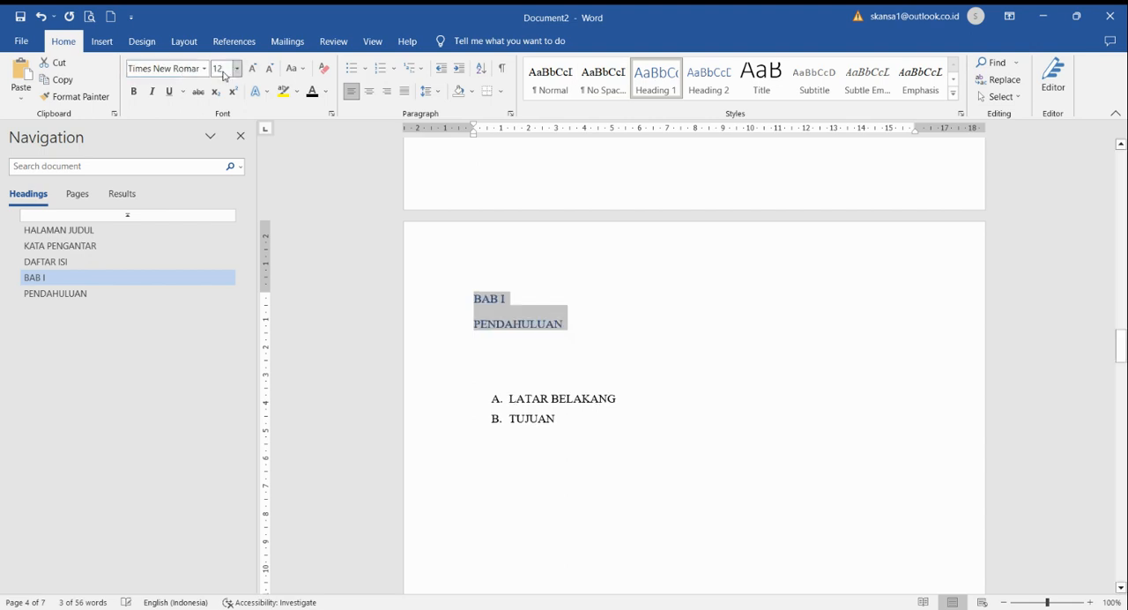
pyautogui.click(311, 92)
pyautogui.hotkey('ctrl', 'e')
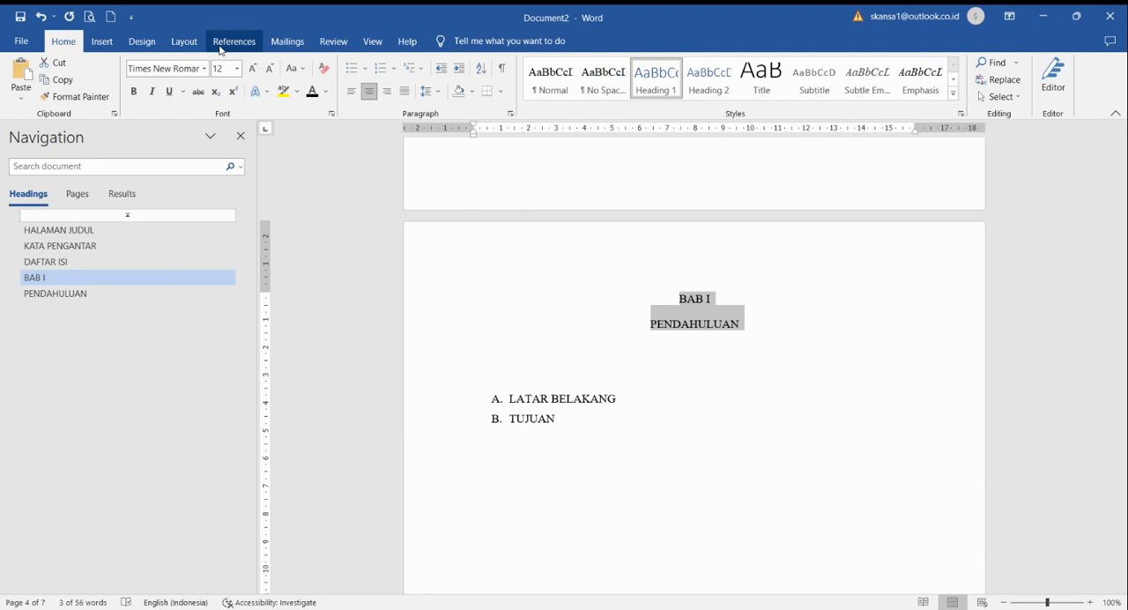
# Step: Set the paragraph spacing before the "BAB I" and "PENDAHULUAN" headings to 0 pt
pyautogui.click(183, 41)
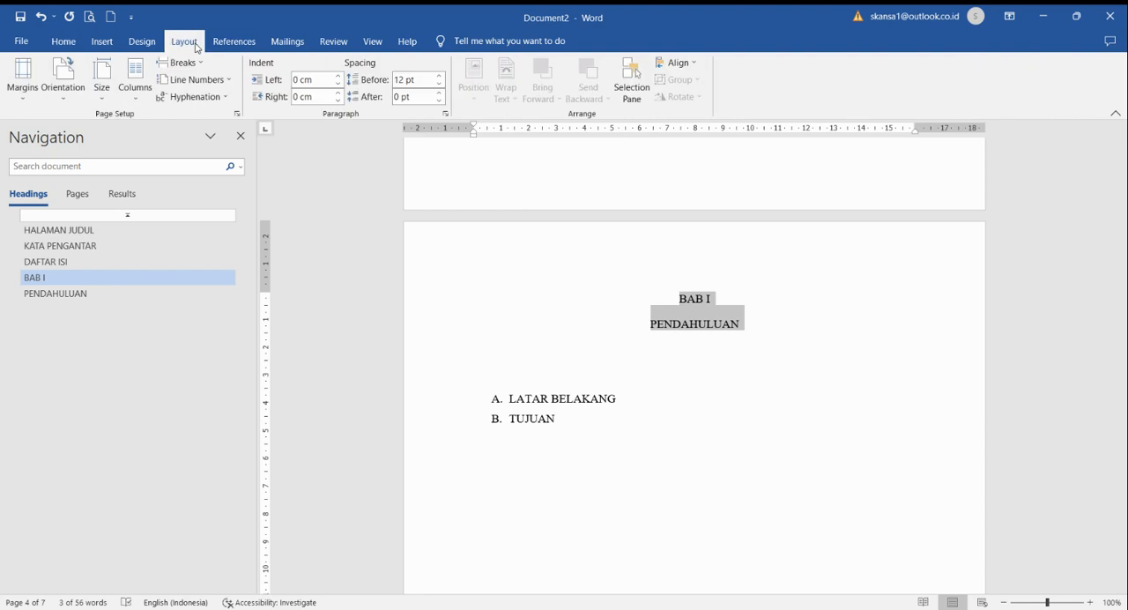
pyautogui.click(439, 84)
pyautogui.click(439, 84)
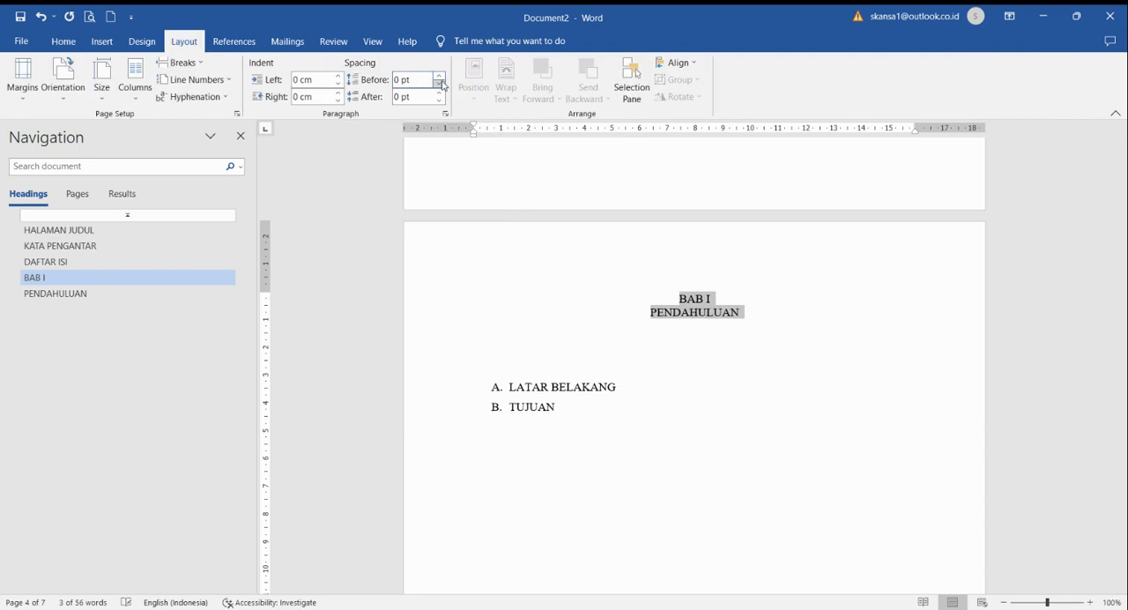
pyautogui.click(63, 41)
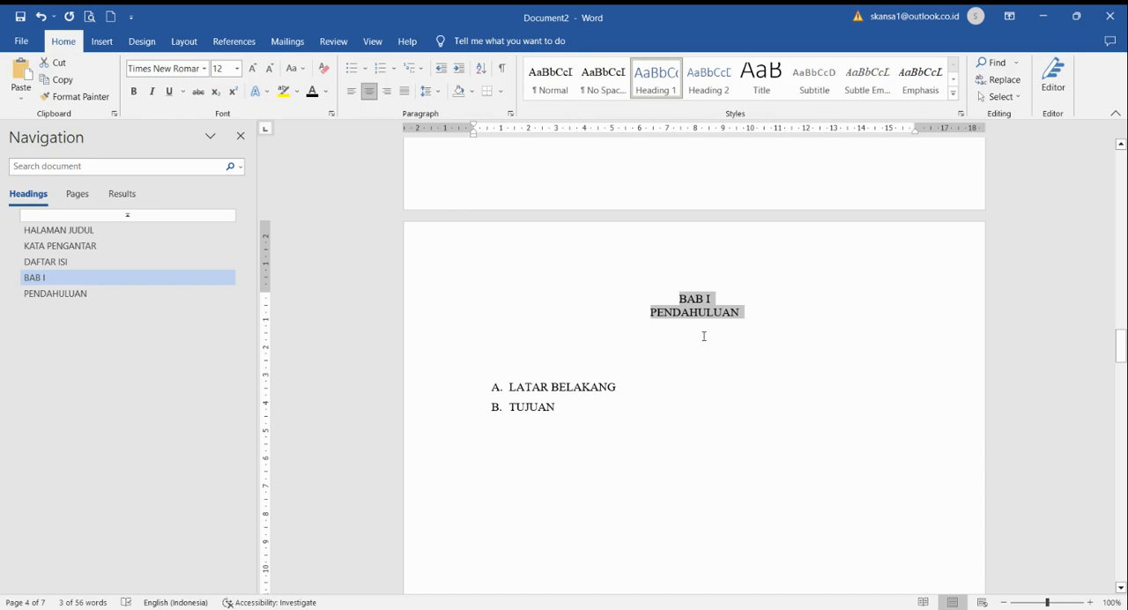
# Step: Increase the line spacing of the entire document's text and check the pages
pyautogui.hotkey('ctrl', 'a')
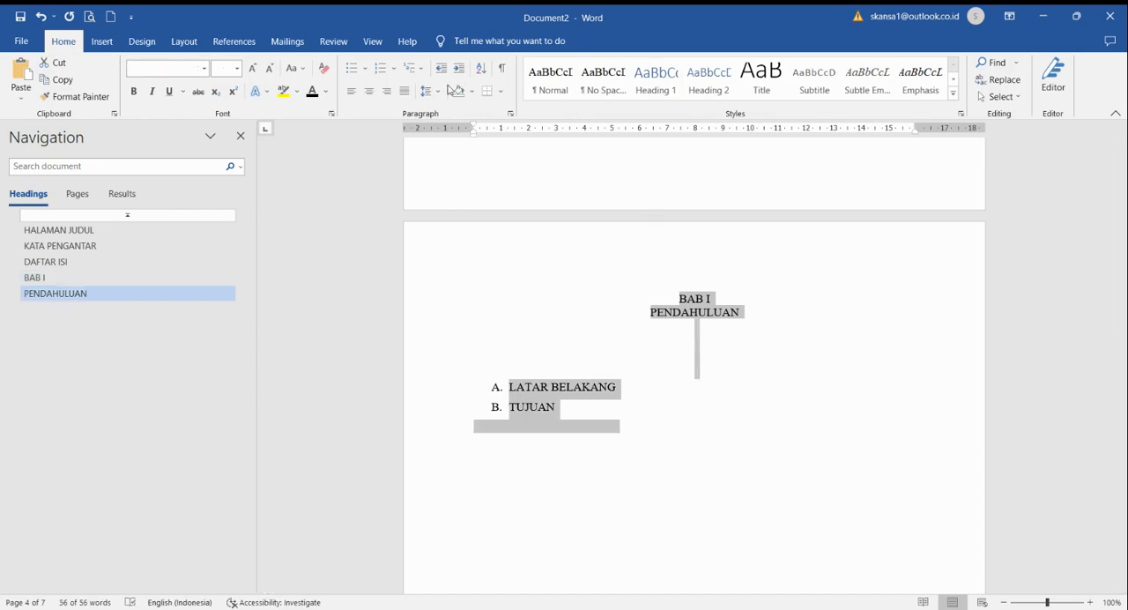
pyautogui.click(440, 91)
pyautogui.click(448, 142)
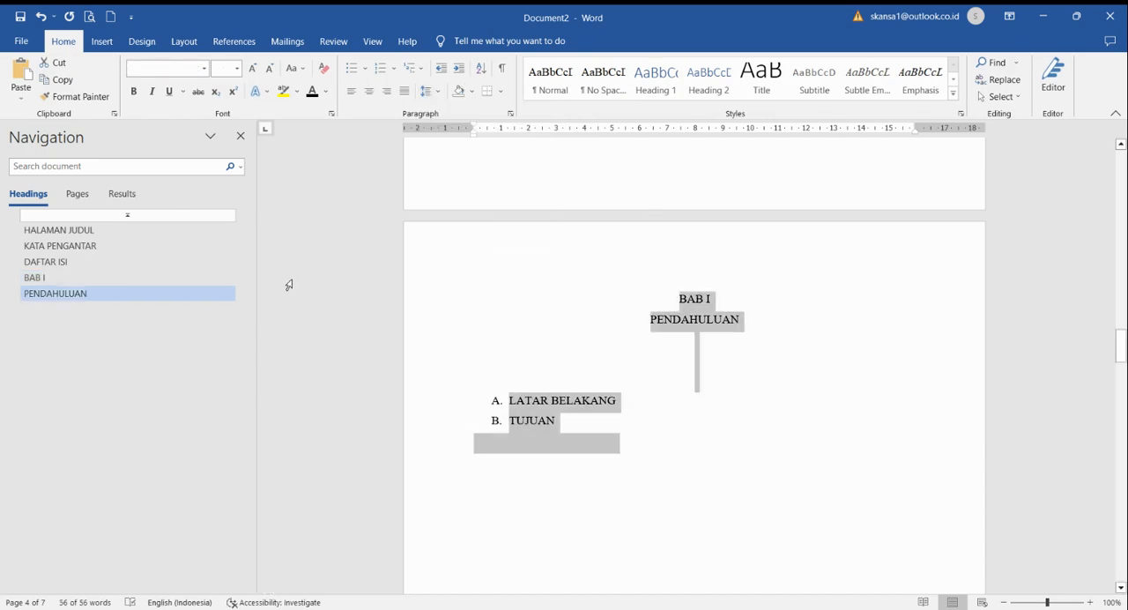
pyautogui.scroll(2, 447, 304)
pyautogui.scroll(10, 447, 304)
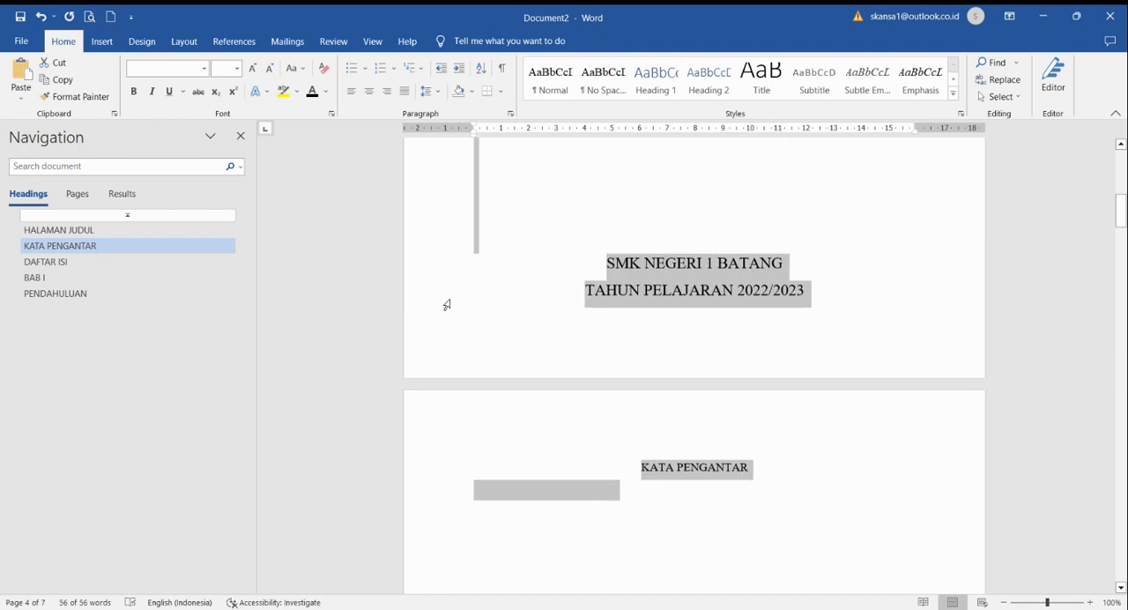
pyautogui.scroll(-5, 447, 305)
pyautogui.scroll(3, 447, 304)
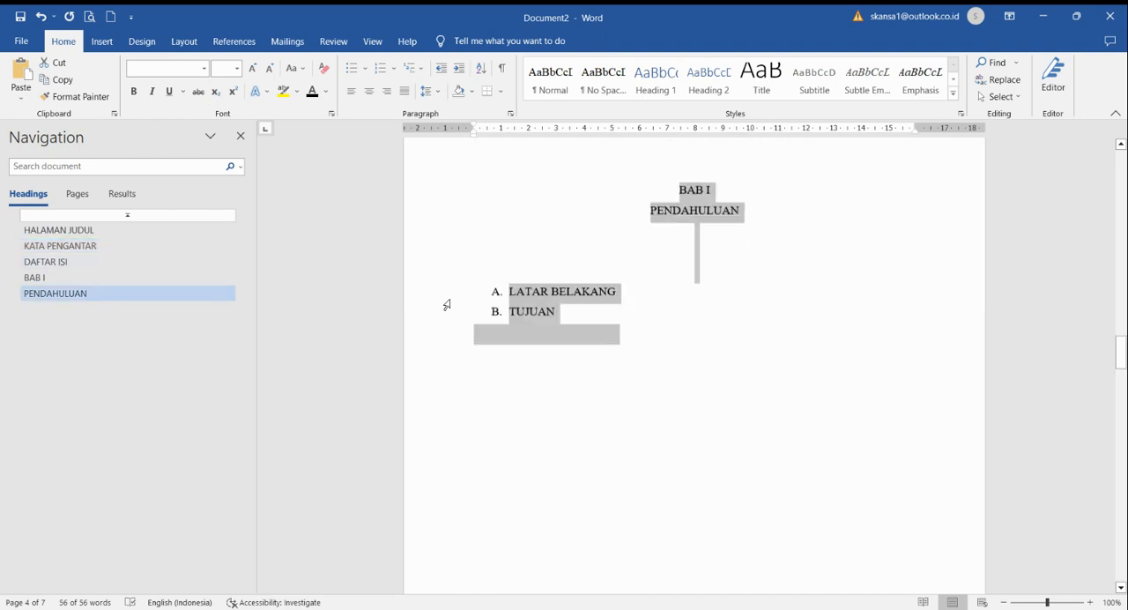
# Step: Insert an unnumbered blank line below "LATAR BELAKANG" and justify it
pyautogui.click(625, 337)
pyautogui.click(630, 319)
pyautogui.press('Return')
pyautogui.press('BackSpace')
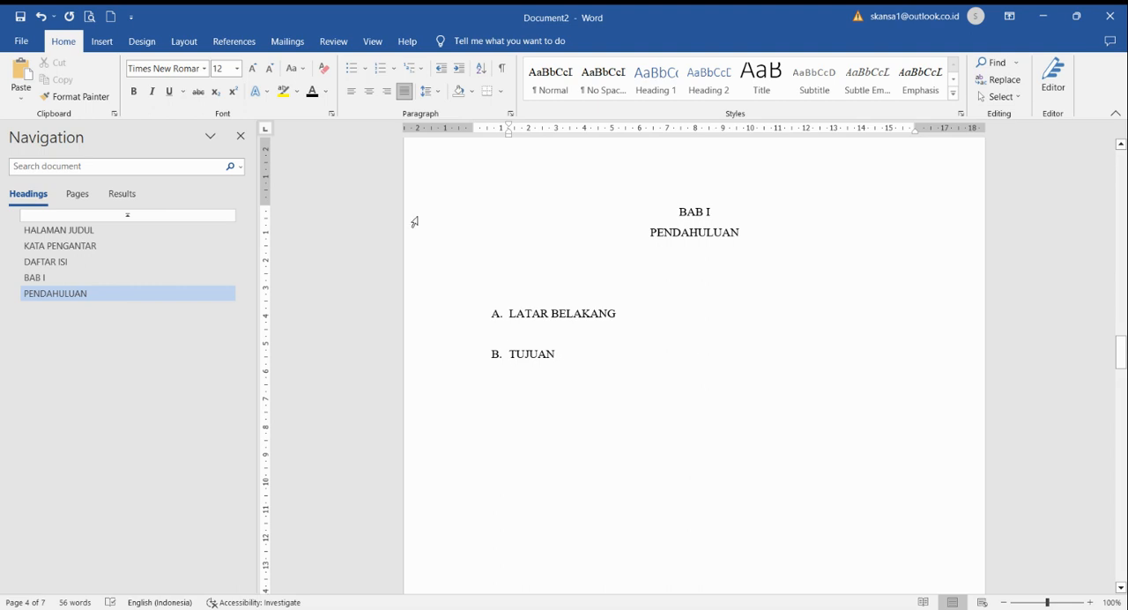
pyautogui.click(404, 95)
pyautogui.scroll(2, 544, 285)
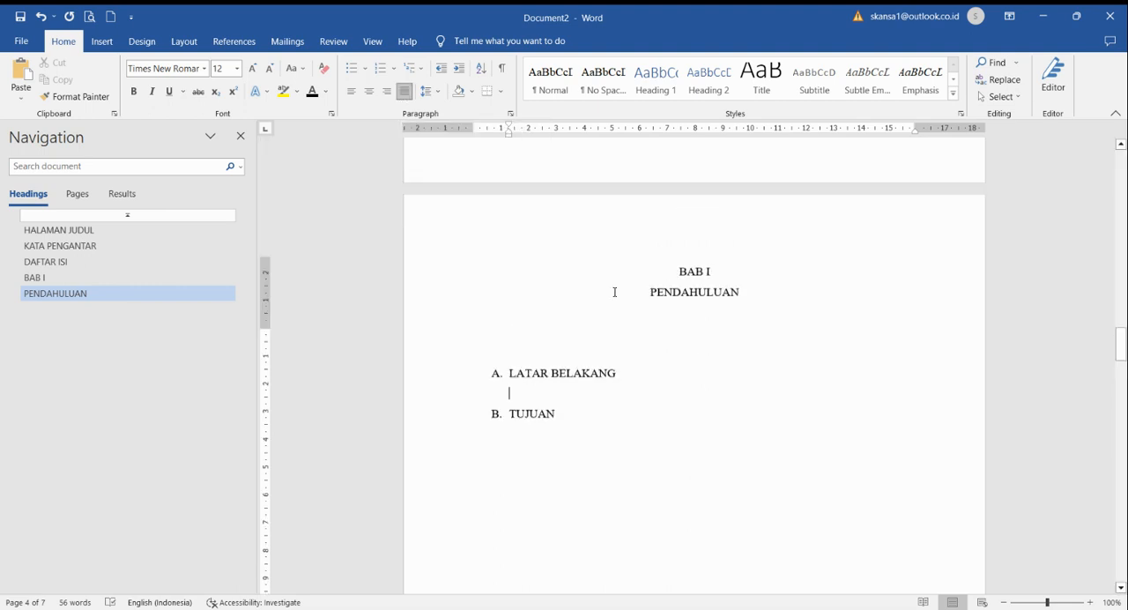
# Step: Apply the Heading 2 style to the "LATAR BELAKANG" line and number it with the A. B. C. format
pyautogui.scroll(-2, 627, 338)
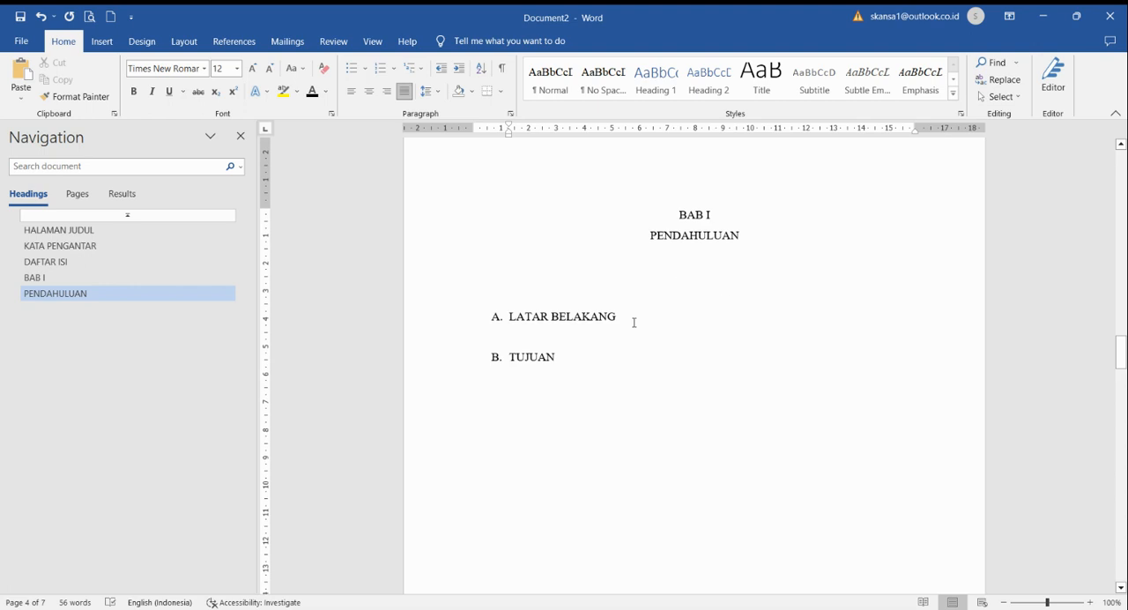
pyautogui.moveTo(633, 323); pyautogui.dragTo(508, 318)
pyautogui.click(709, 78)
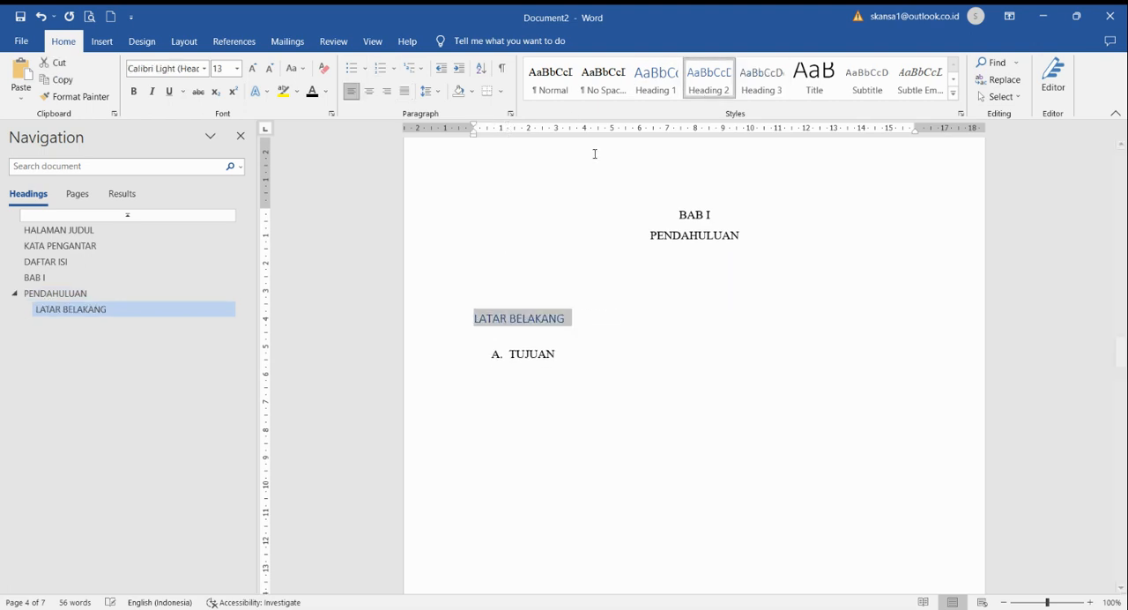
pyautogui.click(394, 69)
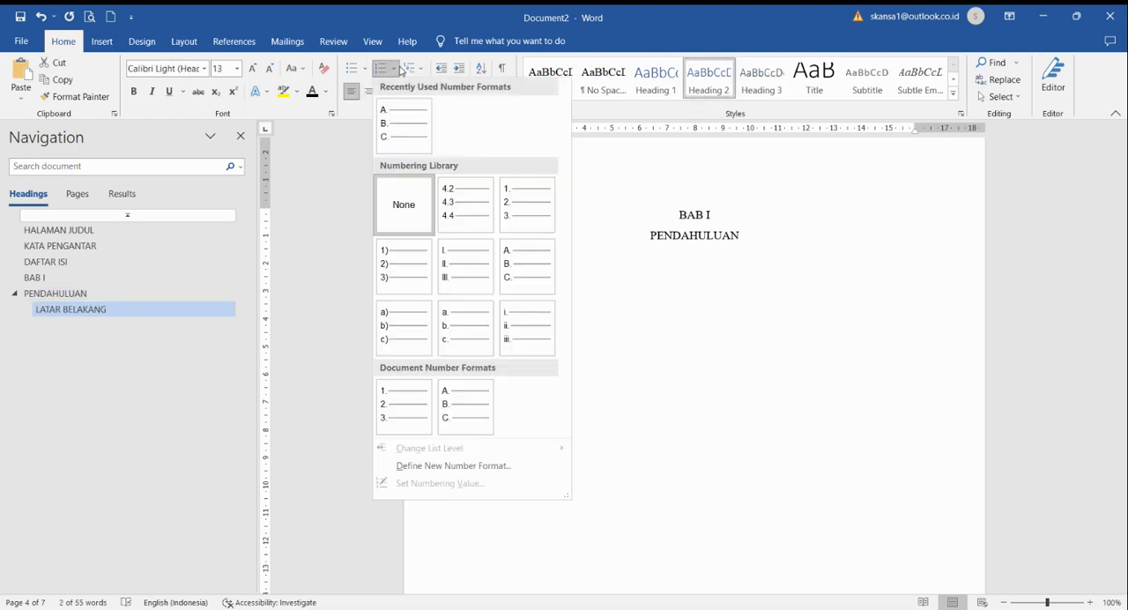
pyautogui.click(410, 123)
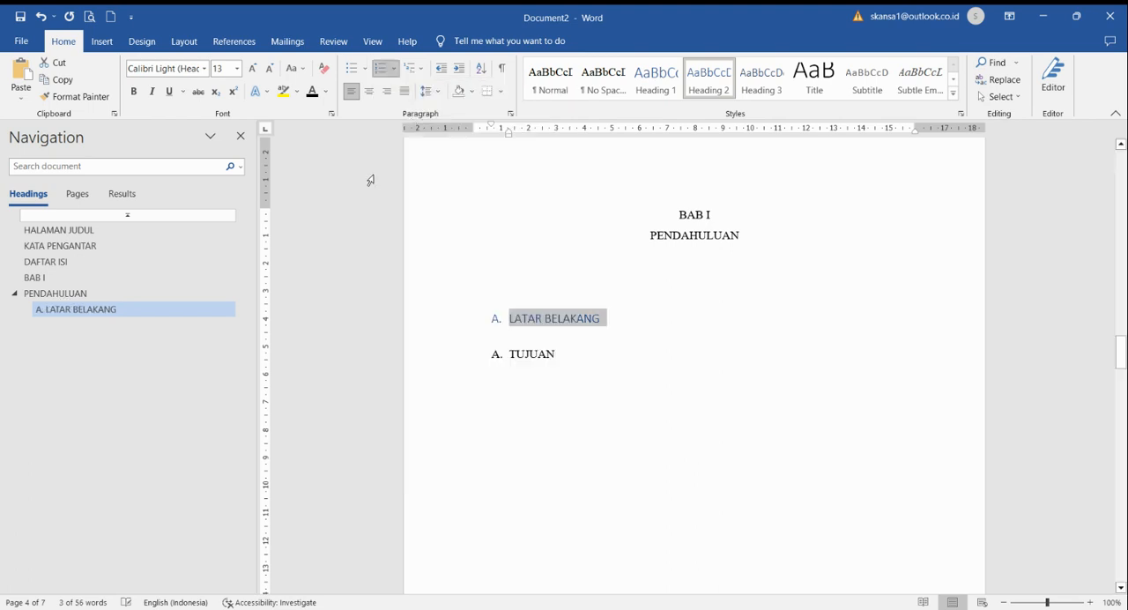
# Step: Set the "LATAR BELAKANG" heading to font size 12 with black text
pyautogui.click(172, 68)
pyautogui.write('Times New Roman')
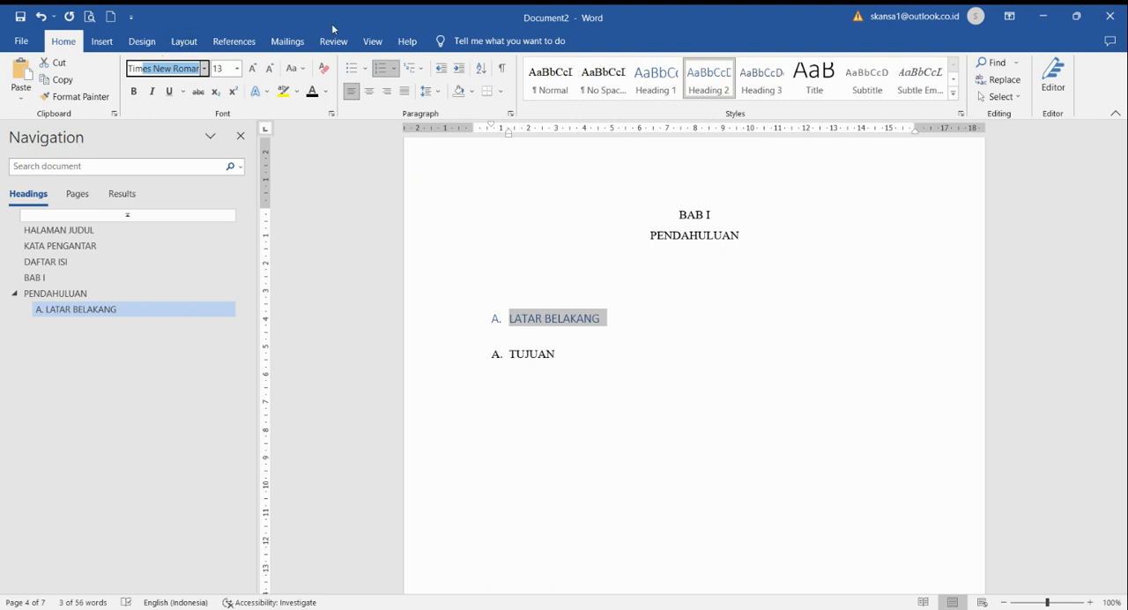
pyautogui.click(218, 70)
pyautogui.write('12')
pyautogui.press('Return')
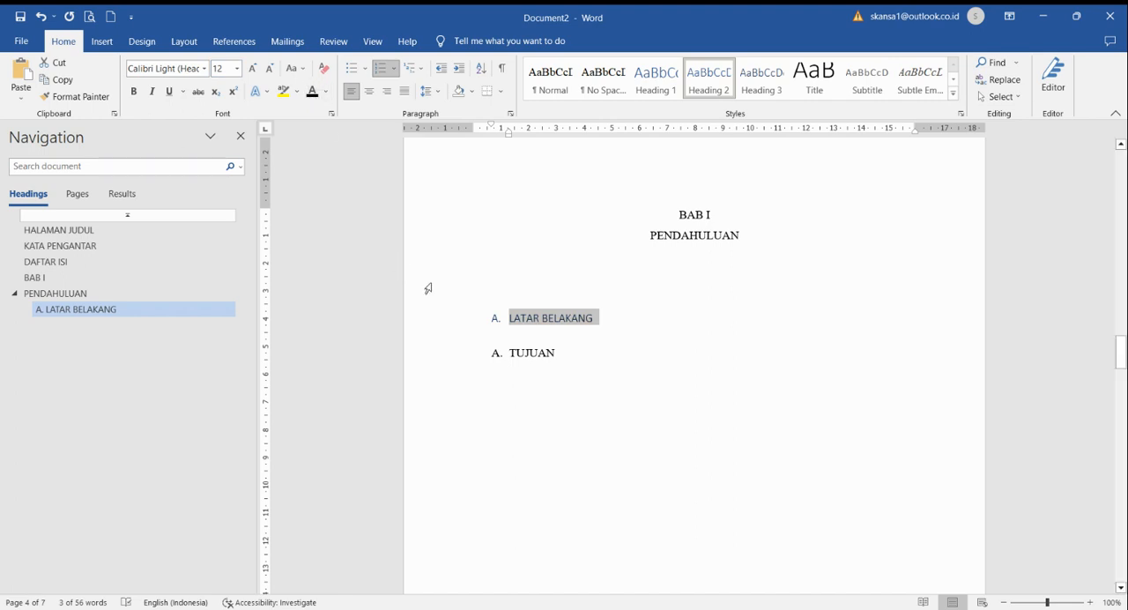
pyautogui.click(602, 303)
pyautogui.click(450, 321)
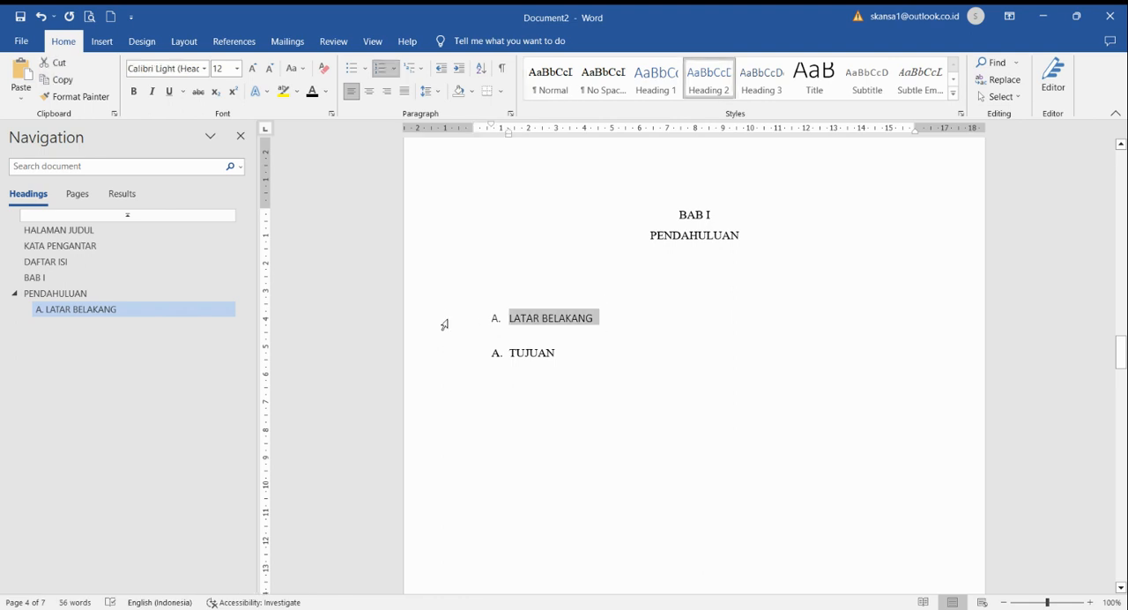
# Step: Change the "LATAR BELAKANG" heading's font to Times New Roman and copy its formatting onto the "TUJUAN" line
pyautogui.click(162, 68)
pyautogui.write('Times New Roman')
pyautogui.press('Return')
pyautogui.click(75, 96)
pyautogui.click(448, 355)
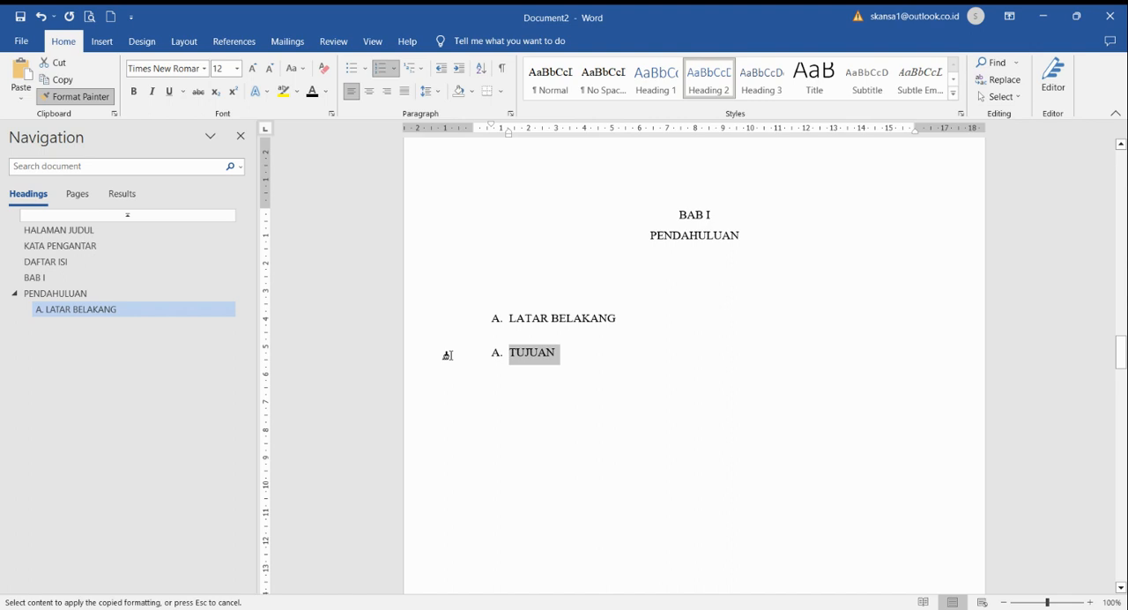
# Step: Apply the Heading 1 style to the "BAB II" and "ISI" lines and format them as centred black Times New Roman at size 12
pyautogui.scroll(-15, 650, 415)
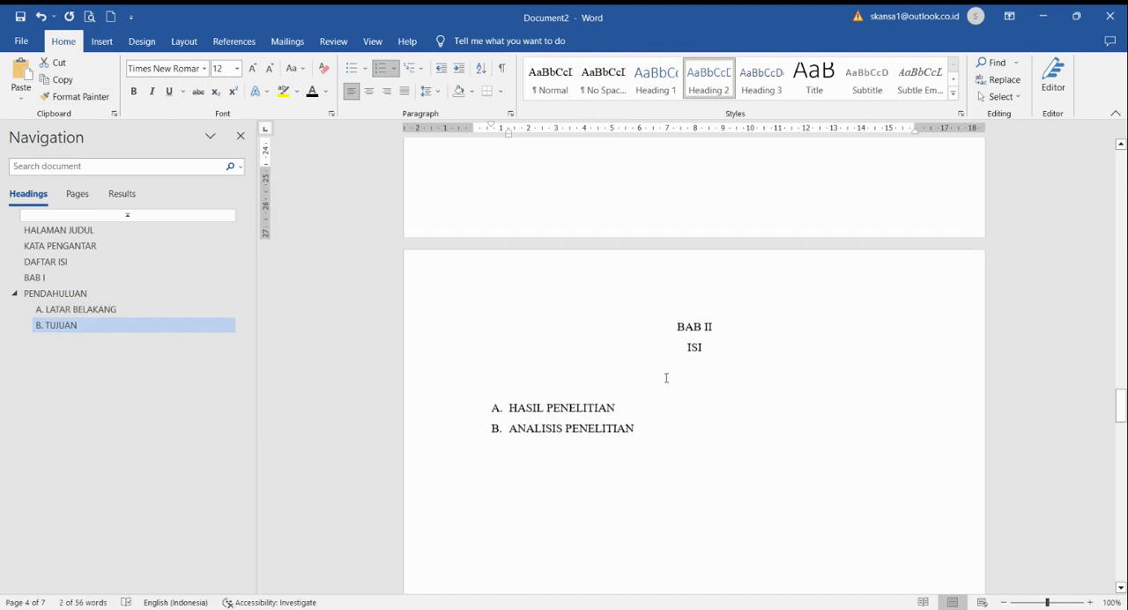
pyautogui.moveTo(718, 346); pyautogui.dragTo(620, 298)
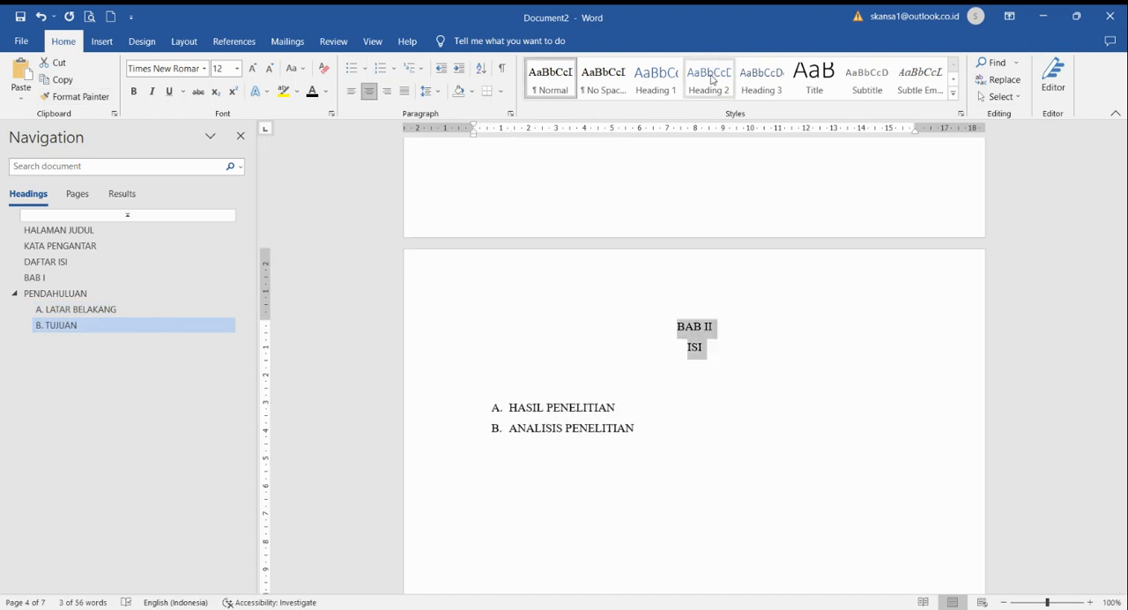
pyautogui.click(656, 78)
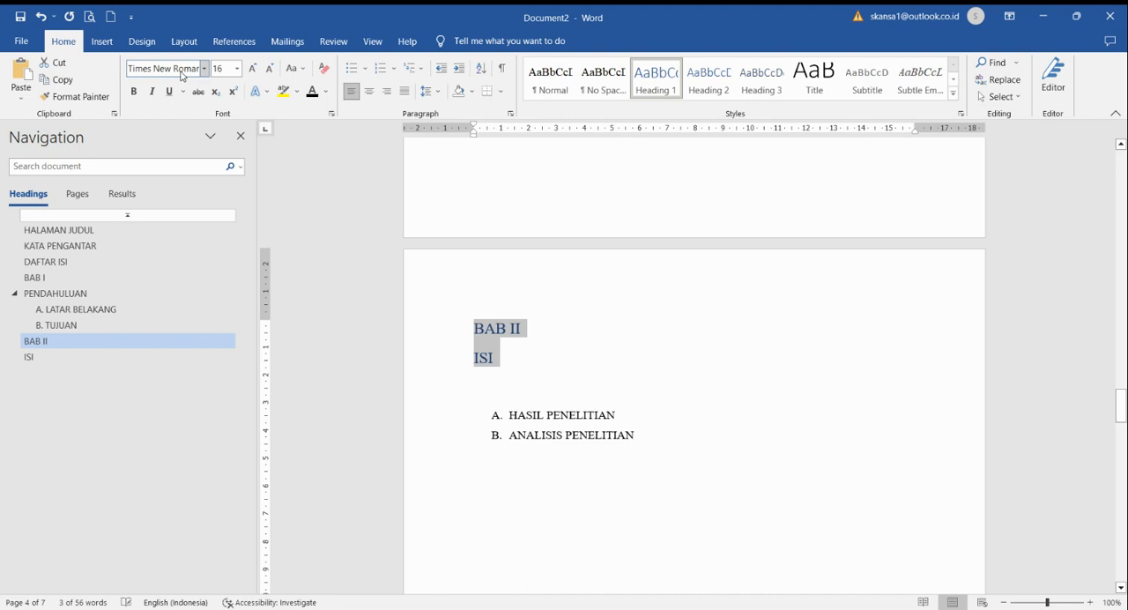
pyautogui.click(220, 68)
pyautogui.write('12')
pyautogui.press('Return')
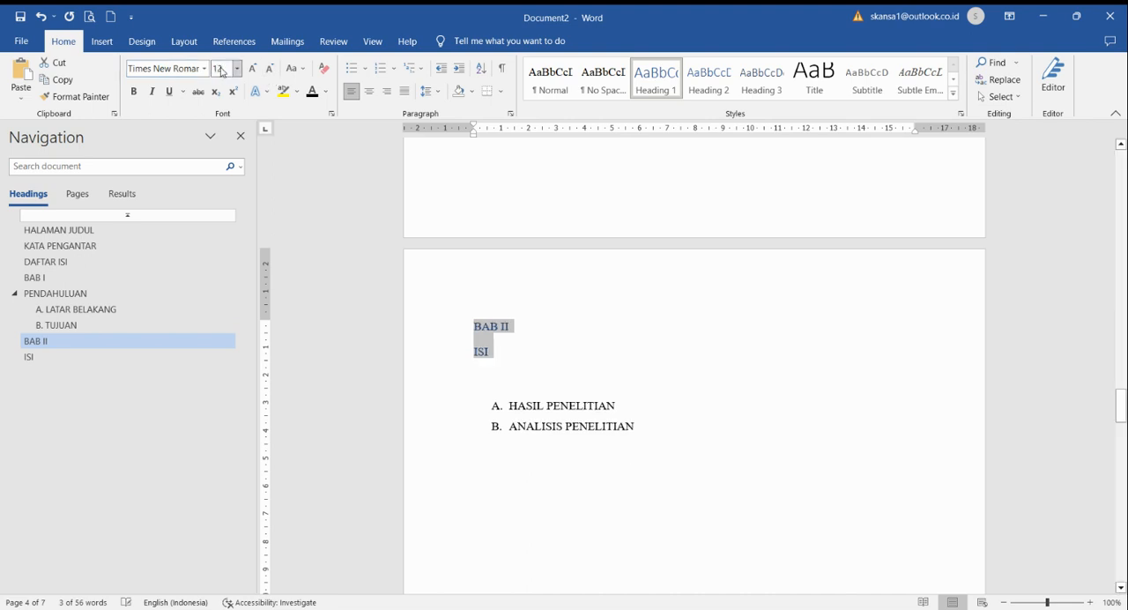
pyautogui.hotkey('ctrl', 'e')
pyautogui.click(310, 97)
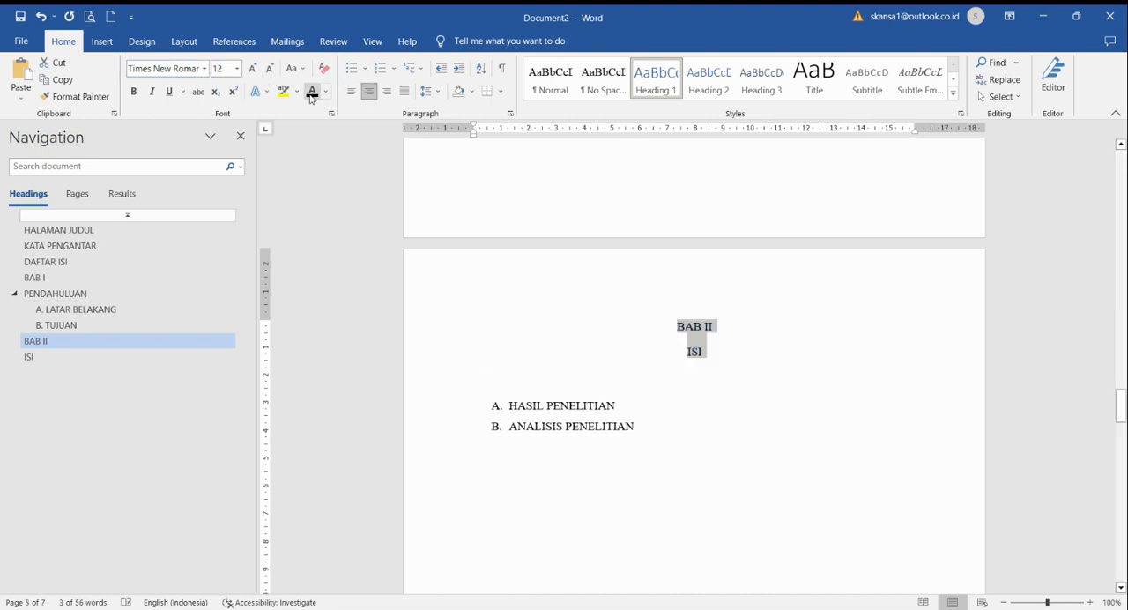
# Step: Set the paragraph spacing before the "BAB II" and "ISI" headings to 0 pt
pyautogui.click(186, 45)
pyautogui.doubleClick(439, 85)
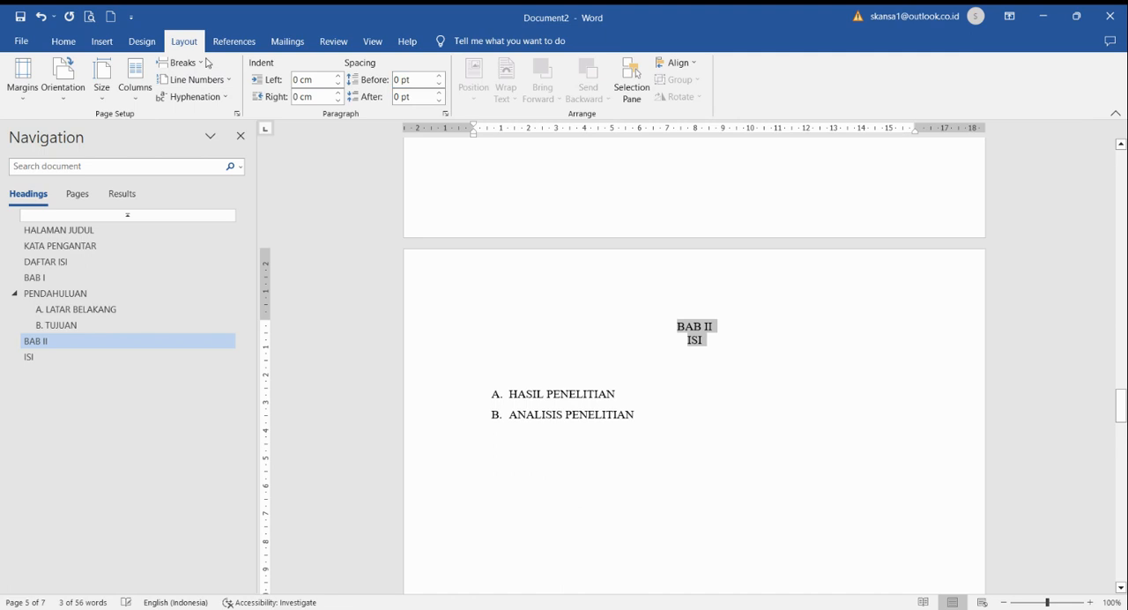
pyautogui.click(63, 41)
# Step: Apply the Heading 2 style to the "HASIL PENELITIAN" line and number it with the A. B. C. format
pyautogui.moveTo(616, 394); pyautogui.dragTo(479, 393)
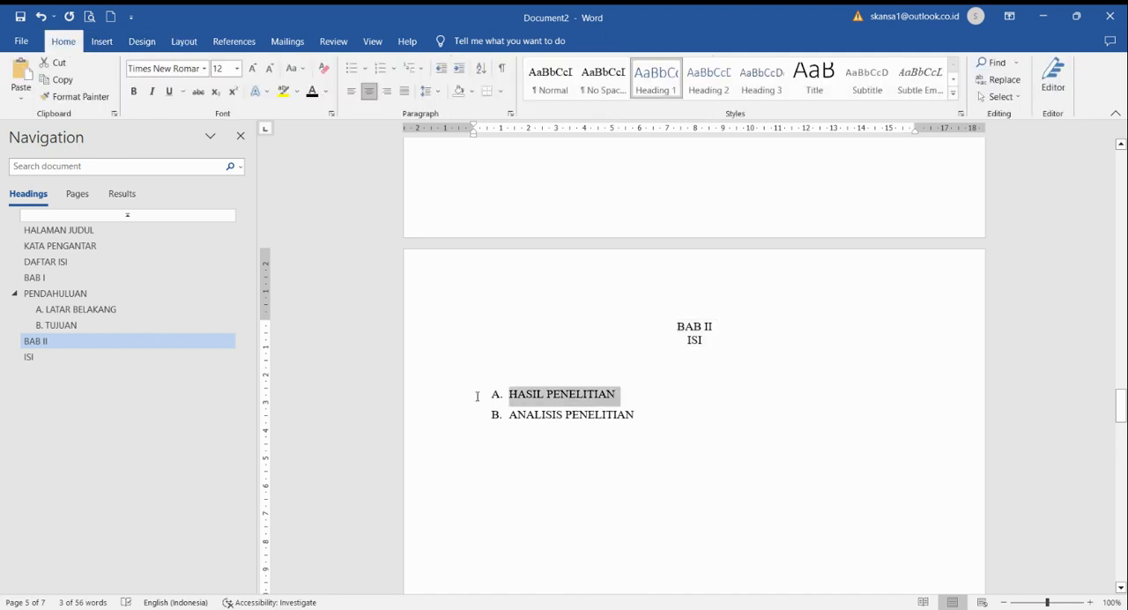
pyautogui.click(709, 79)
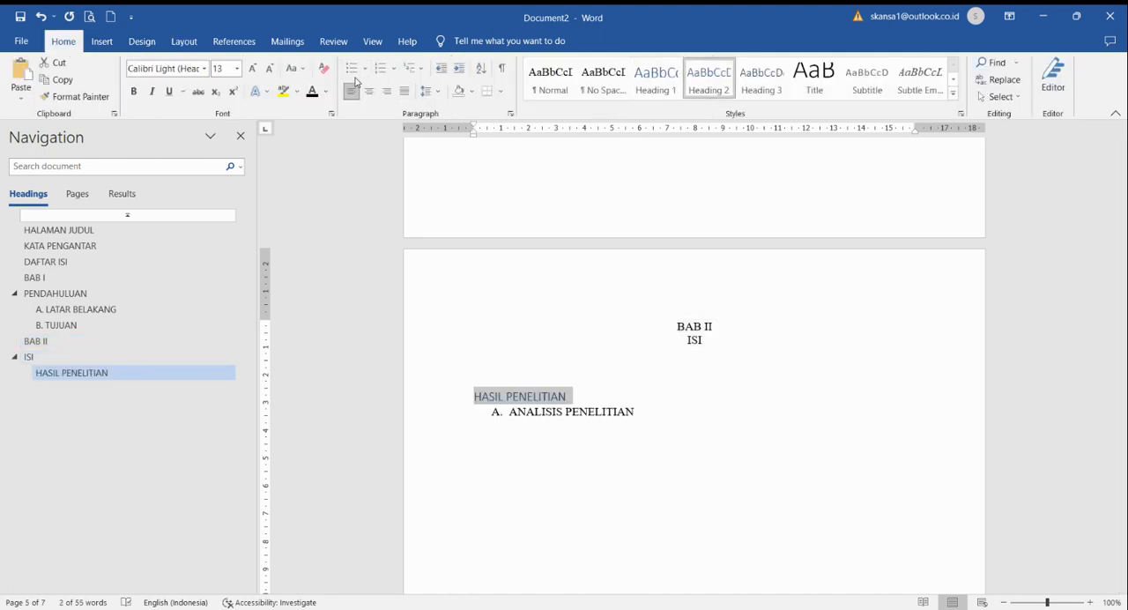
pyautogui.click(393, 68)
pyautogui.click(407, 110)
# Step: Set the "HASIL PENELITIAN" heading in Times New Roman at font size 12
pyautogui.click(169, 70)
pyautogui.write('Times New Roman')
pyautogui.press('Return')
pyautogui.write('12')
pyautogui.press('Return')
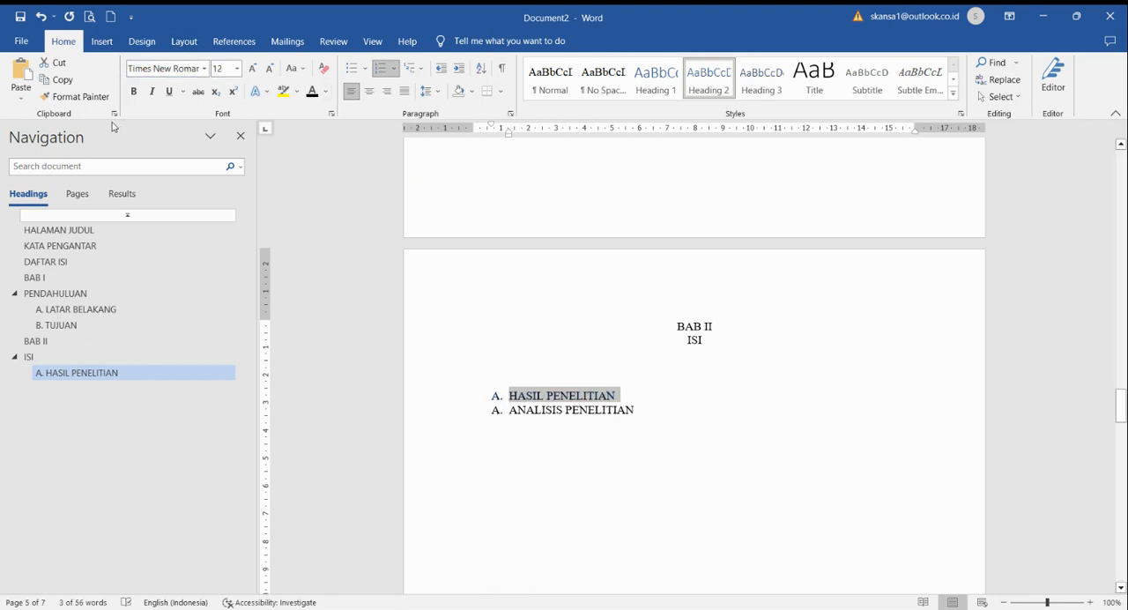
# Step: Make the "HASIL PENELITIAN" heading black and copy its formatting onto the "ANALISIS PENELITIAN" line
pyautogui.click(75, 96)
pyautogui.moveTo(481, 411)
pyautogui.mouseDown()
pyautogui.moveTo(479, 399)
pyautogui.moveTo(494, 418)
pyautogui.mouseUp()
pyautogui.click(638, 451)
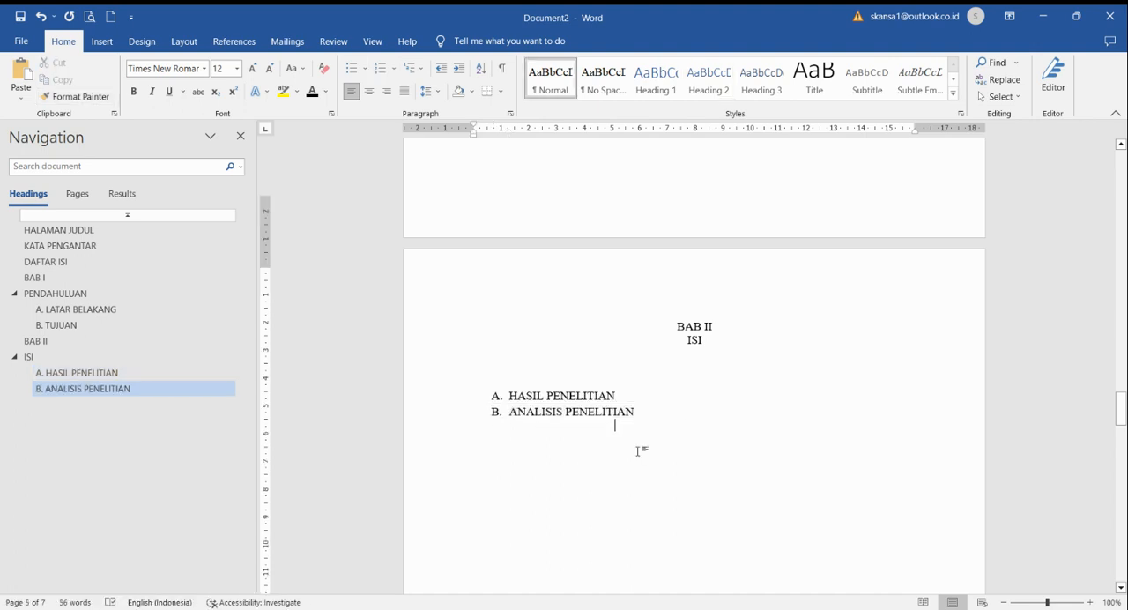
# Step: Apply the Heading 1 style to the "BAB III" and "PENUTUP" lines and change their font to Times New Roman
pyautogui.scroll(-10, 641, 449)
pyautogui.scroll(3, 708, 203)
pyautogui.moveTo(748, 315); pyautogui.dragTo(684, 285)
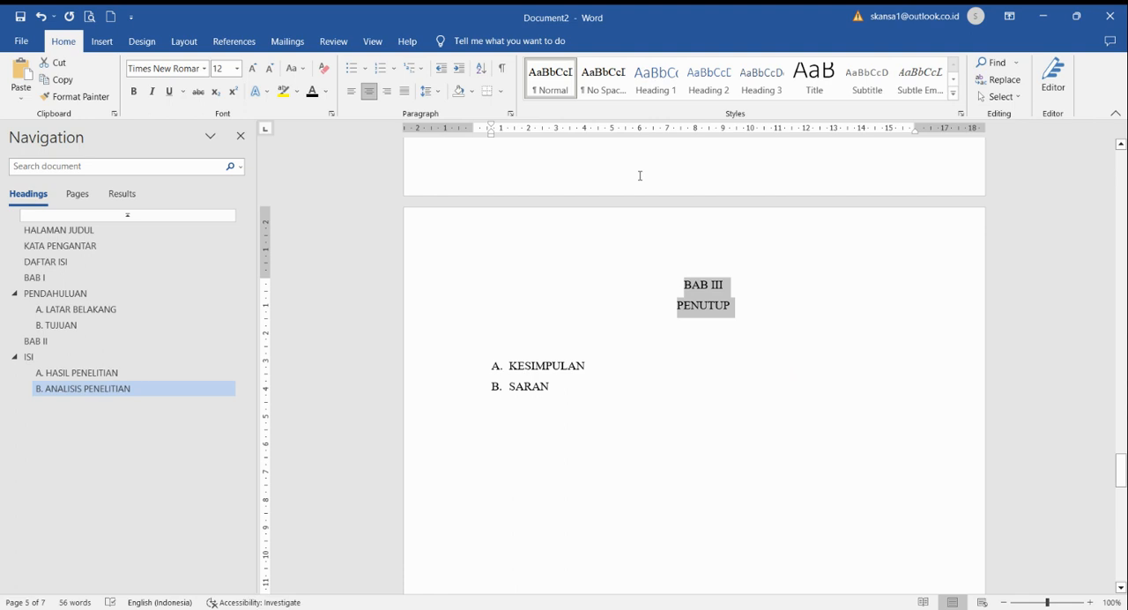
pyautogui.click(657, 81)
pyautogui.click(183, 72)
pyautogui.write('Times New Roman')
pyautogui.press('Return')
# Step: Format the "BAB III" and "PENUTUP" headings as centred black text at font size 12
pyautogui.click(217, 69)
pyautogui.write('12')
pyautogui.press('Return')
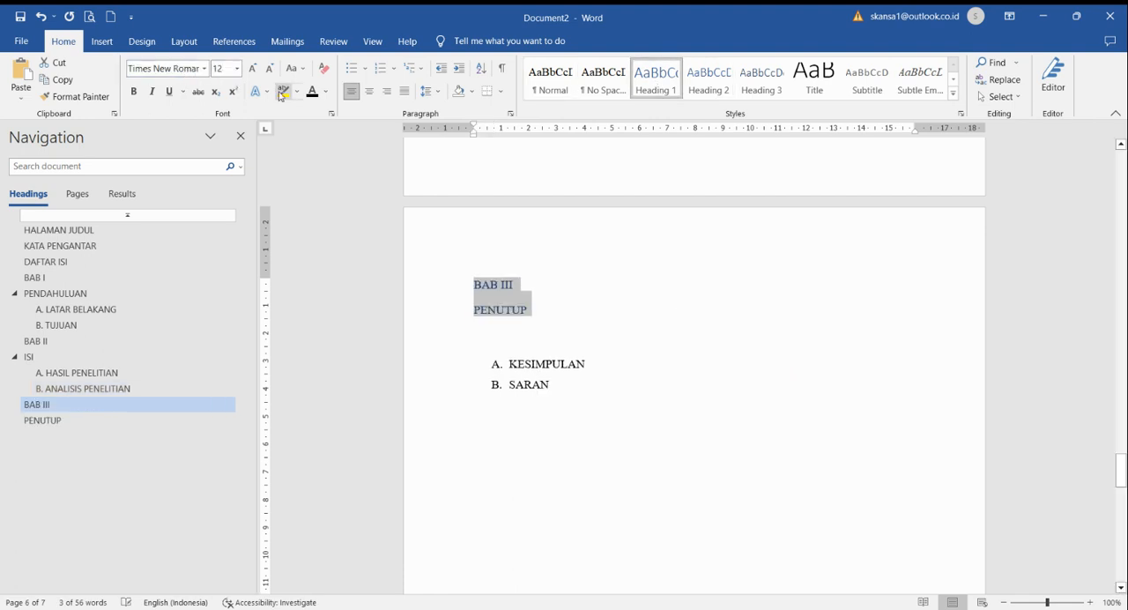
pyautogui.click(313, 94)
pyautogui.hotkey('ctrl', 'e')
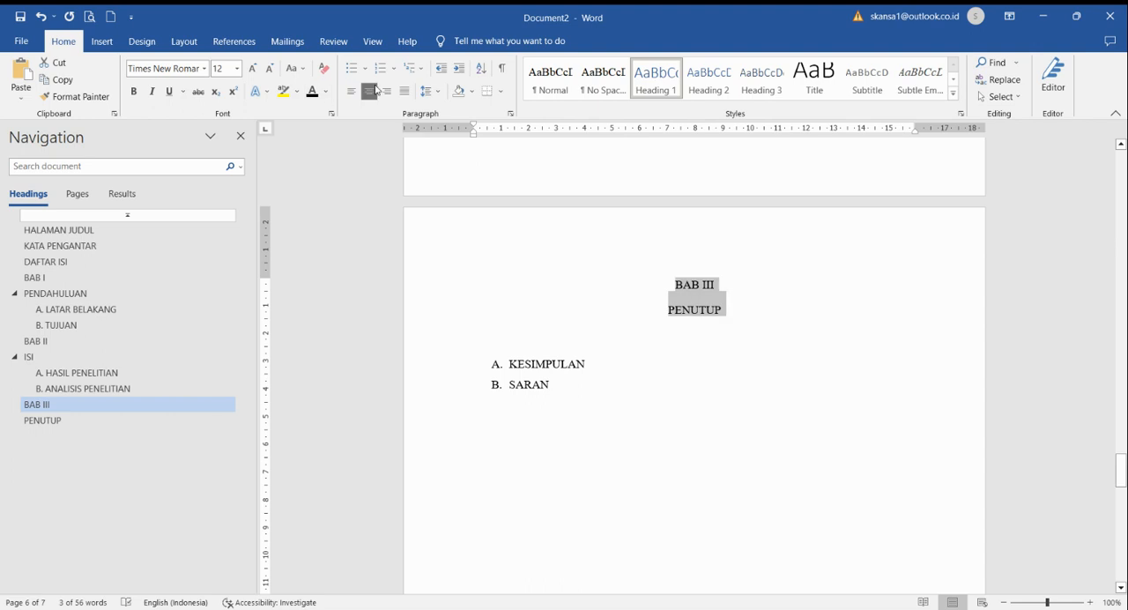
# Step: Remove the paragraph spacing before the "BAB III" and "PENUTUP" headings
pyautogui.click(184, 42)
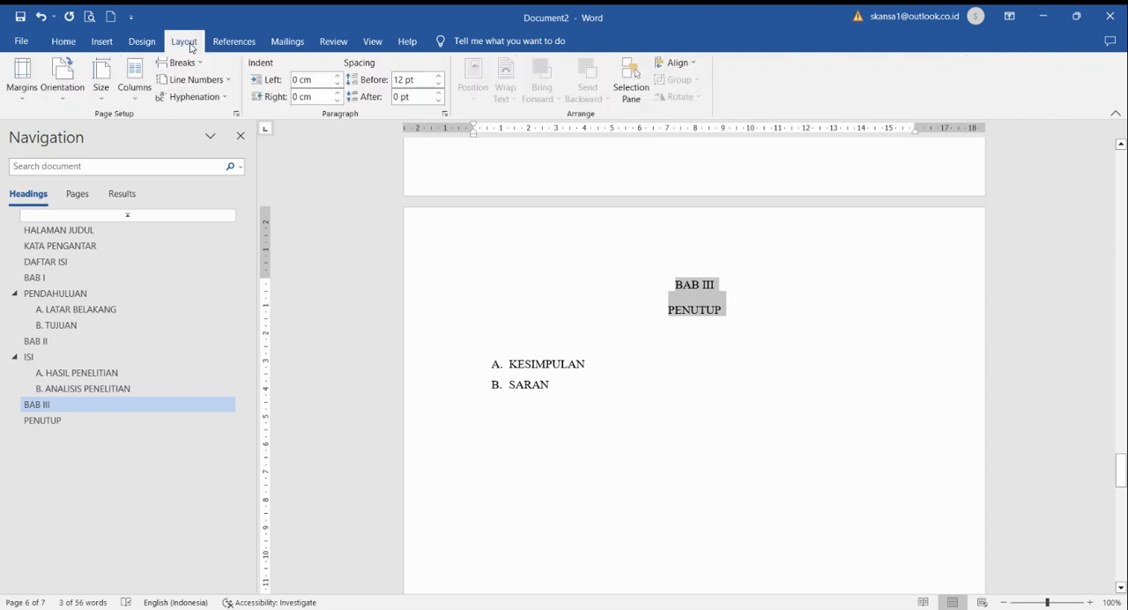
pyautogui.click(439, 84)
pyautogui.click(439, 83)
pyautogui.click(63, 41)
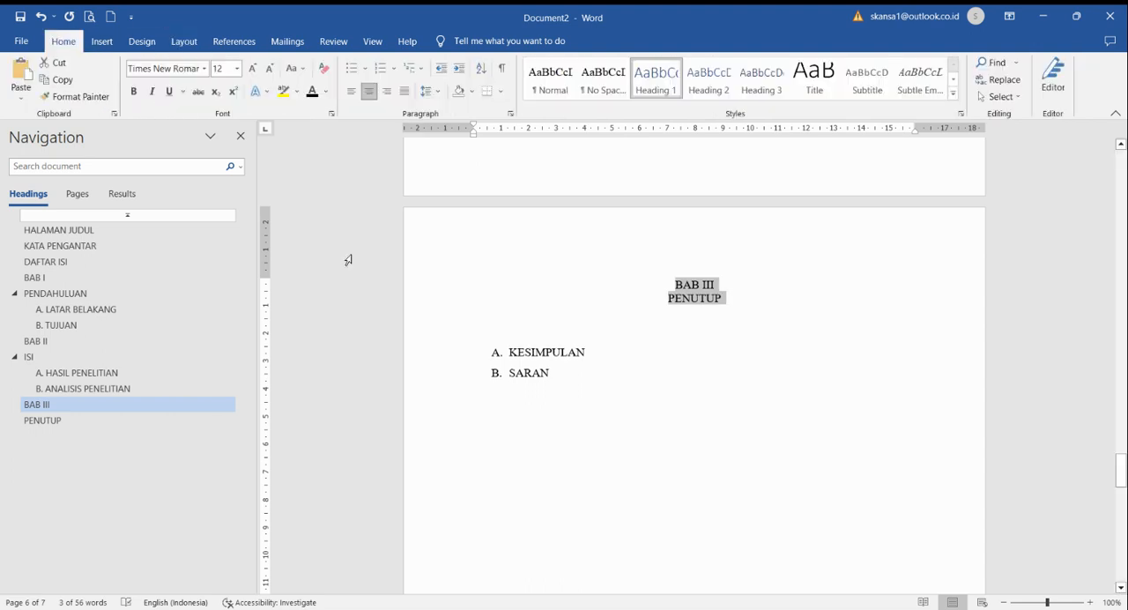
# Step: Apply the Heading 2 style to the "KESIMPULAN" line and set it in Times New Roman at size 12
pyautogui.moveTo(596, 351); pyautogui.dragTo(461, 353)
pyautogui.click(708, 77)
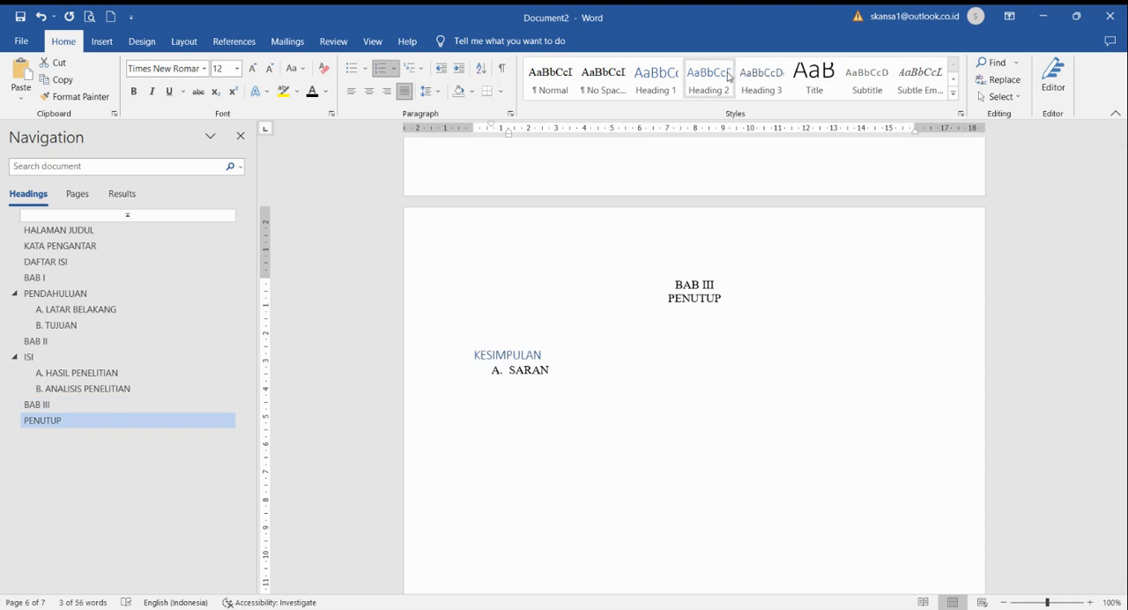
pyautogui.click(183, 68)
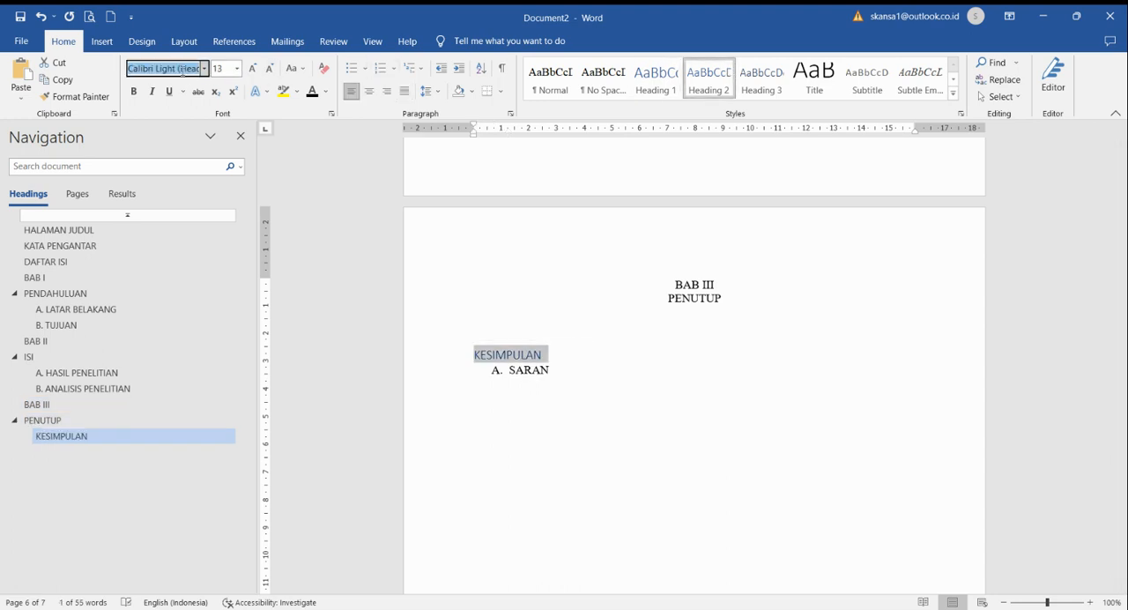
pyautogui.press('Return')
pyautogui.click(219, 72)
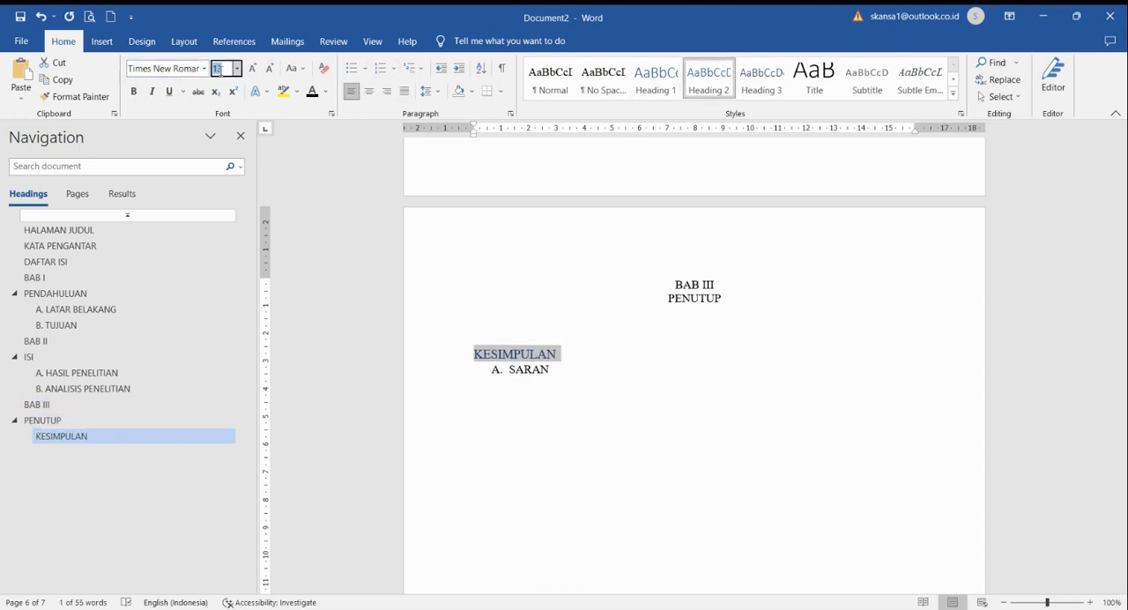
pyautogui.write('12')
pyautogui.press('Return')
# Step: Make the "KESIMPULAN" heading black and copy its formatting onto the "SARAN" line
pyautogui.click(89, 97)
pyautogui.moveTo(571, 373); pyautogui.dragTo(443, 377)
pyautogui.click(484, 373)
# Step: Number the "KESIMPULAN" and "SARAN" headings under "PENUTUP" as lettered items A and B
pyautogui.click(475, 357)
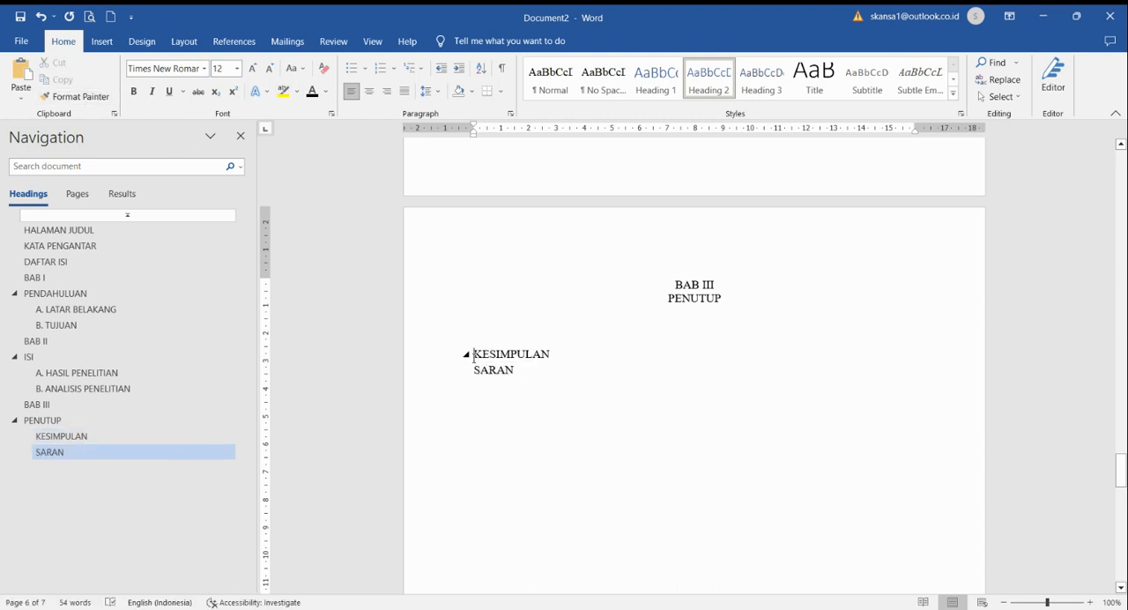
pyautogui.click(393, 68)
pyautogui.click(466, 321)
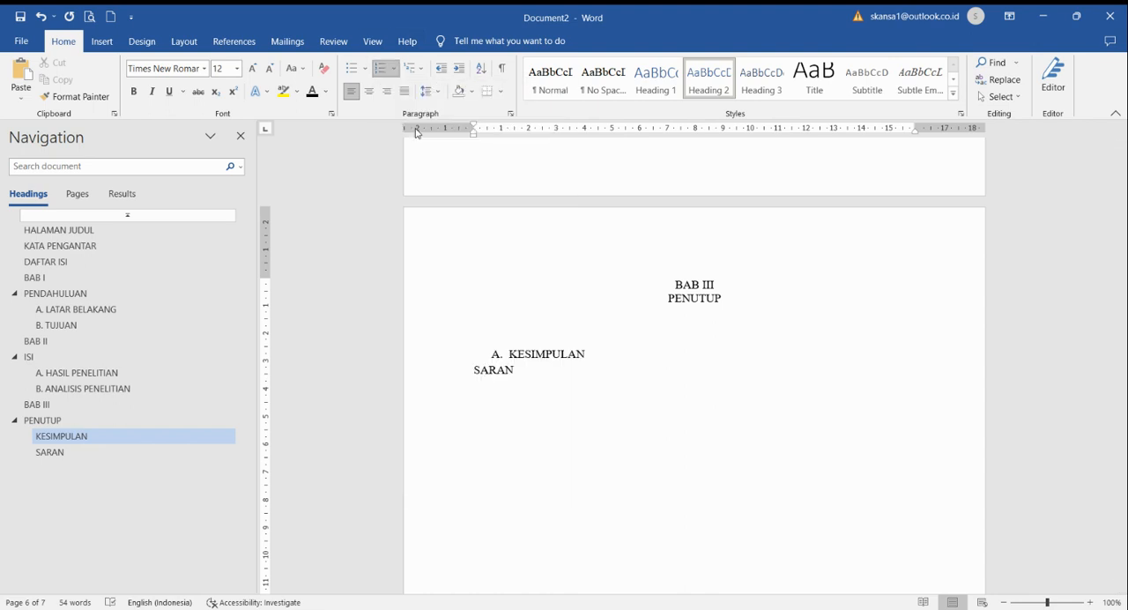
pyautogui.click(476, 372)
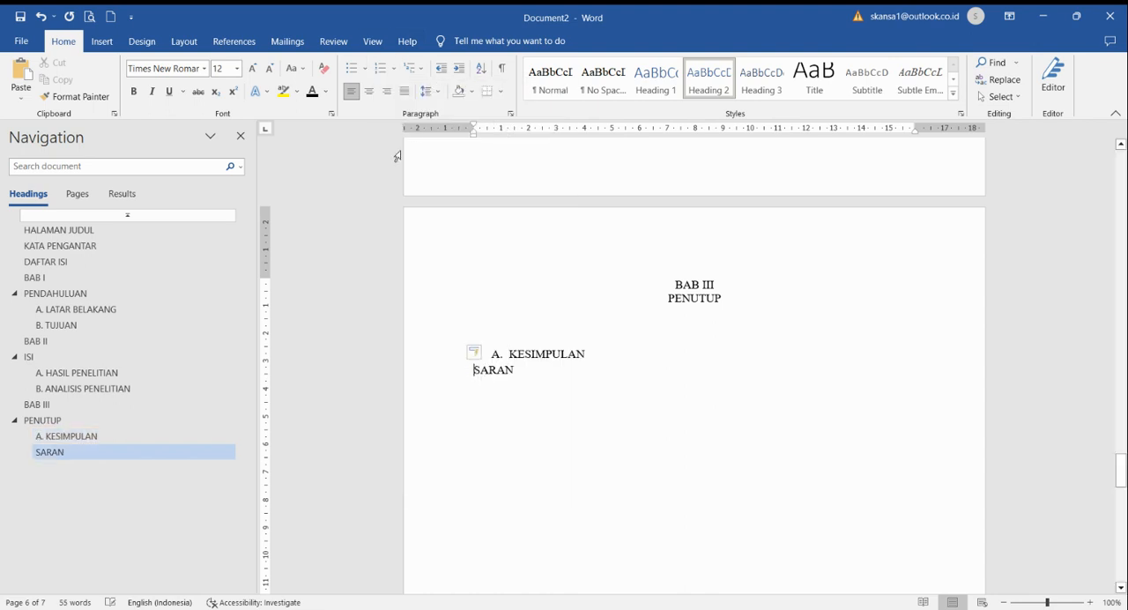
pyautogui.click(394, 68)
pyautogui.click(405, 117)
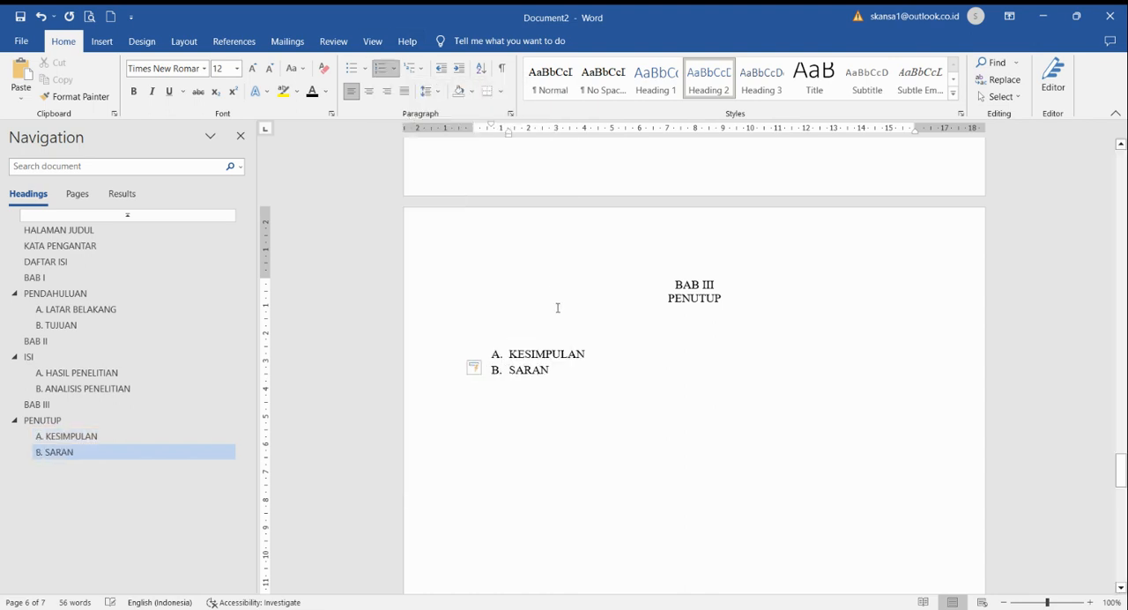
# Step: Format the "LAMPIRAN" title as a centred Heading 1 in black Times New Roman at size 12
pyautogui.scroll(-10, 557, 308)
pyautogui.moveTo(695, 451); pyautogui.dragTo(638, 461)
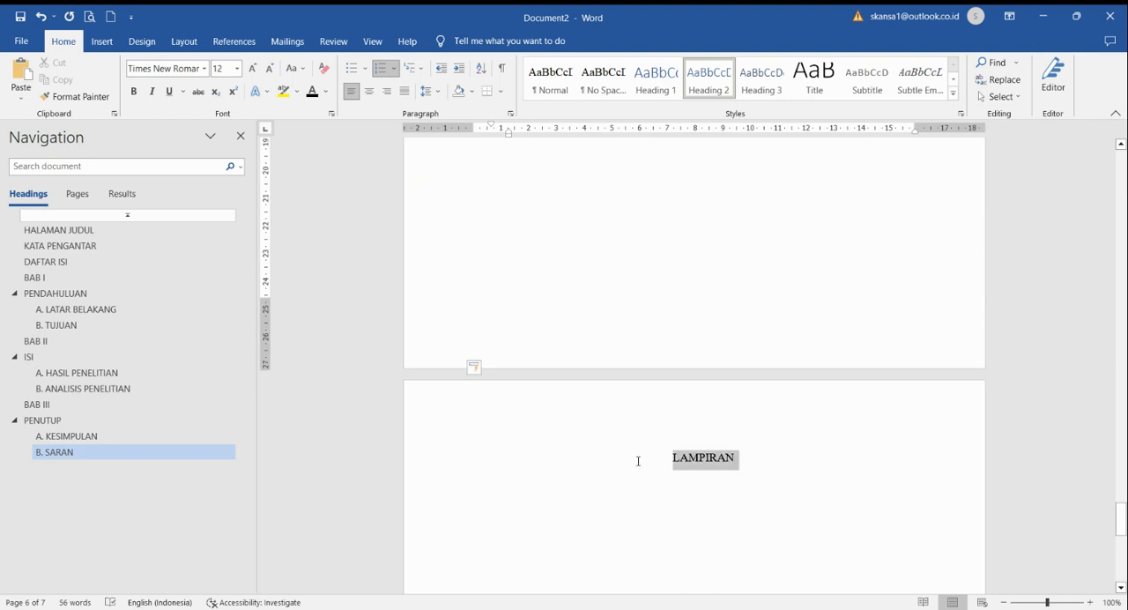
pyautogui.click(656, 79)
pyautogui.click(183, 69)
pyautogui.write('Times New Roman')
pyautogui.press('Return')
pyautogui.click(221, 69)
pyautogui.write('12')
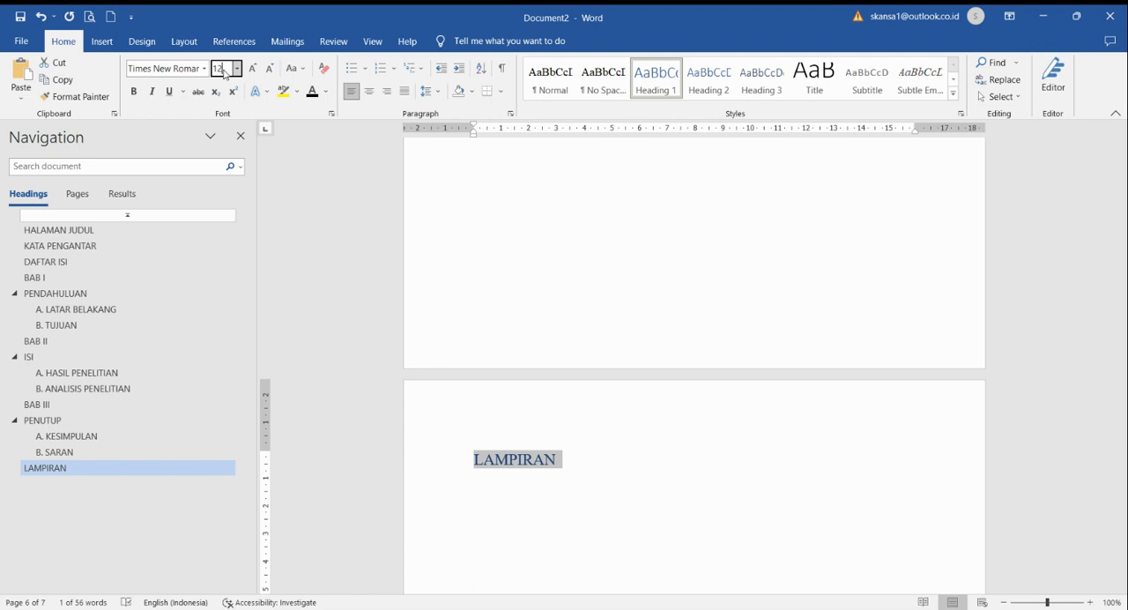
pyautogui.press('Return')
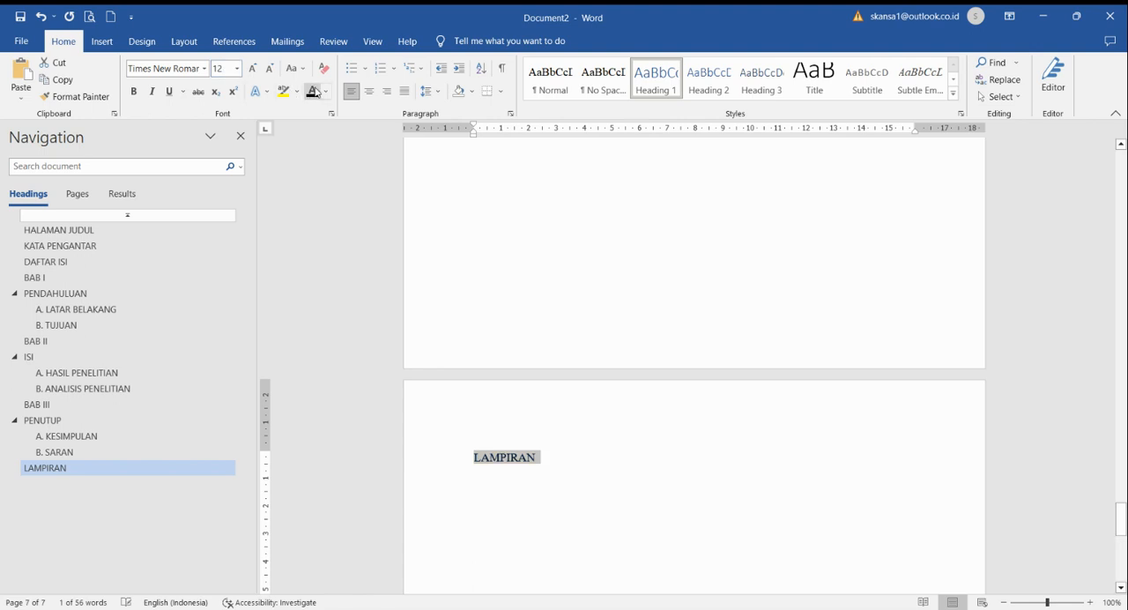
pyautogui.hotkey('ctrl', 'e')
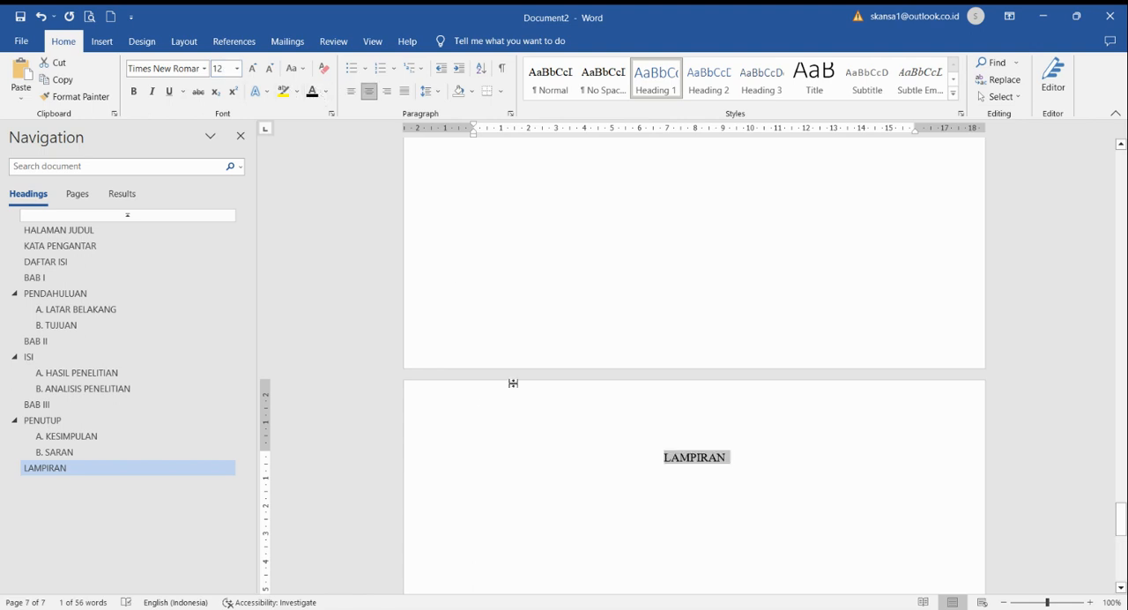
pyautogui.click(623, 528)
# Step: Go to the "BAB I" page and examine its header and footer areas
pyautogui.scroll(11, 625, 529)
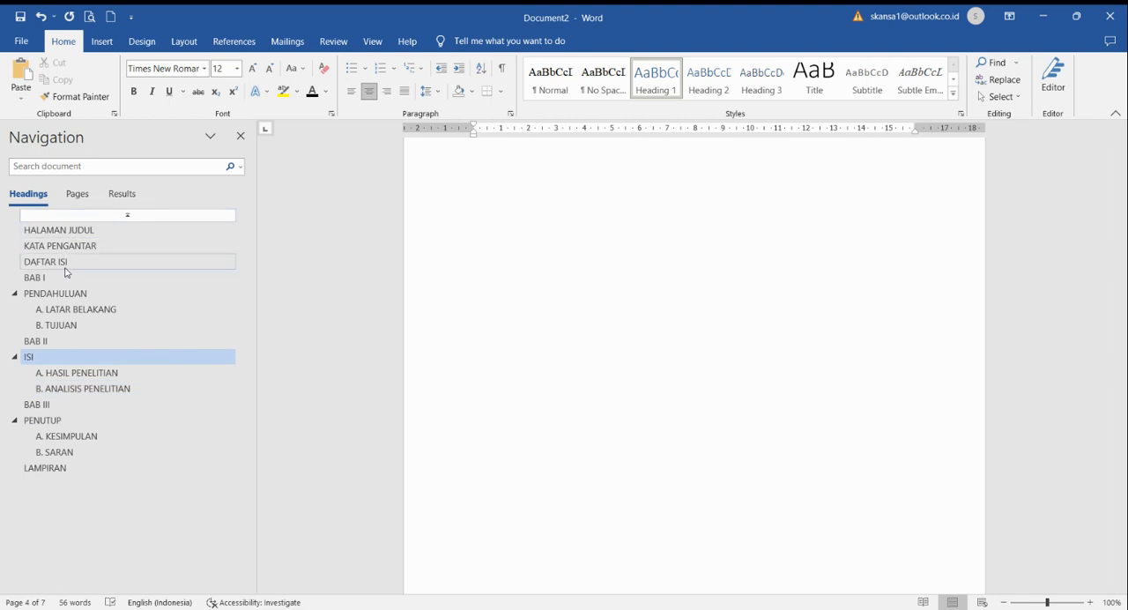
pyautogui.click(56, 325)
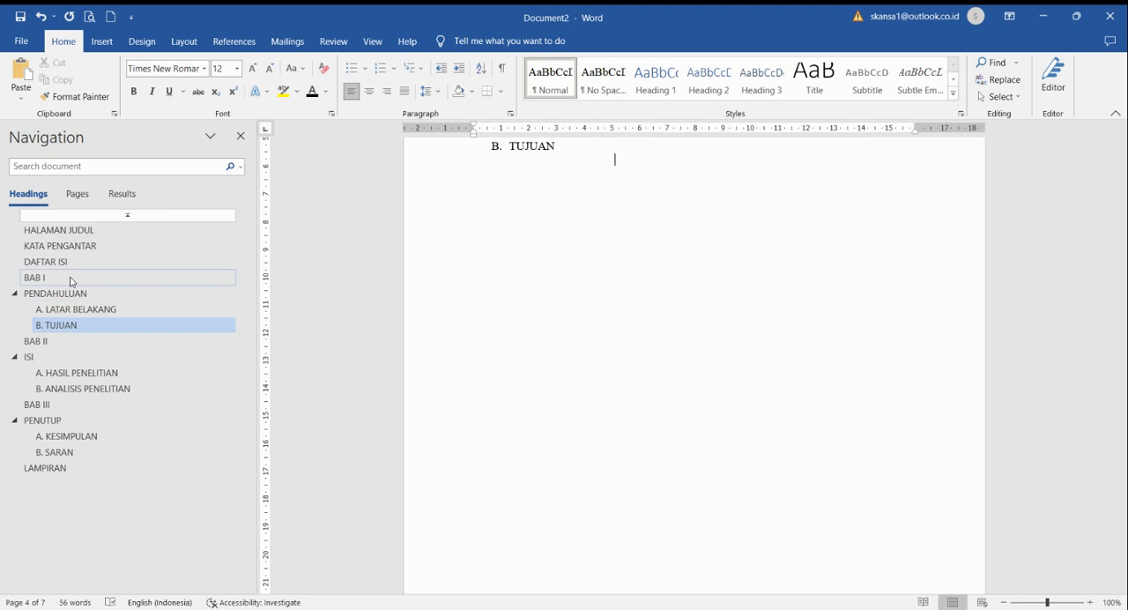
pyautogui.scroll(5, 423, 396)
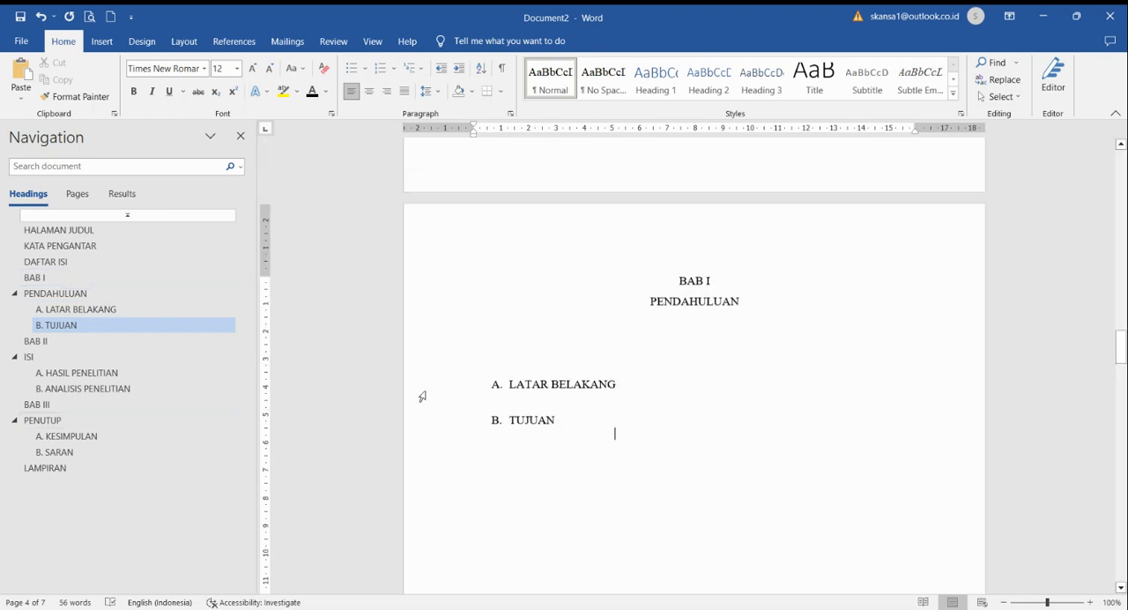
pyautogui.click(680, 283)
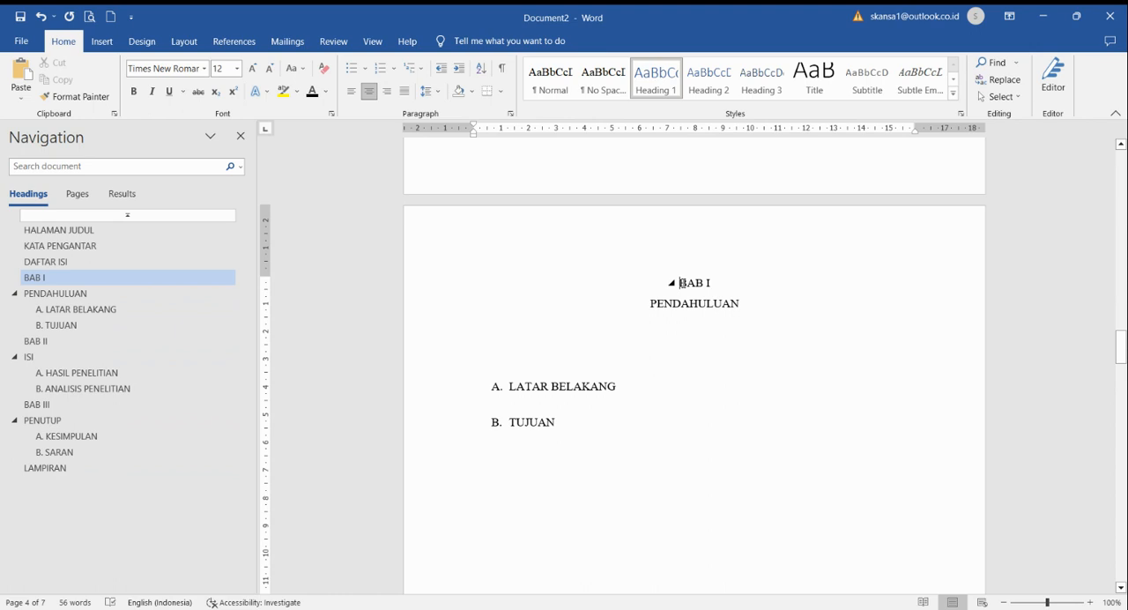
pyautogui.scroll(2, 680, 283)
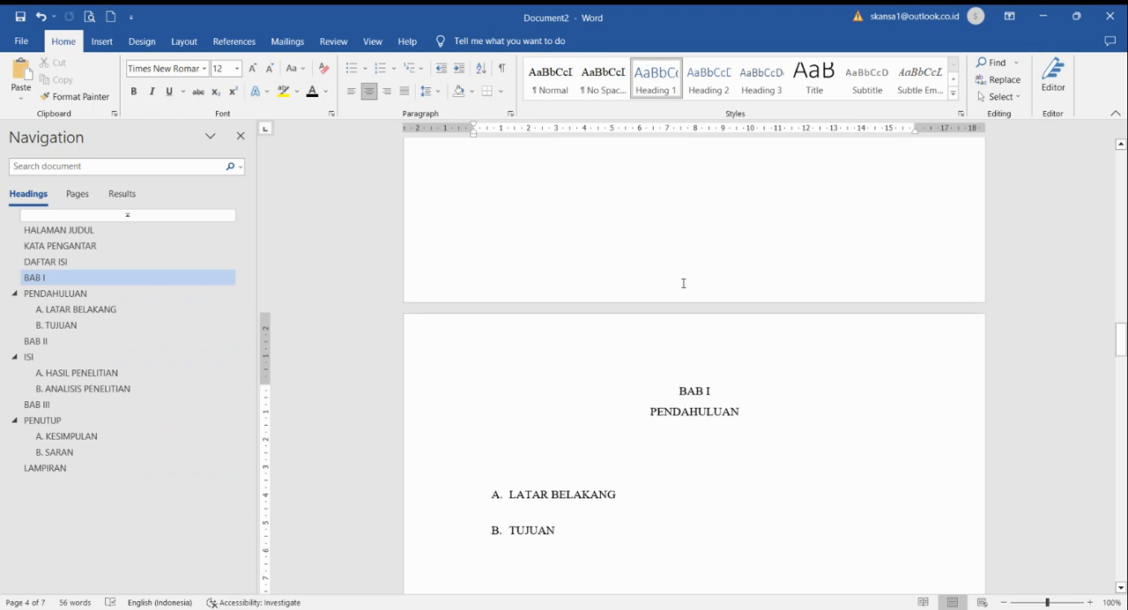
pyautogui.doubleClick(675, 353)
pyautogui.doubleClick(664, 349)
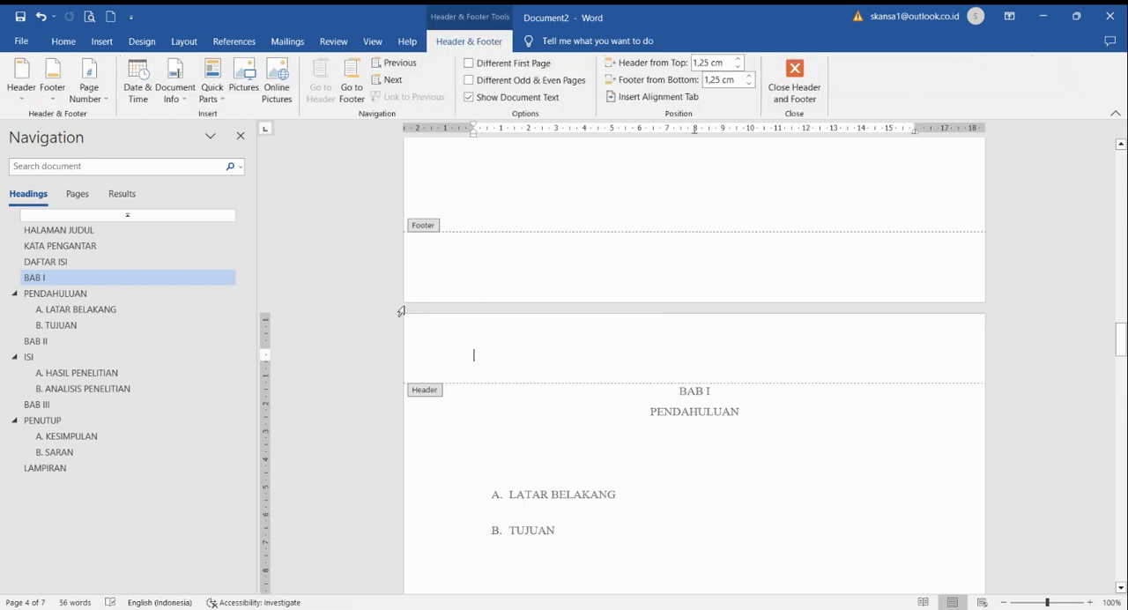
pyautogui.doubleClick(575, 464)
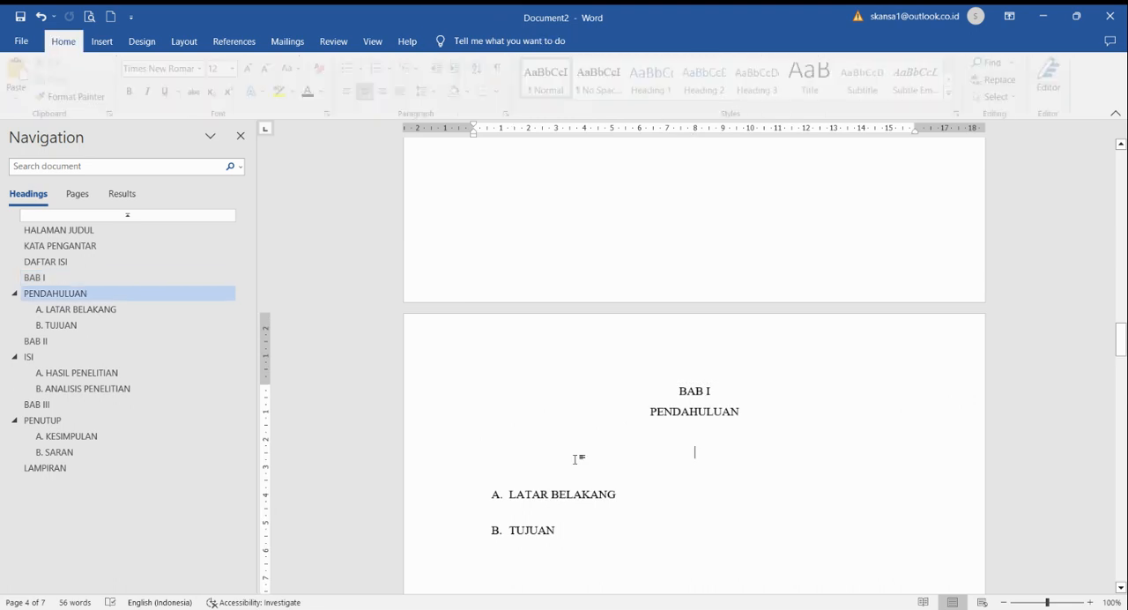
# Step: Insert a Next Page section break directly before the "BAB I" heading
pyautogui.click(680, 390)
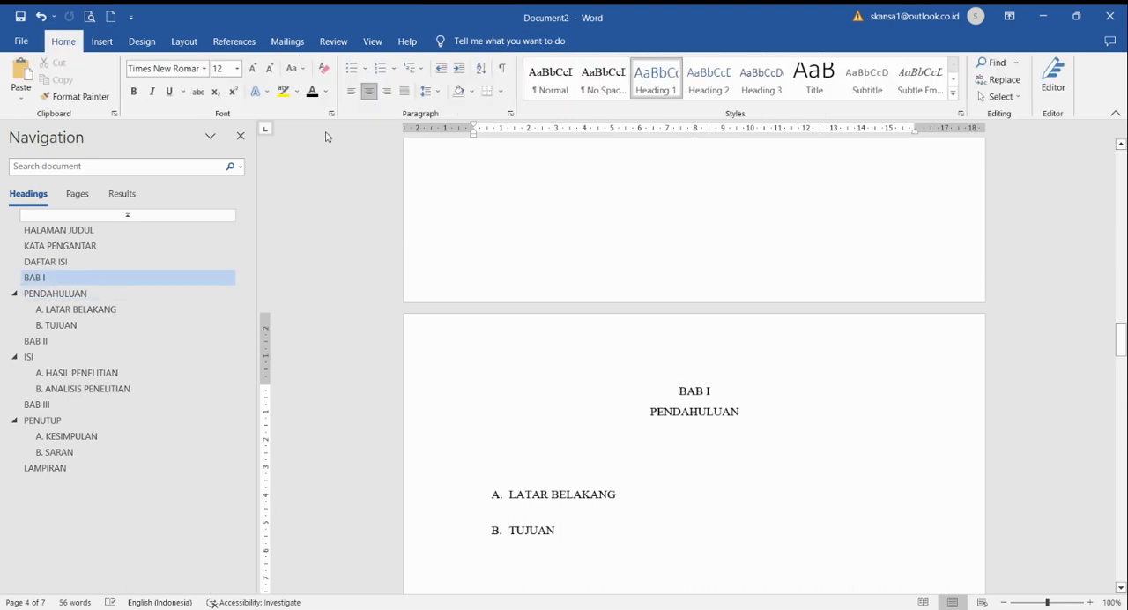
pyautogui.click(183, 41)
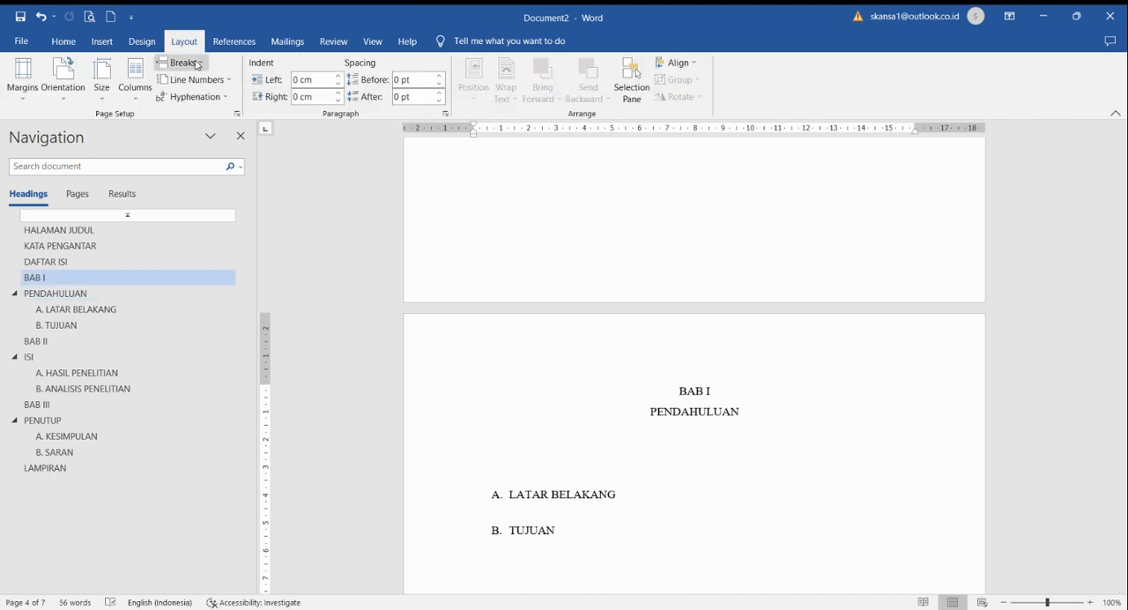
pyautogui.click(198, 65)
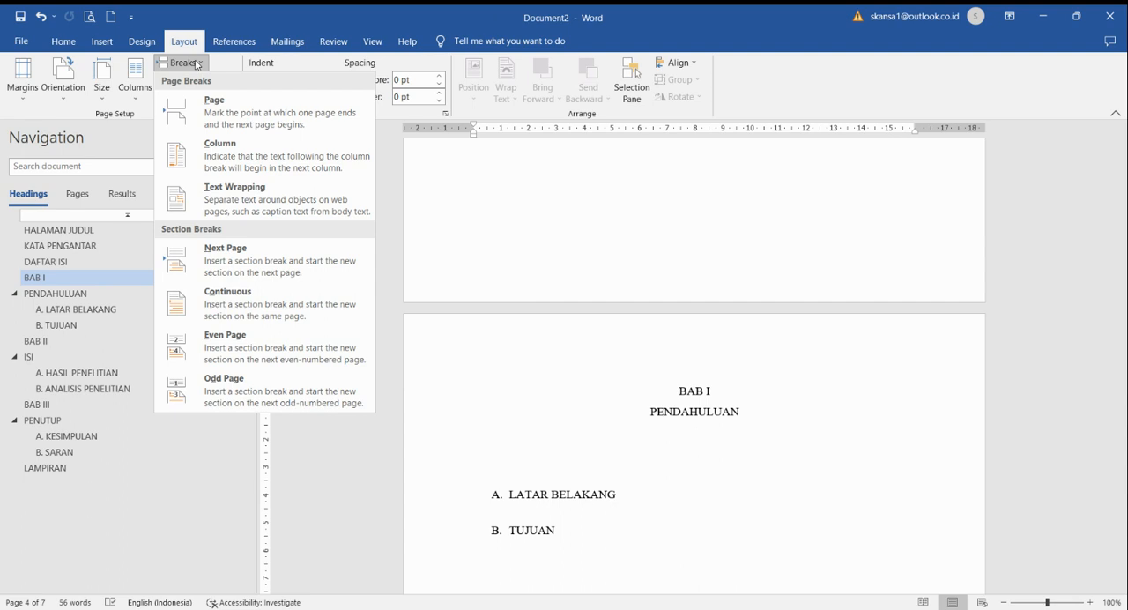
pyautogui.click(253, 259)
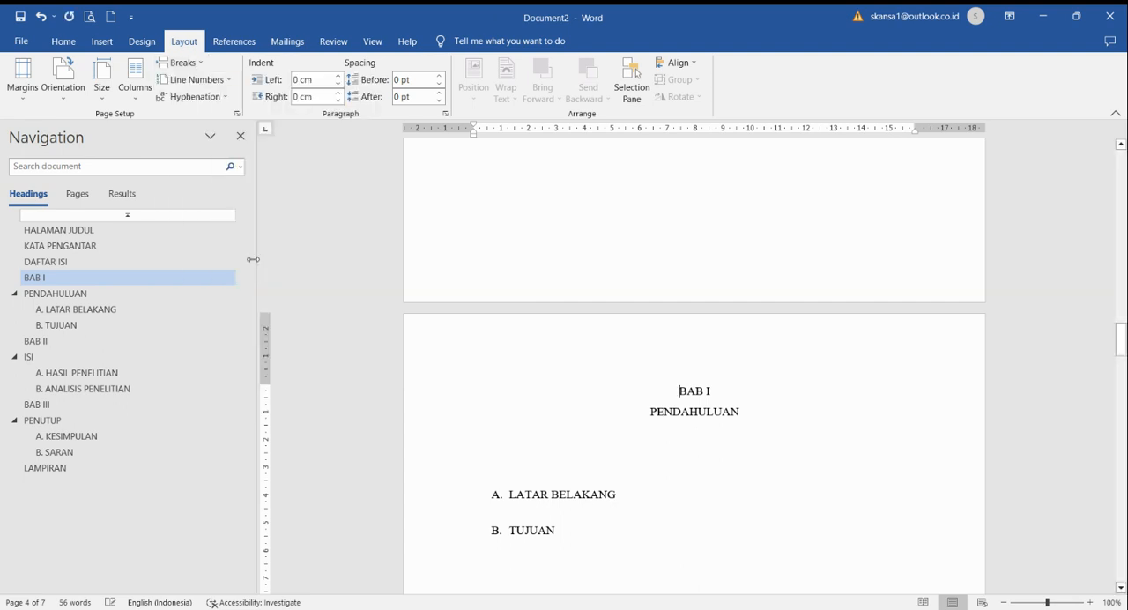
# Step: Insert a centred Plain Number 2 page number at the bottom of the page in the Section 1 footer
pyautogui.doubleClick(587, 345)
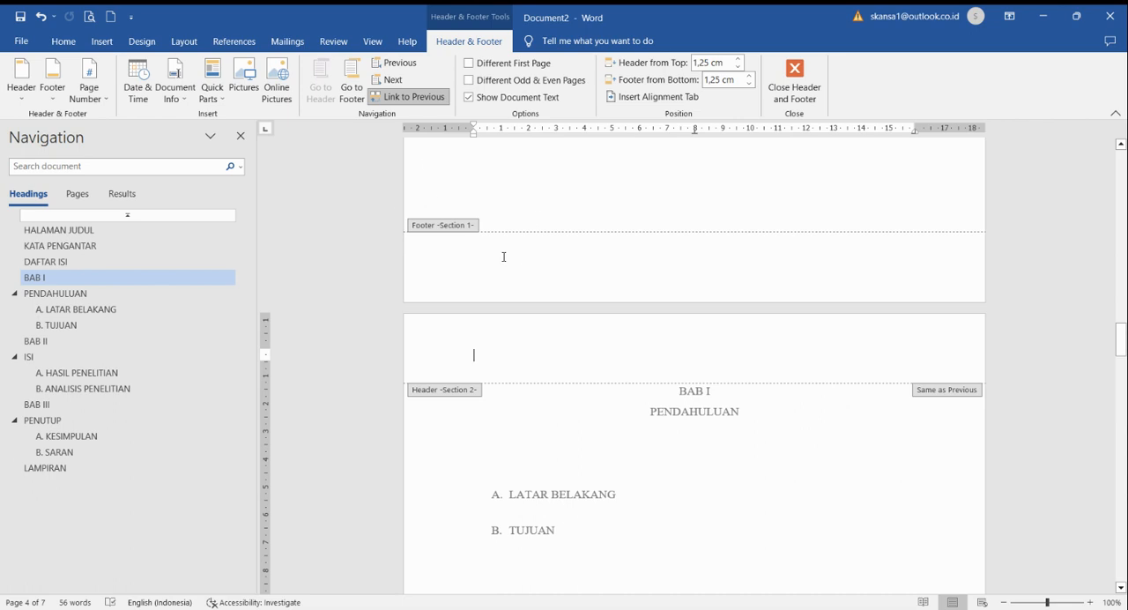
pyautogui.click(639, 256)
pyautogui.click(642, 262)
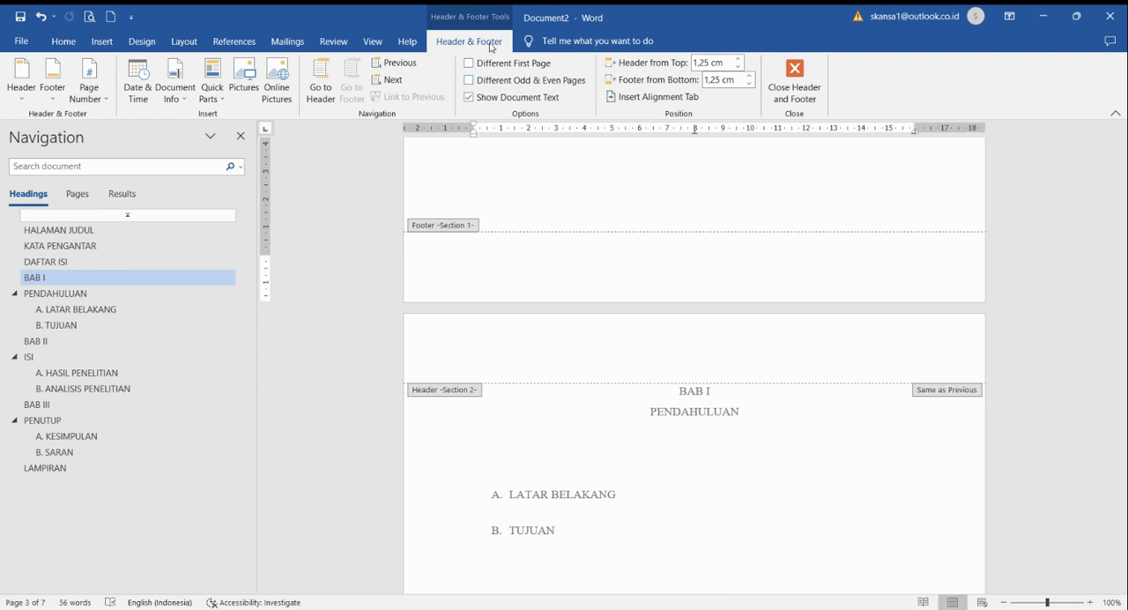
pyautogui.click(99, 100)
pyautogui.moveTo(125, 140)
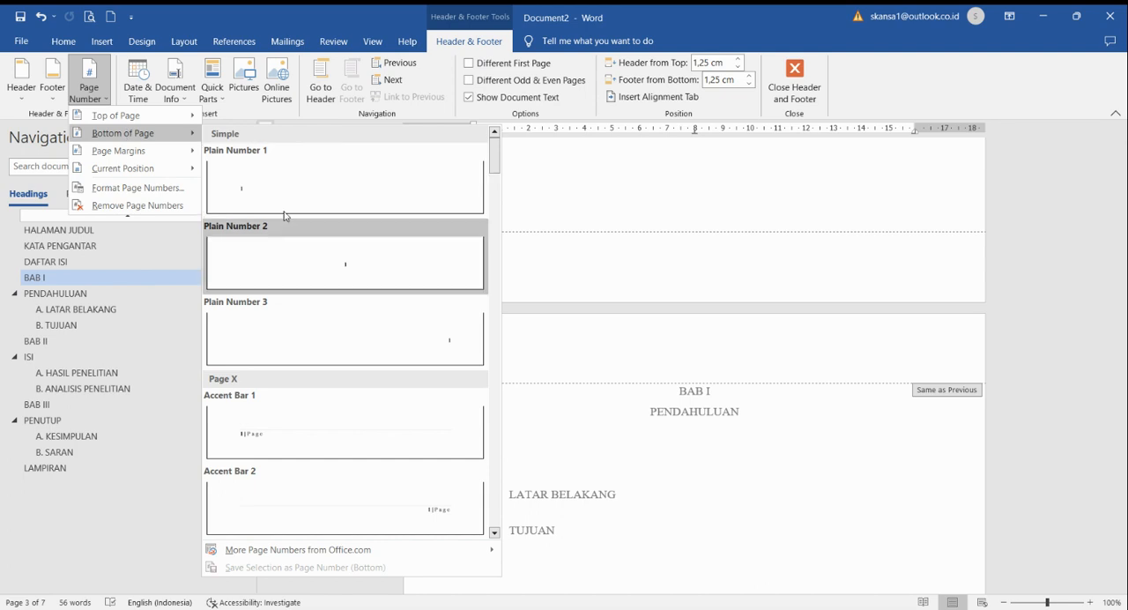
pyautogui.click(303, 268)
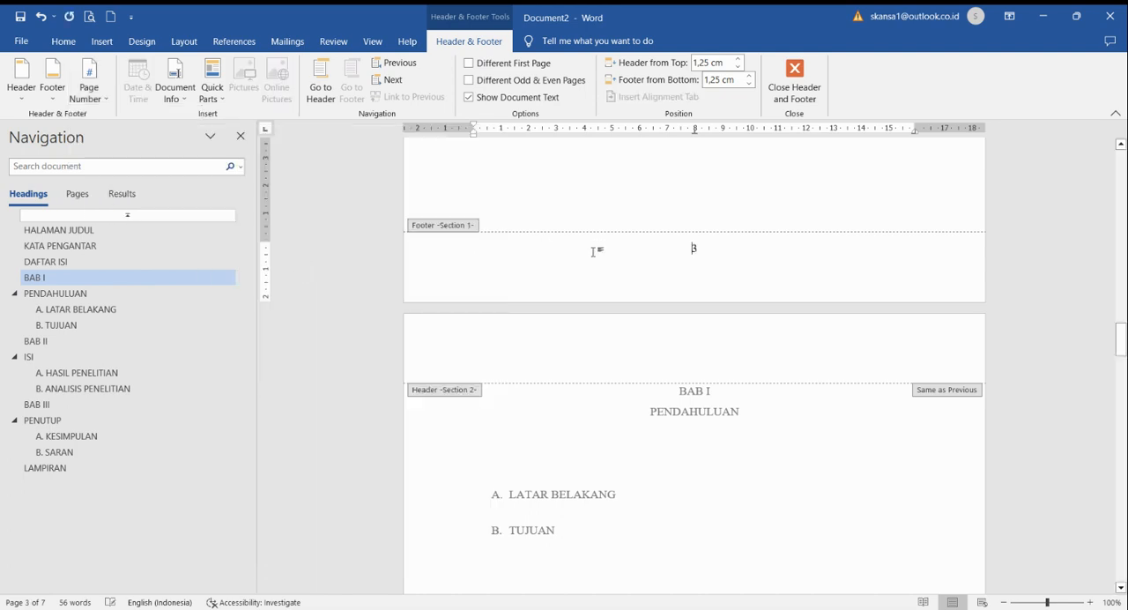
# Step: Change the Section 1 page number format to lowercase Roman numerals (i, ii, iii, ...)
pyautogui.scroll(15, 633, 267)
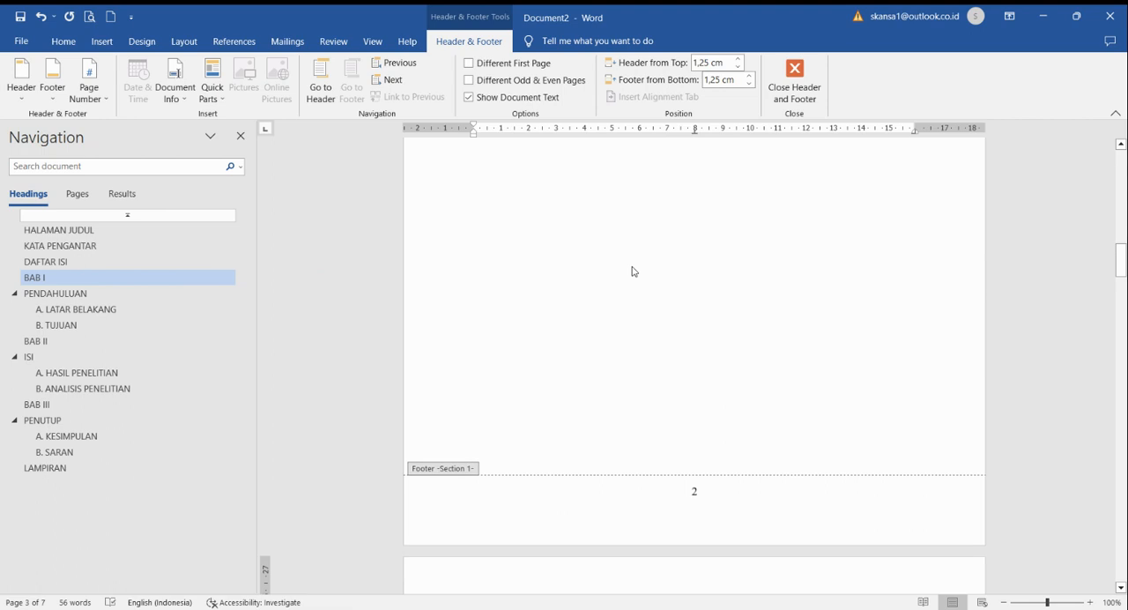
pyautogui.scroll(5, 633, 271)
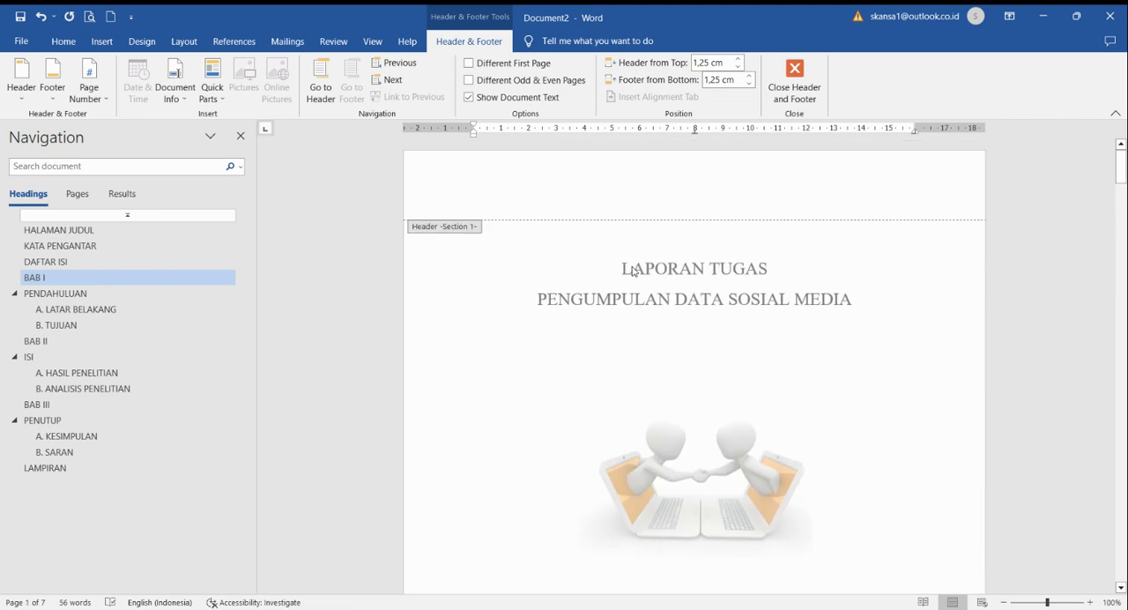
pyautogui.scroll(-12, 633, 272)
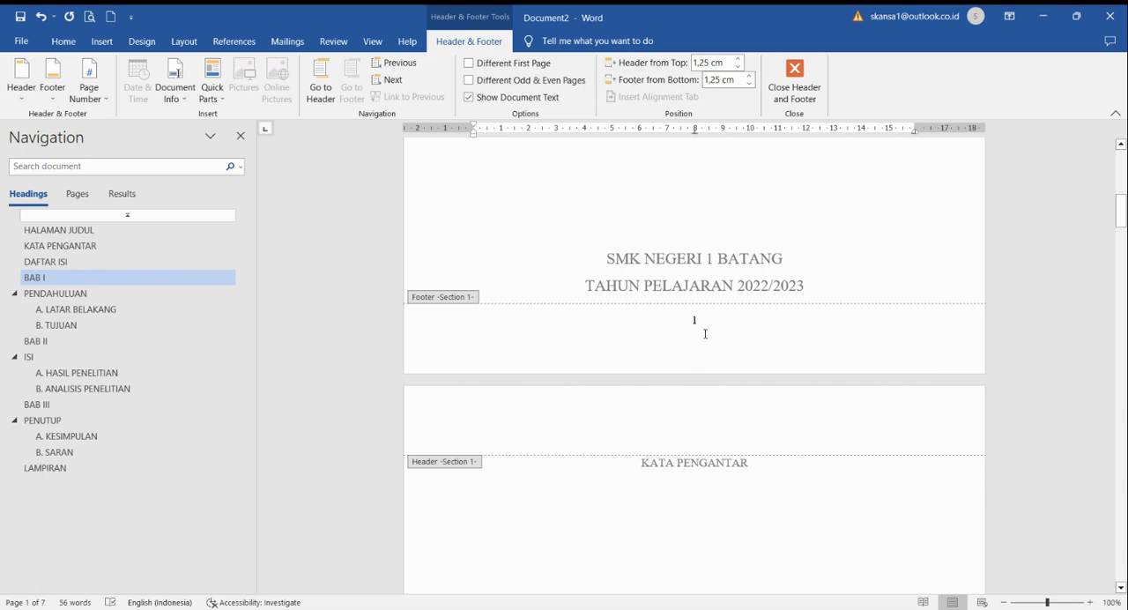
pyautogui.click(95, 103)
pyautogui.click(131, 187)
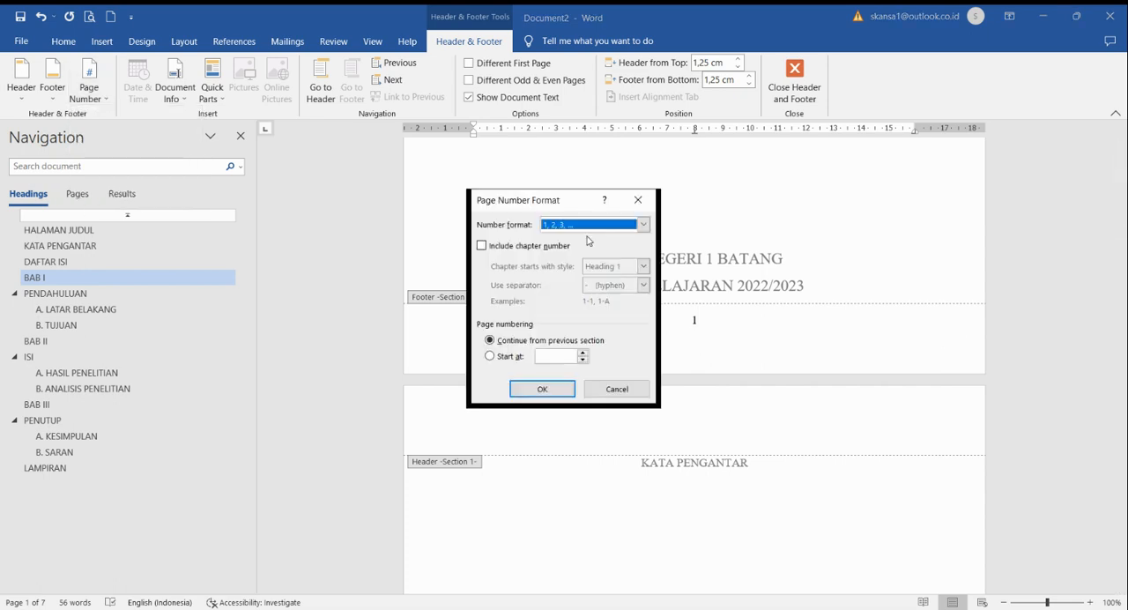
pyautogui.click(644, 223)
pyautogui.click(573, 281)
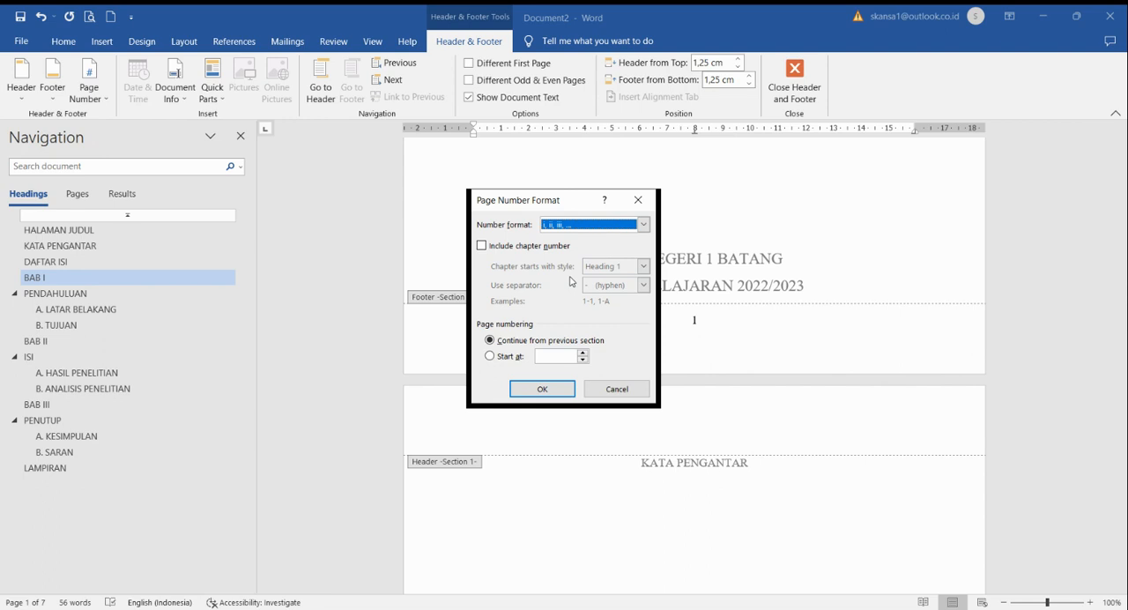
pyautogui.click(543, 388)
# Step: Restart the Section 2 page numbering at 1 on the "BAB I" page, using the 1, 2, 3 format
pyautogui.scroll(-10, 647, 454)
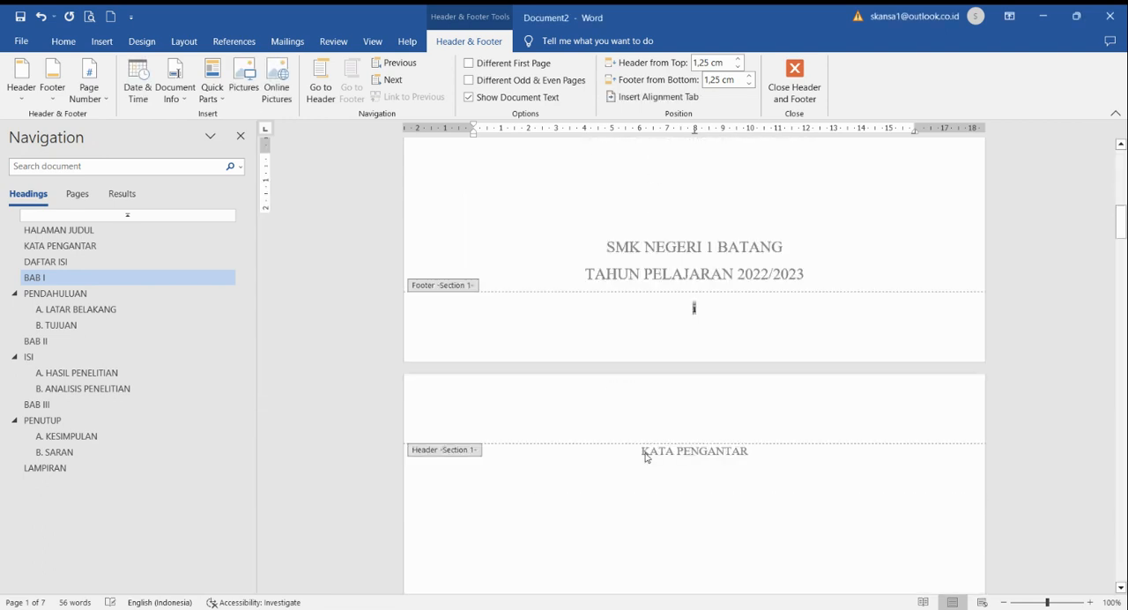
pyautogui.scroll(-6, 646, 458)
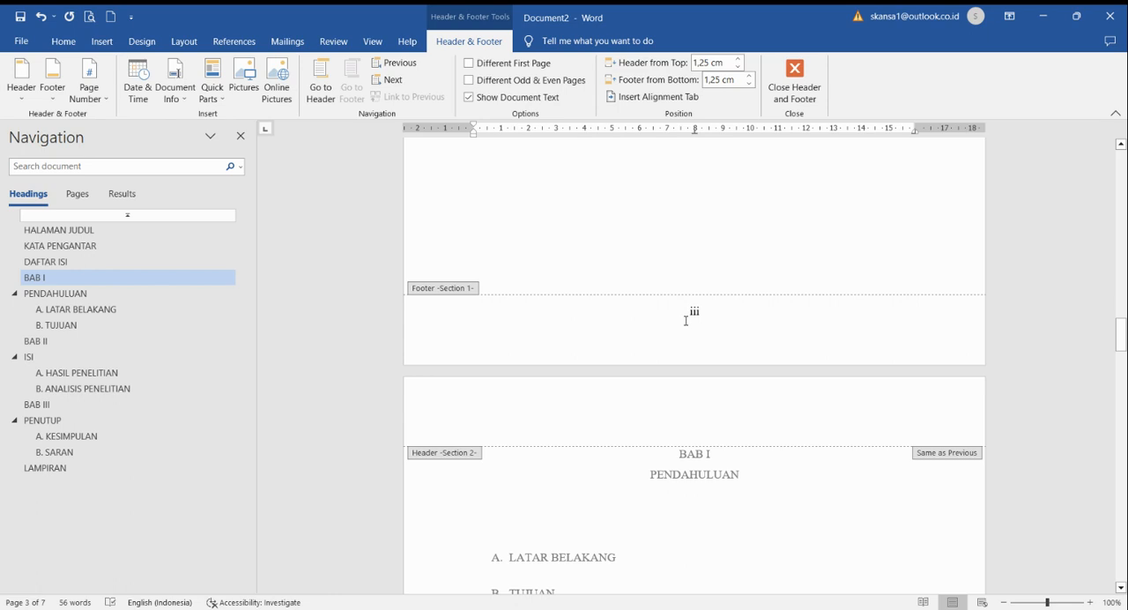
pyautogui.scroll(-5, 685, 321)
pyautogui.scroll(4, 686, 321)
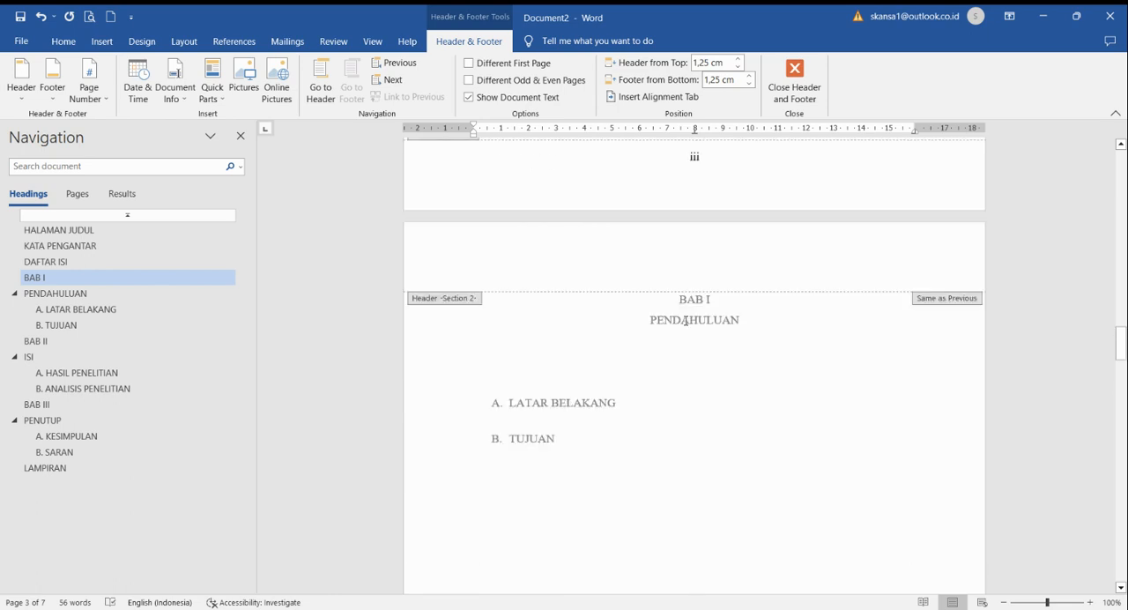
pyautogui.scroll(-5, 686, 321)
pyautogui.scroll(3, 686, 323)
pyautogui.scroll(-5, 686, 324)
pyautogui.scroll(-5, 686, 325)
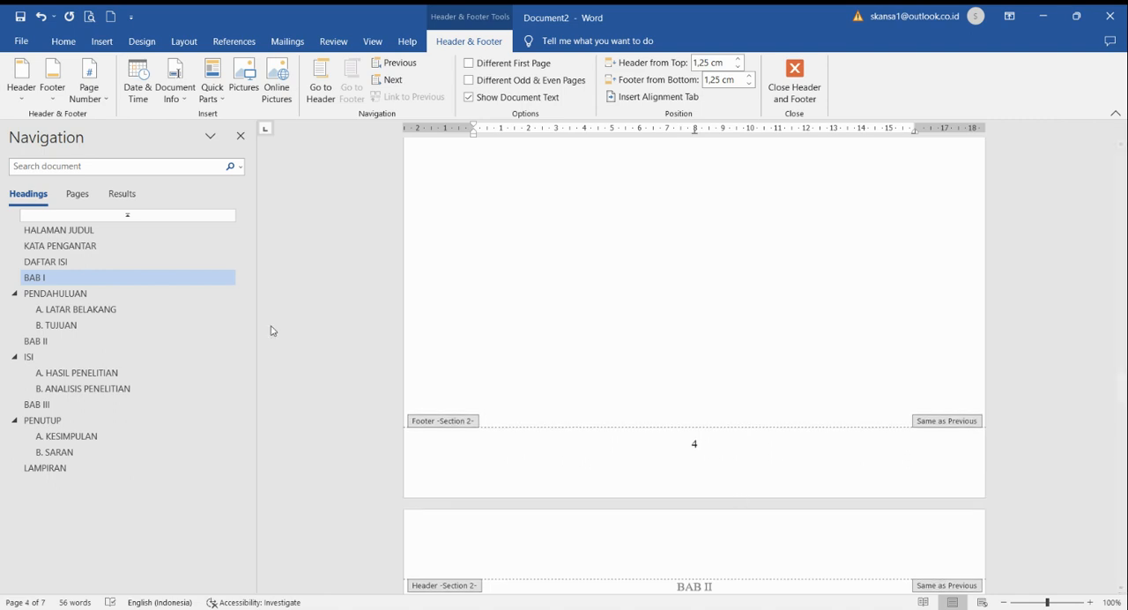
pyautogui.click(88, 104)
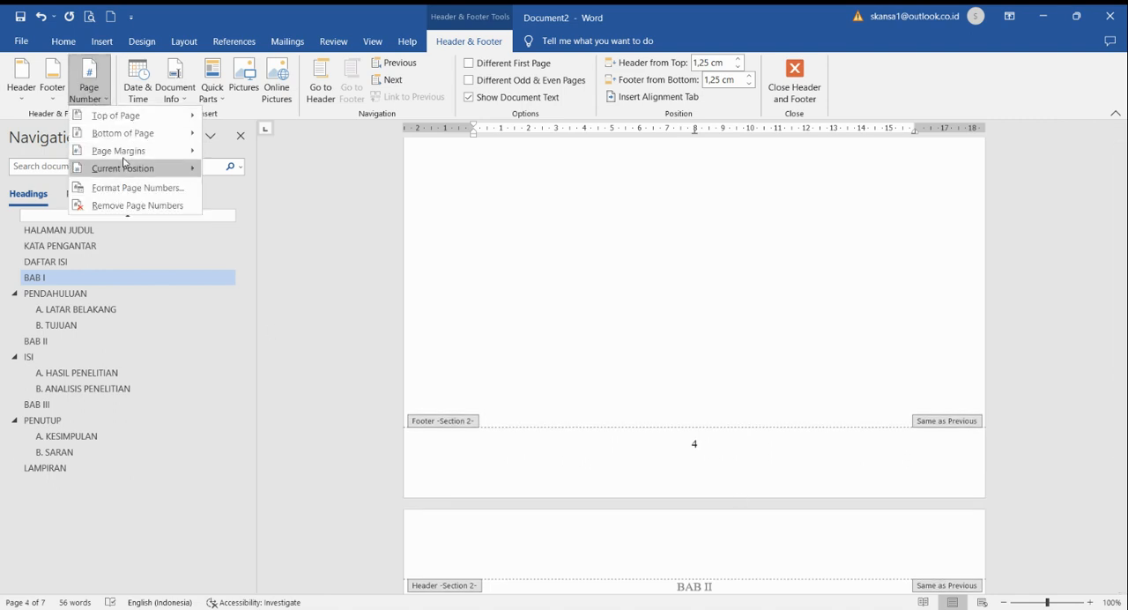
pyautogui.click(132, 188)
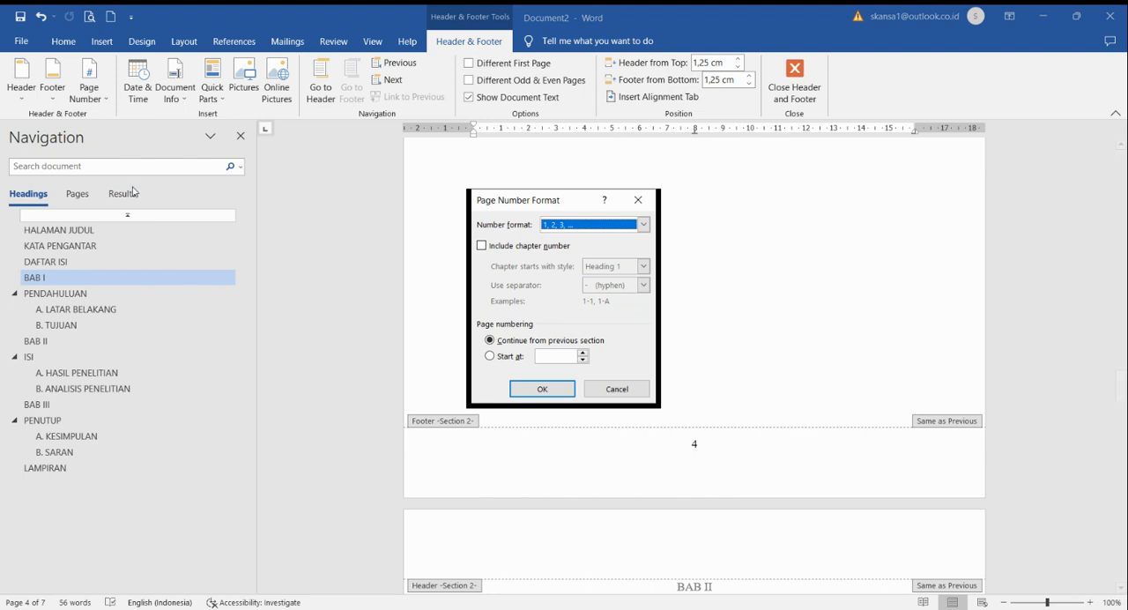
pyautogui.click(512, 357)
pyautogui.click(543, 389)
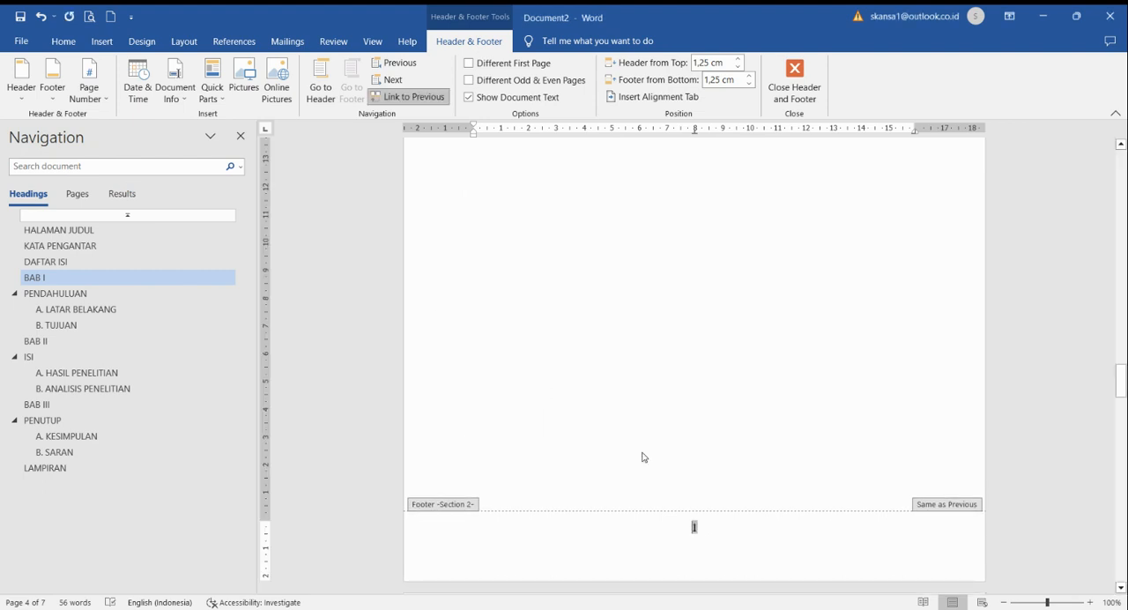
# Step: Enable a different first page for the Section 1 footer so the title page carries no page number
pyautogui.scroll(15, 653, 476)
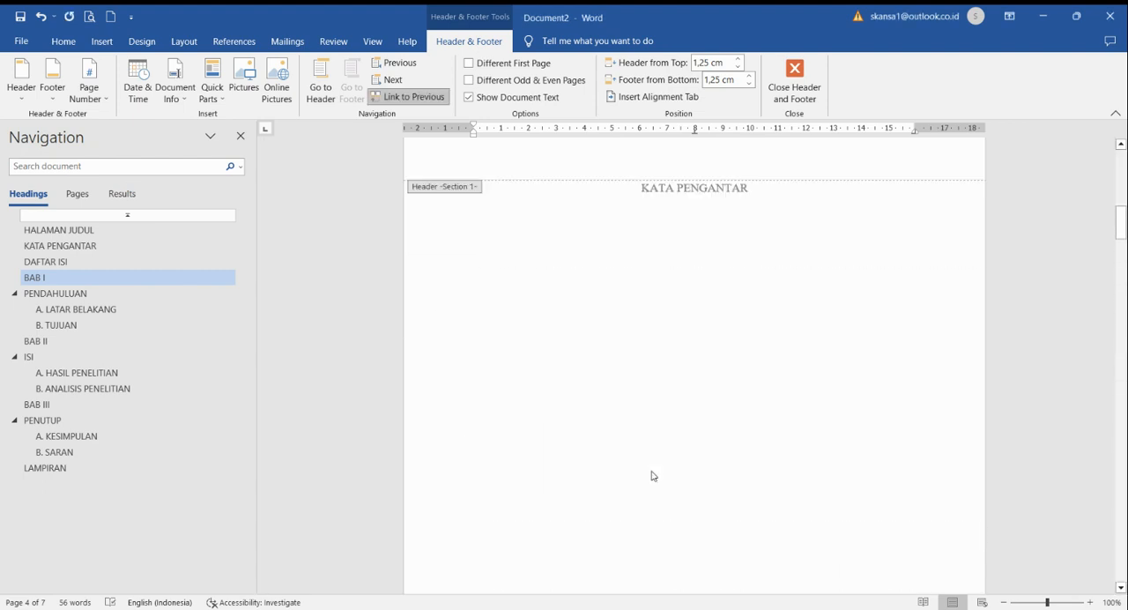
pyautogui.scroll(8, 653, 476)
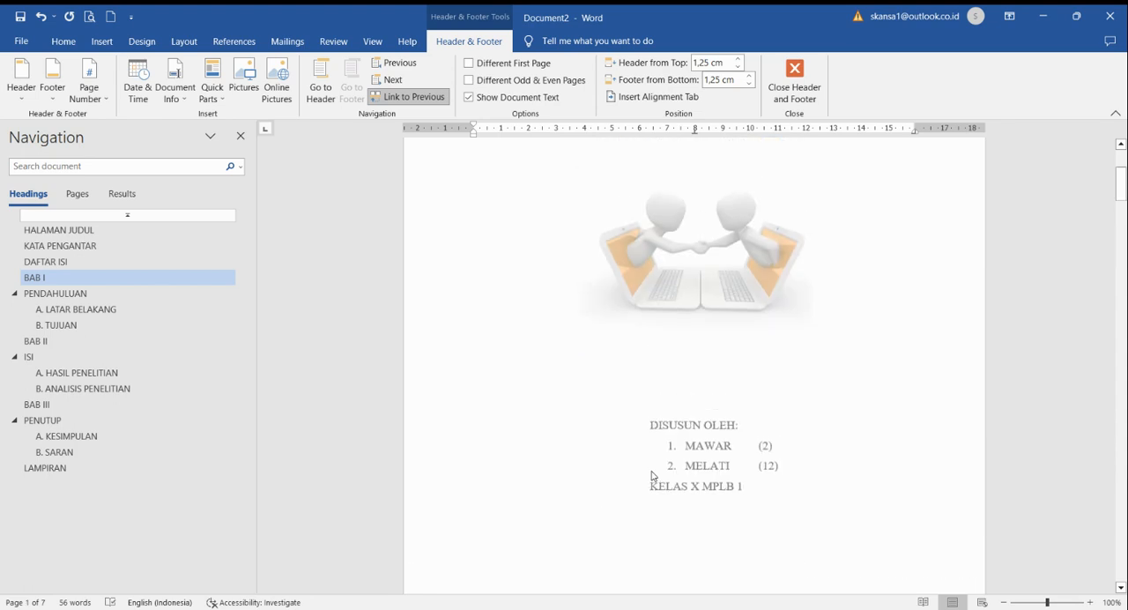
pyautogui.scroll(-3, 523, 466)
pyautogui.doubleClick(587, 362)
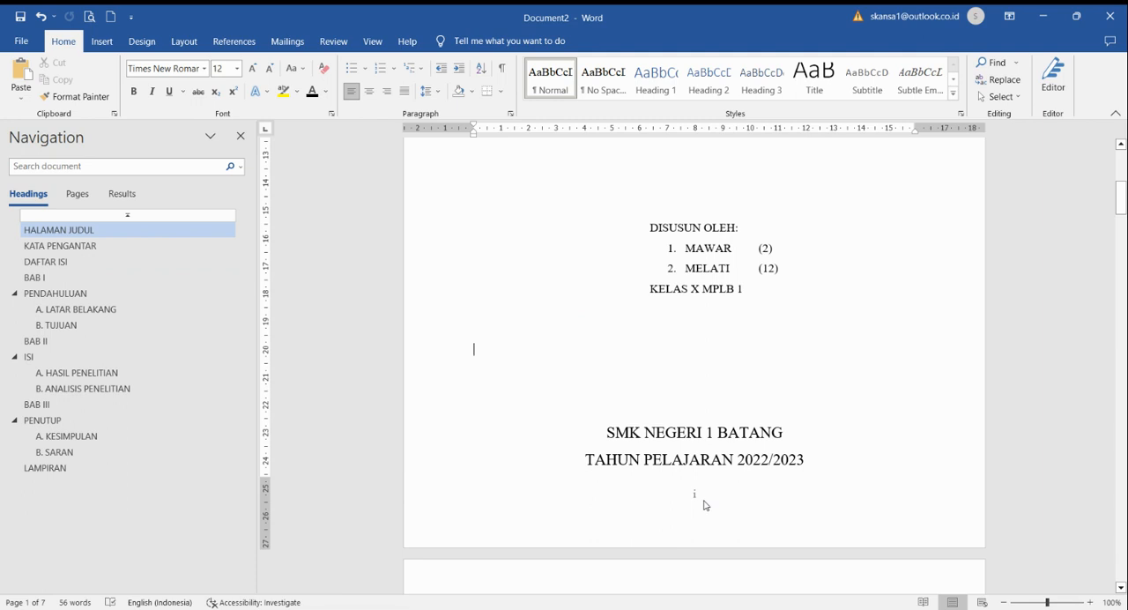
pyautogui.scroll(10, 705, 505)
pyautogui.scroll(-10, 705, 505)
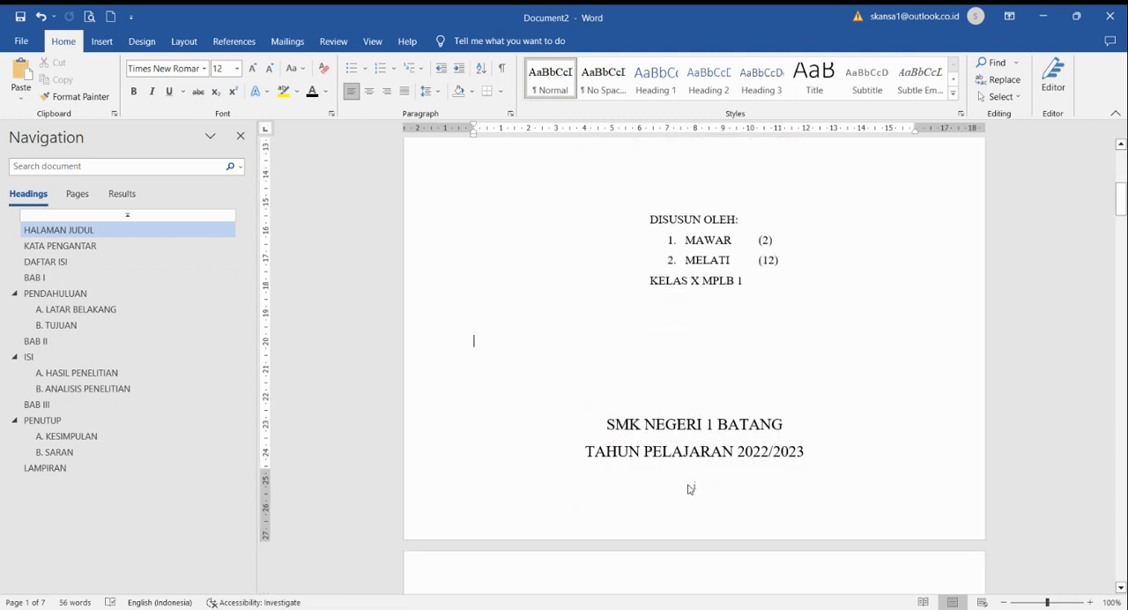
pyautogui.scroll(-1, 687, 486)
pyautogui.doubleClick(696, 446)
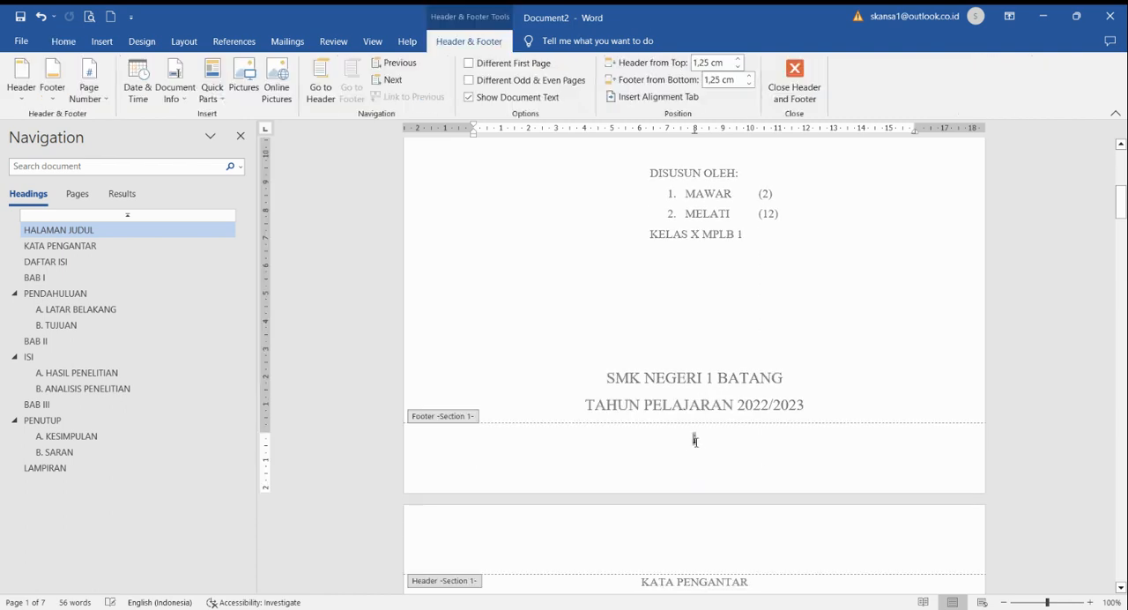
pyautogui.click(519, 69)
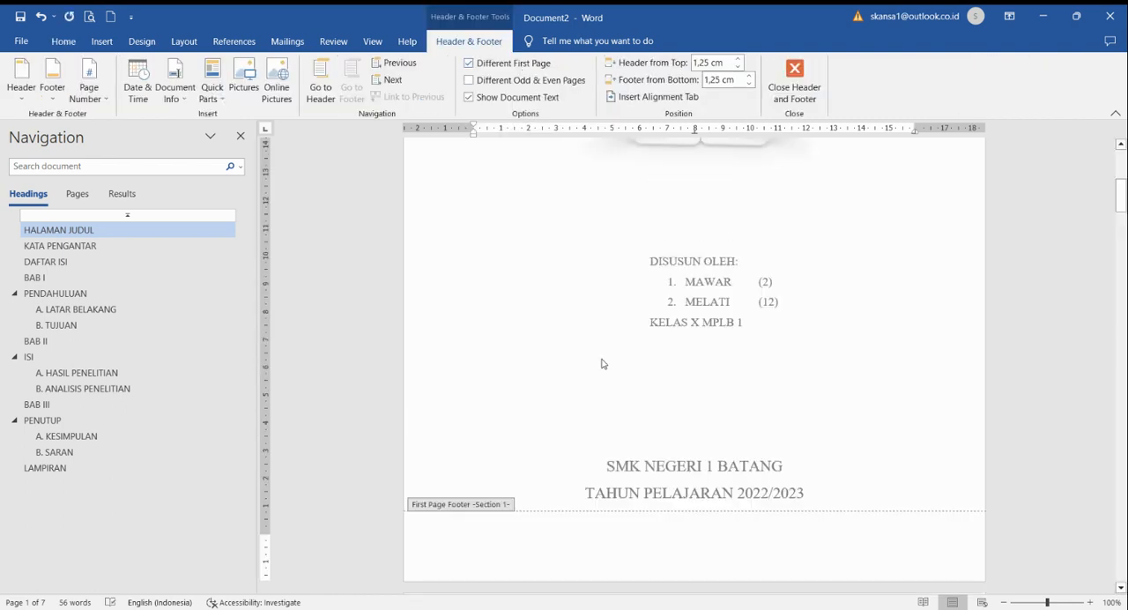
pyautogui.doubleClick(603, 362)
# Step: Add blank lines directly below the "DAFTAR ISI" heading
pyautogui.scroll(-10, 603, 361)
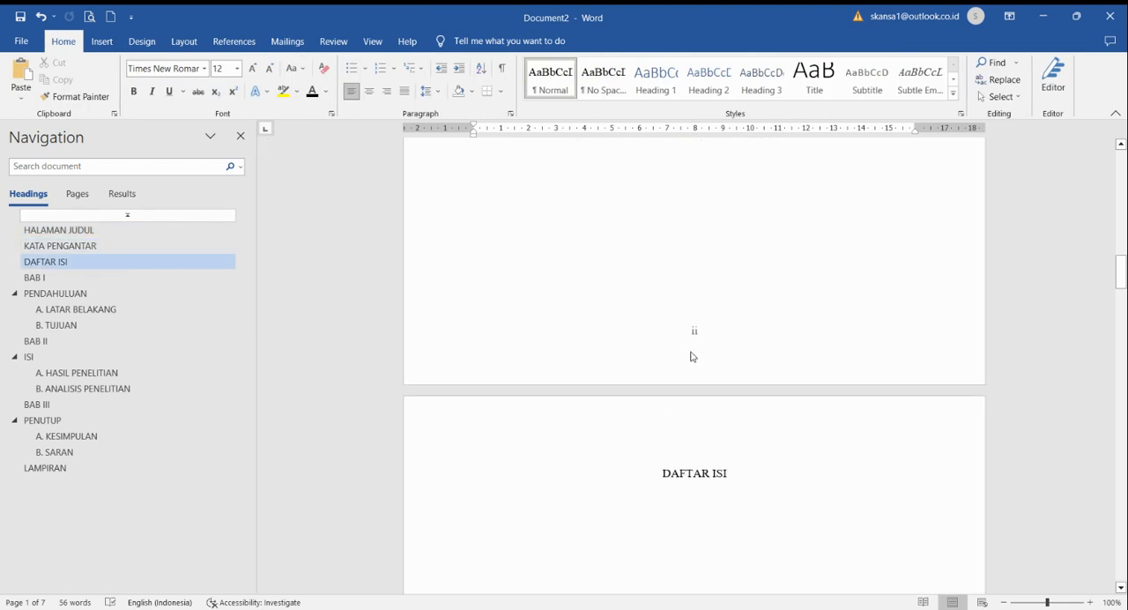
pyautogui.scroll(-6, 690, 341)
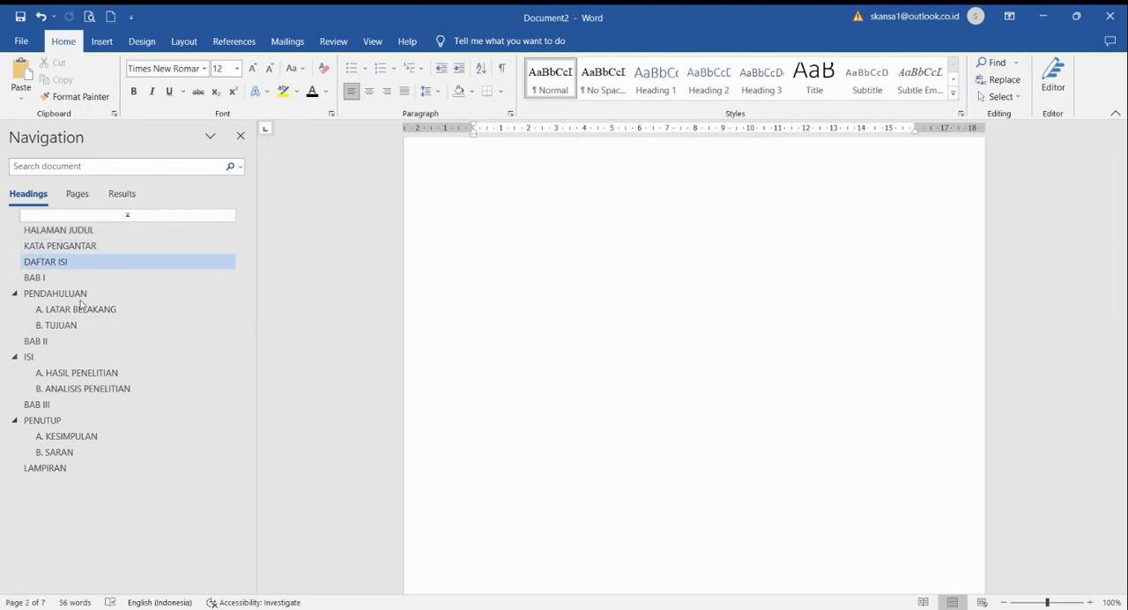
pyautogui.click(77, 261)
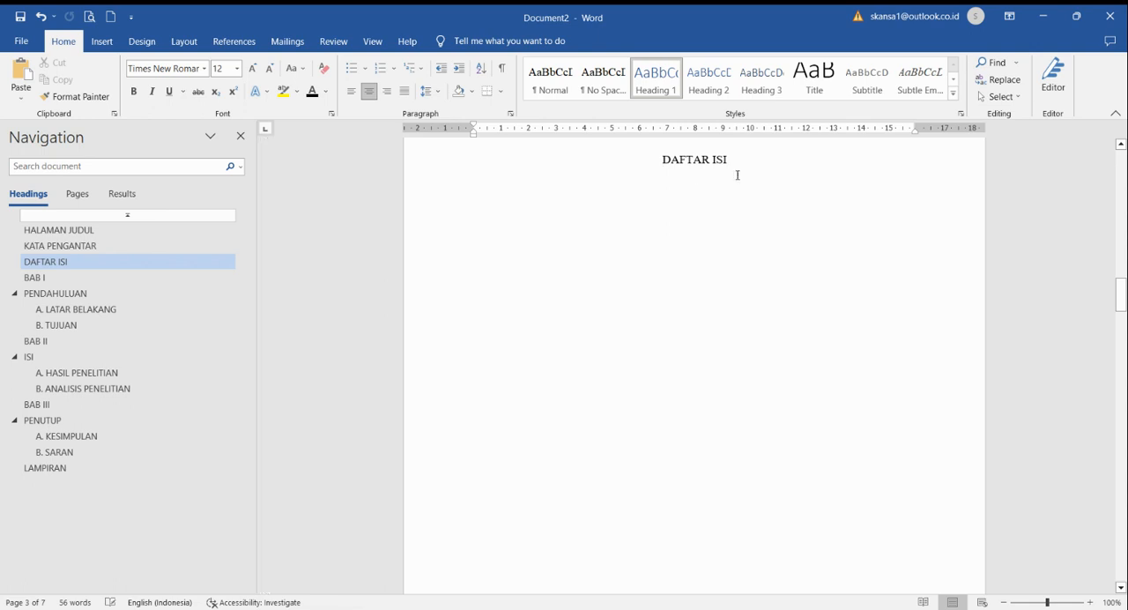
pyautogui.press('Return')
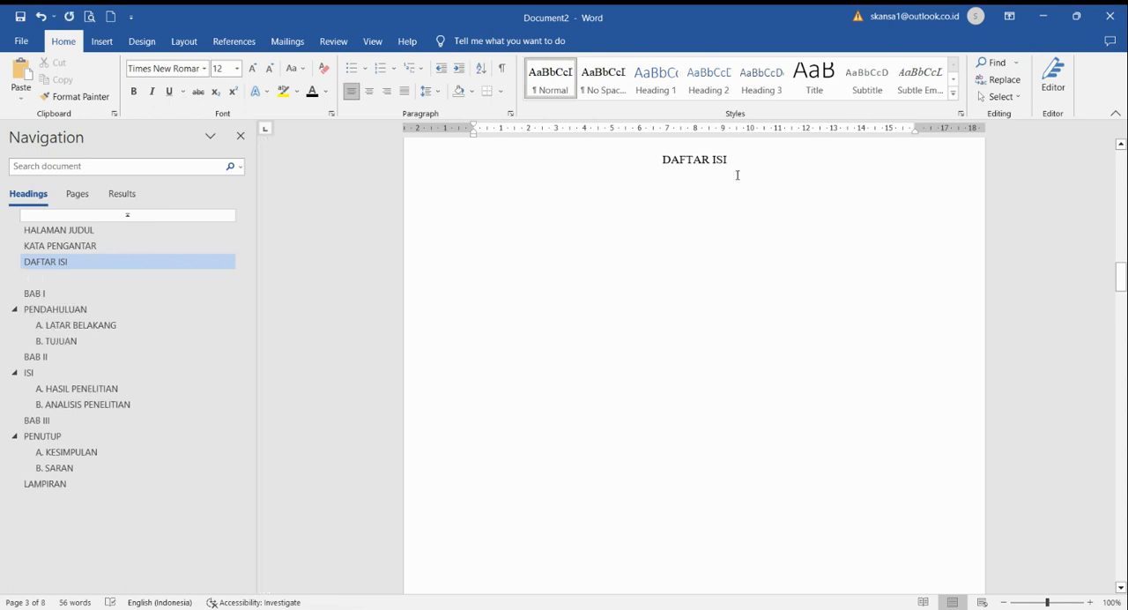
pyautogui.click(738, 175)
pyautogui.press('Return')
pyautogui.press('Return')
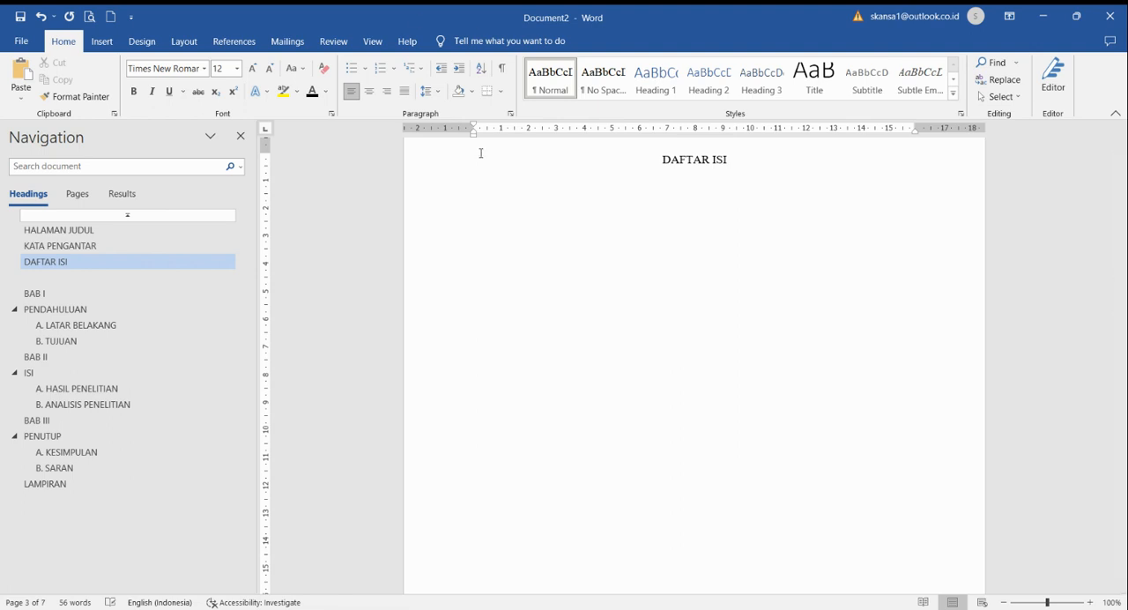
# Step: Insert an Automatic Table 1 table of contents below the "DAFTAR ISI" heading
pyautogui.click(234, 41)
pyautogui.click(46, 100)
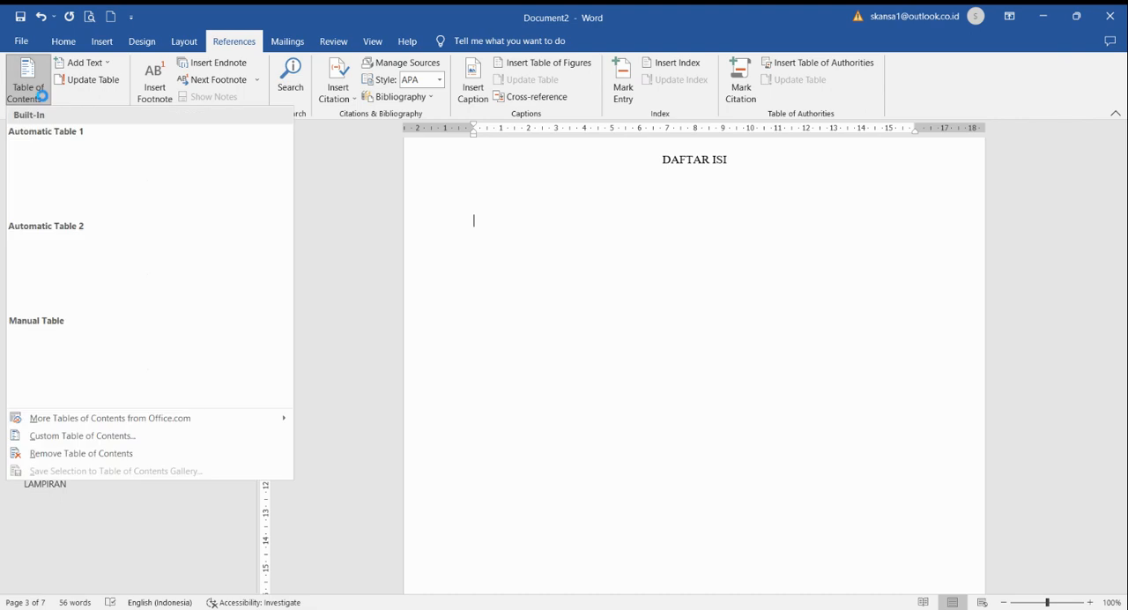
pyautogui.click(79, 182)
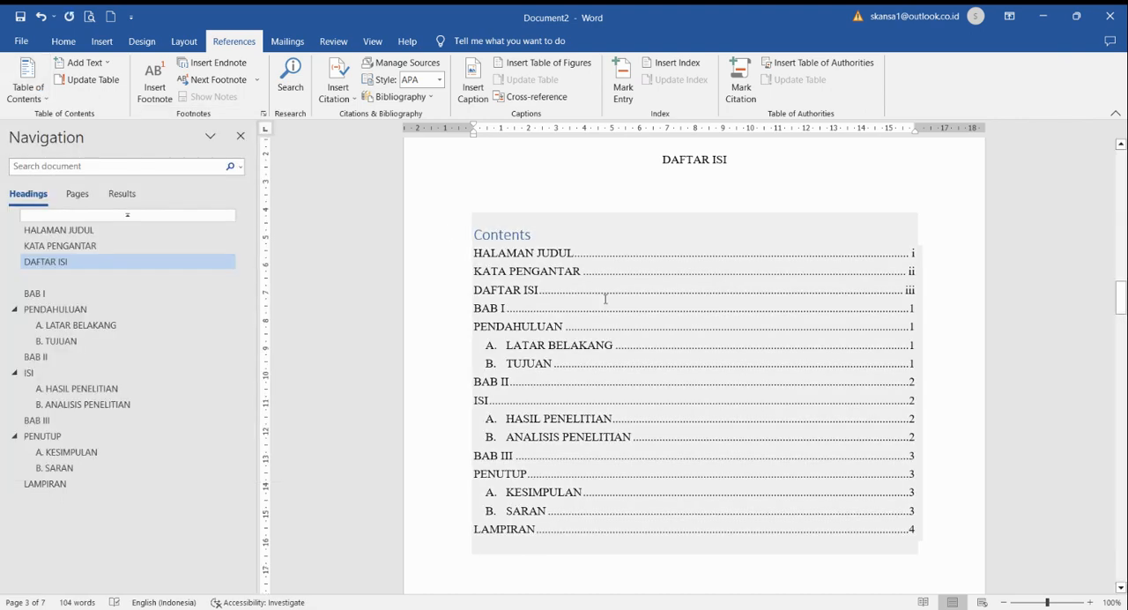
# Step: Hide the "Contents" title of the table of contents by setting its font color to white
pyautogui.scroll(-2, 736, 261)
pyautogui.scroll(2, 630, 346)
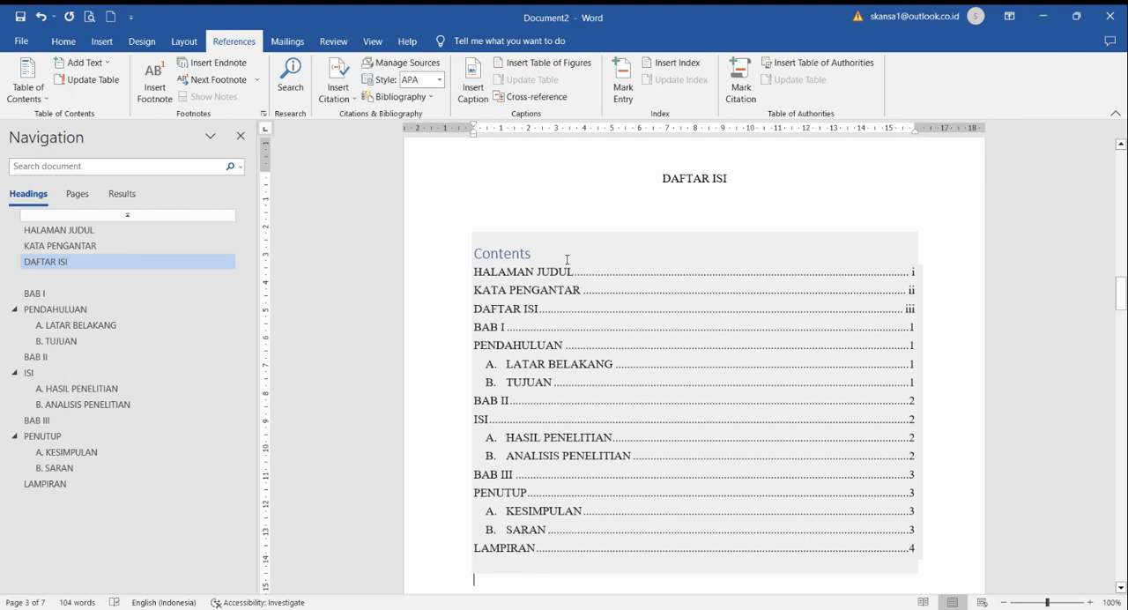
pyautogui.moveTo(537, 253); pyautogui.dragTo(462, 249)
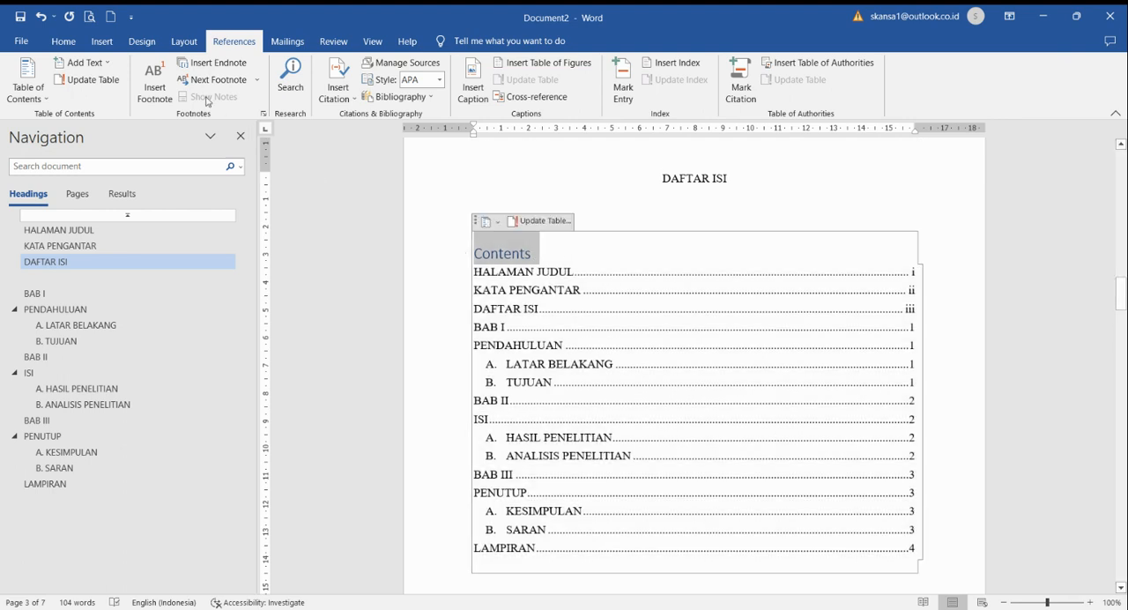
pyautogui.click(76, 44)
pyautogui.click(325, 92)
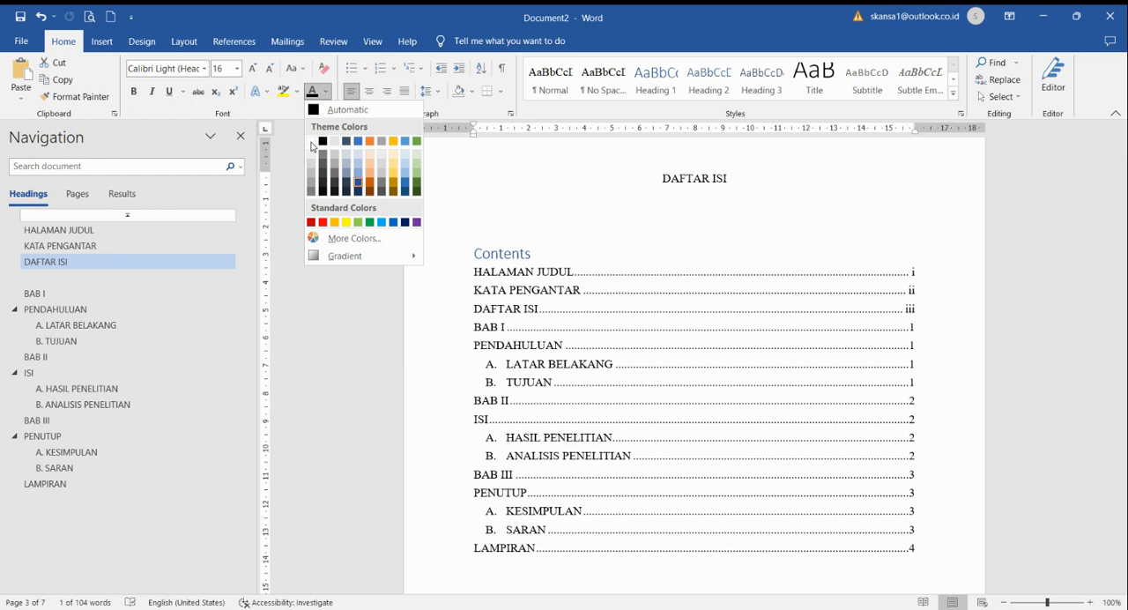
pyautogui.click(311, 143)
pyautogui.click(594, 255)
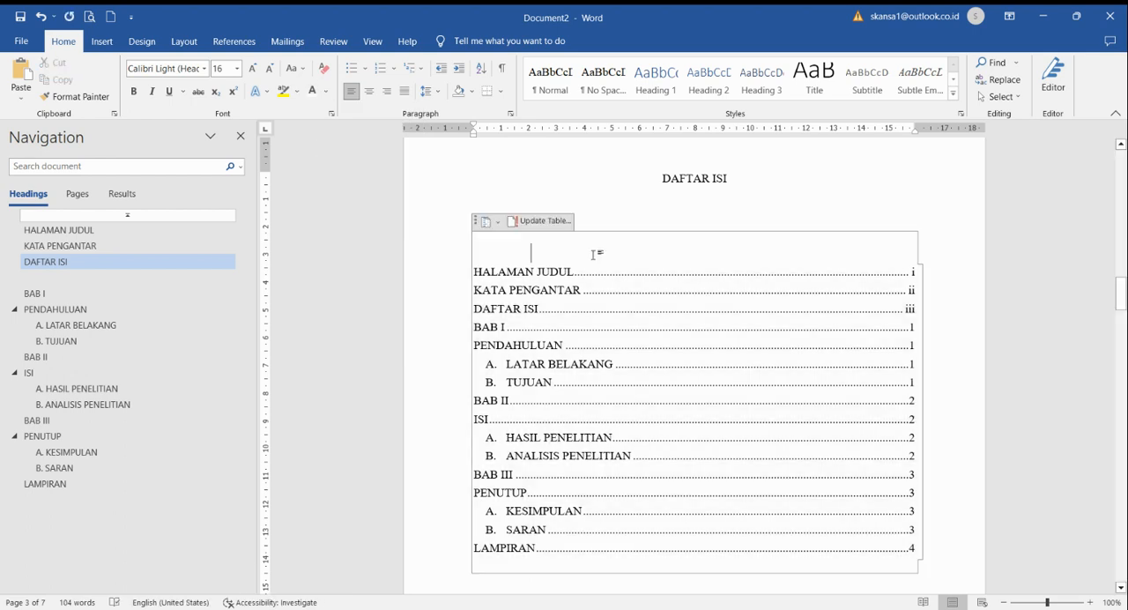
# Step: View the update options for the table of contents and cancel without updating it
pyautogui.click(541, 222)
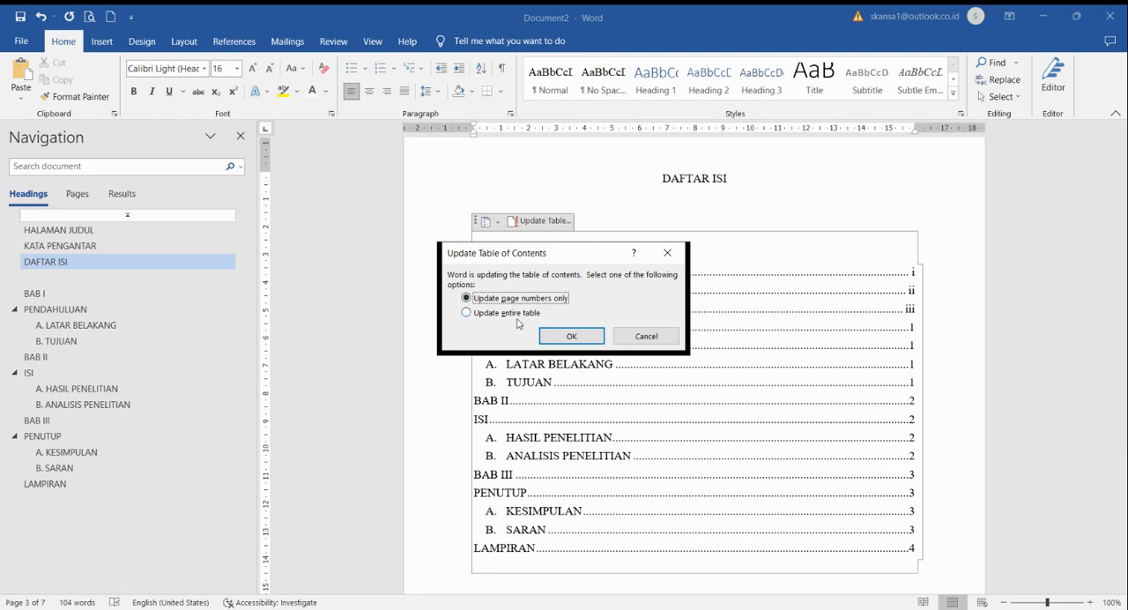
pyautogui.click(647, 338)
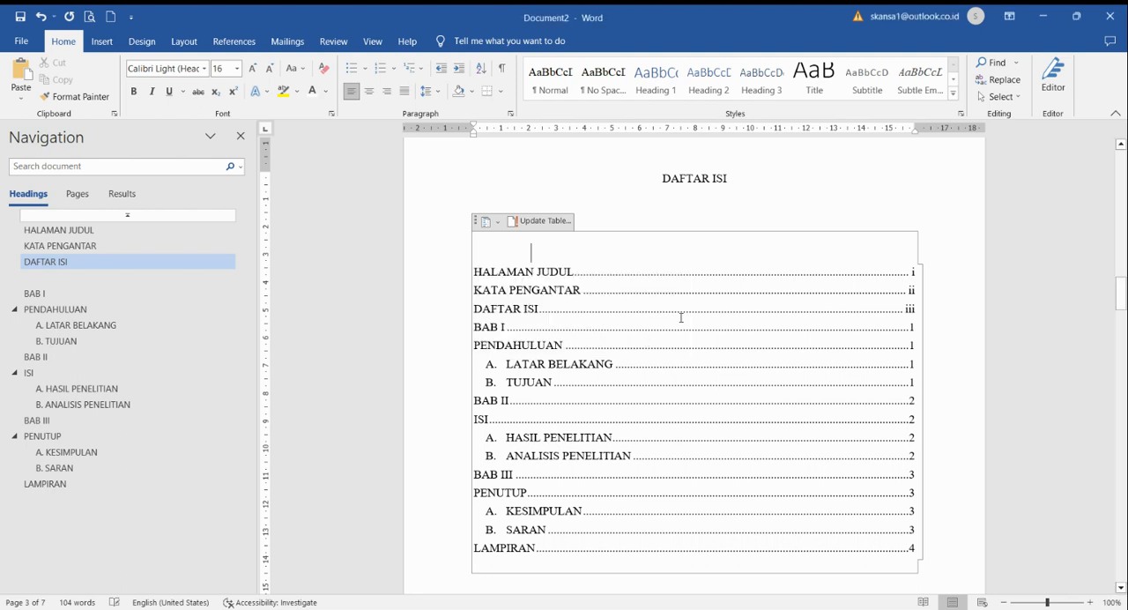
# Step: Apply the Normal style to the empty Heading 1 paragraph between "DAFTAR ISI" and "BAB I"
pyautogui.scroll(-1, 715, 322)
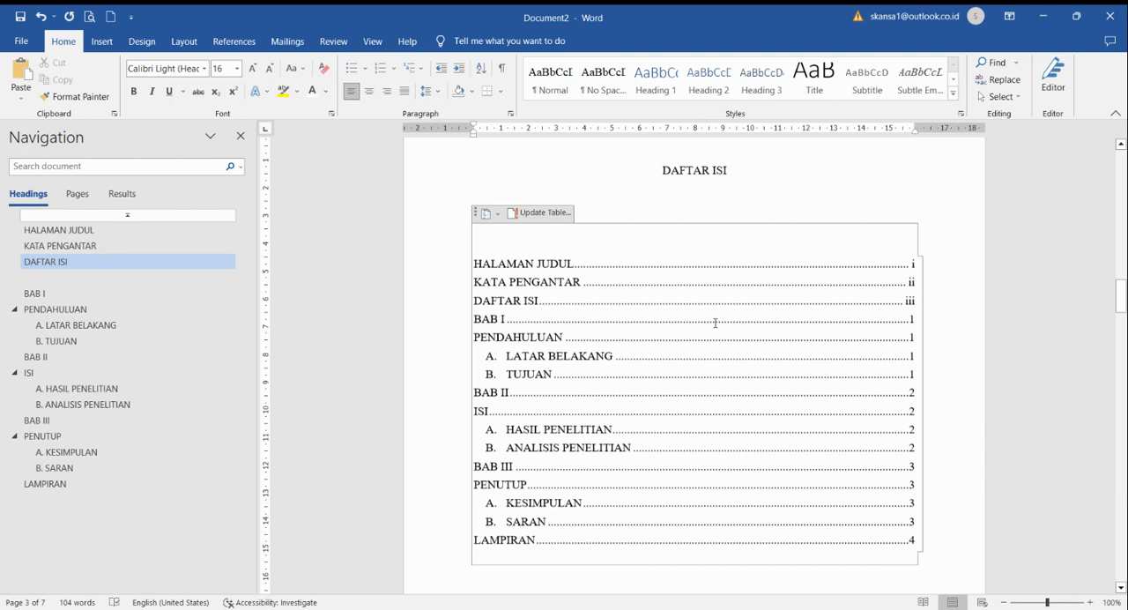
pyautogui.click(53, 281)
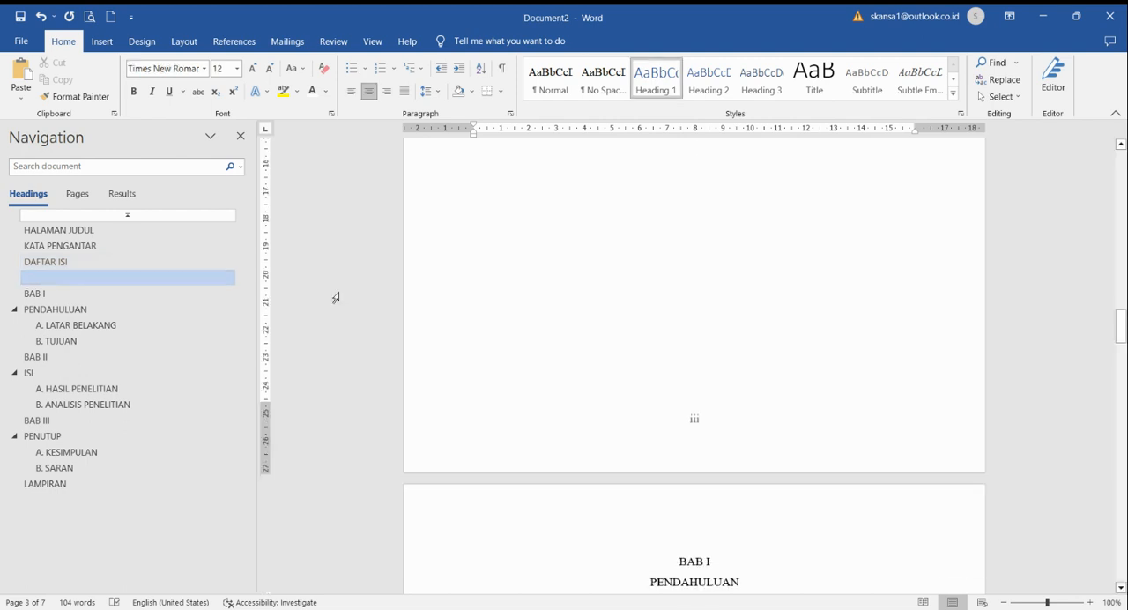
pyautogui.scroll(2, 663, 288)
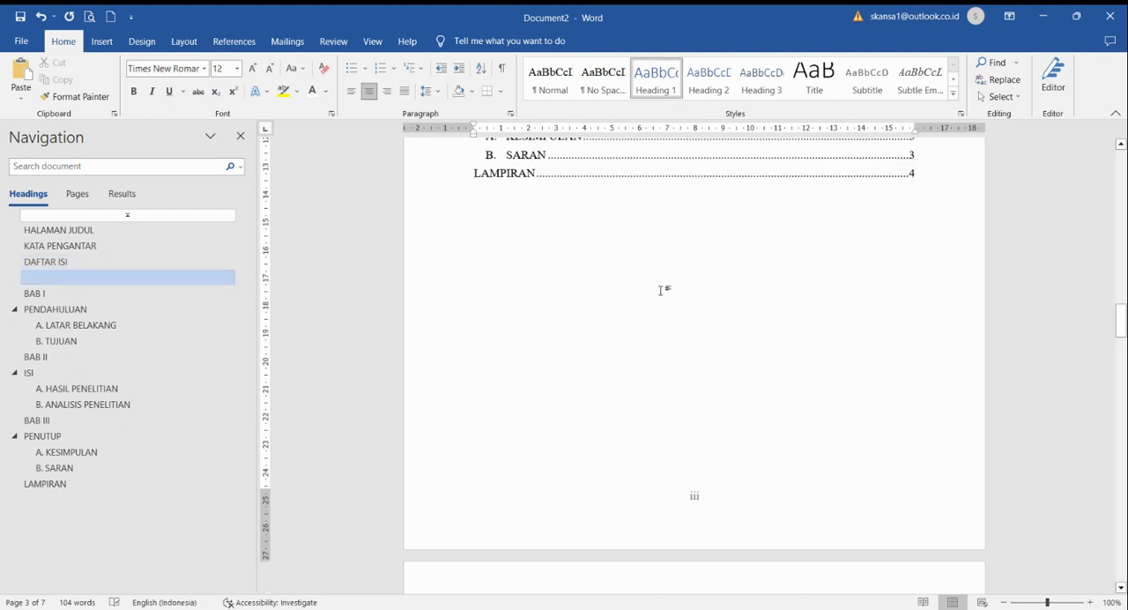
pyautogui.click(551, 80)
# Step: Increase the line spacing of all table of contents entries, from "HALAMAN JUDUL" to "LAMPIRAN"
pyautogui.click(102, 263)
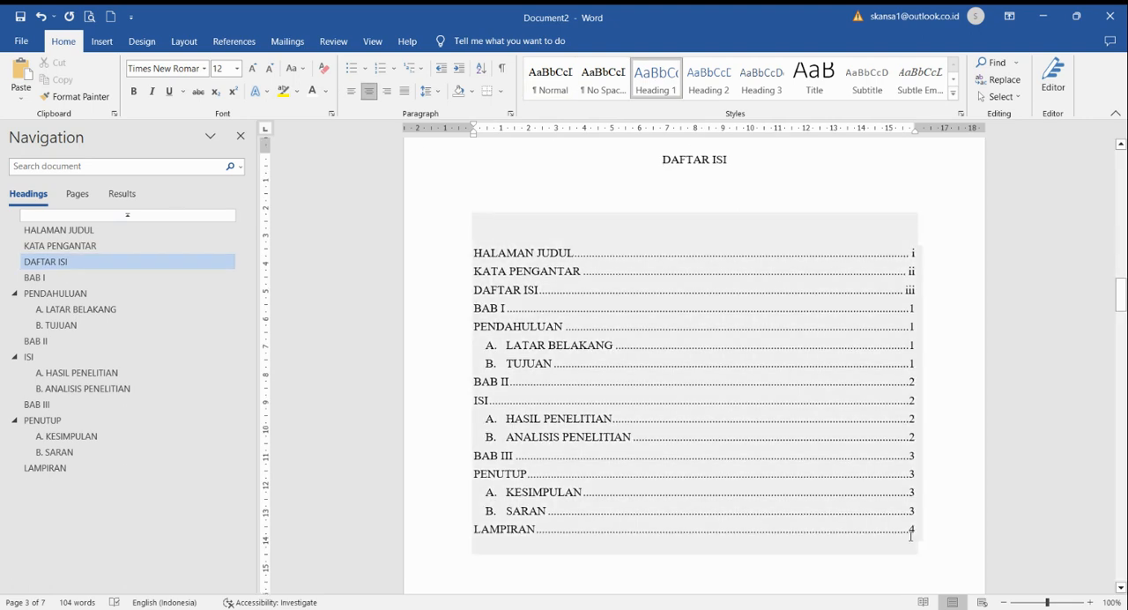
pyautogui.moveTo(920, 533); pyautogui.dragTo(475, 253)
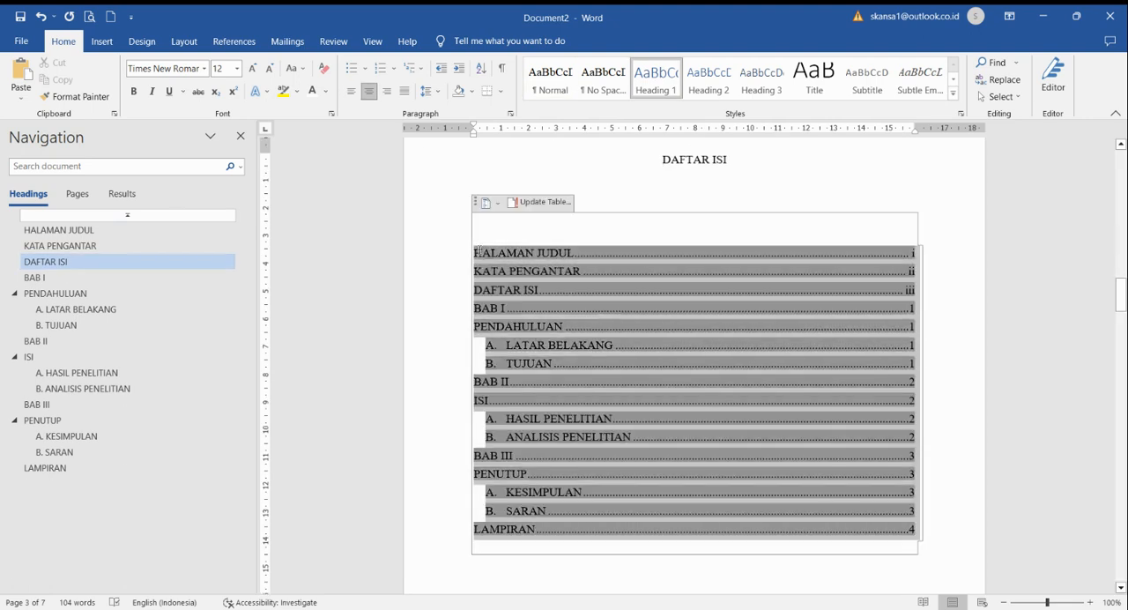
pyautogui.click(431, 91)
pyautogui.click(446, 134)
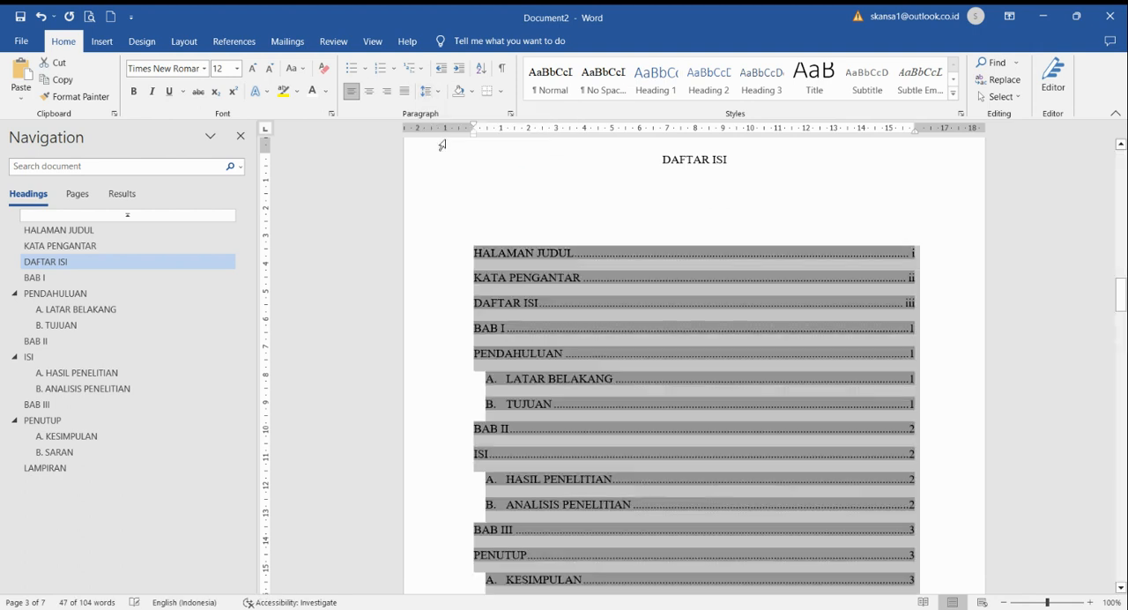
# Step: Remove one blank line between the "DAFTAR ISI" heading and the table of contents
pyautogui.click(651, 207)
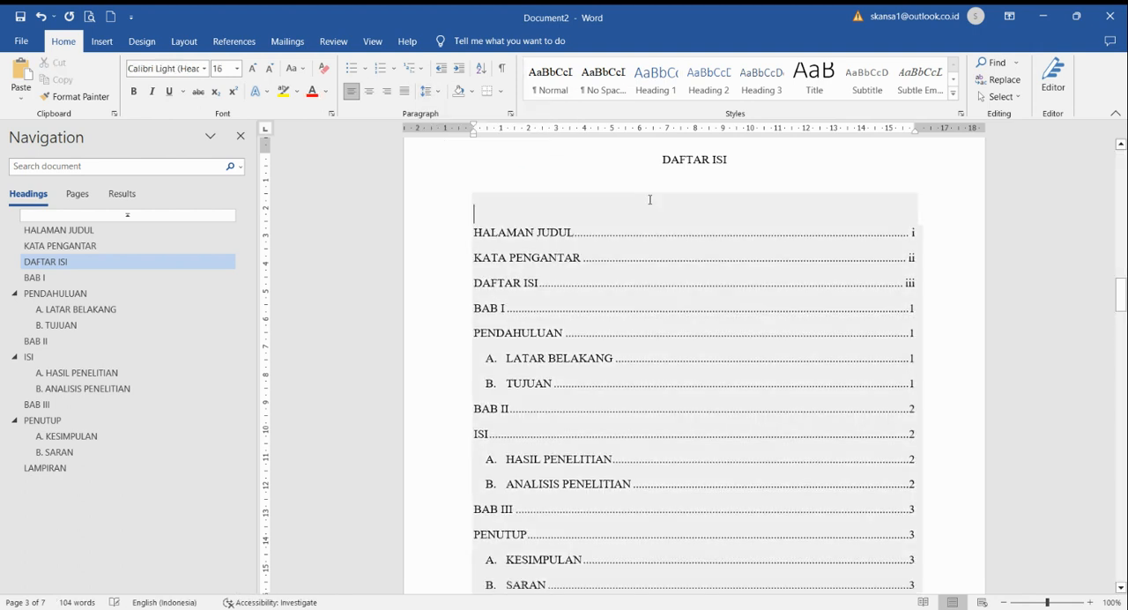
pyautogui.scroll(-2, 650, 200)
pyautogui.scroll(-2, 651, 200)
pyautogui.scroll(4, 653, 200)
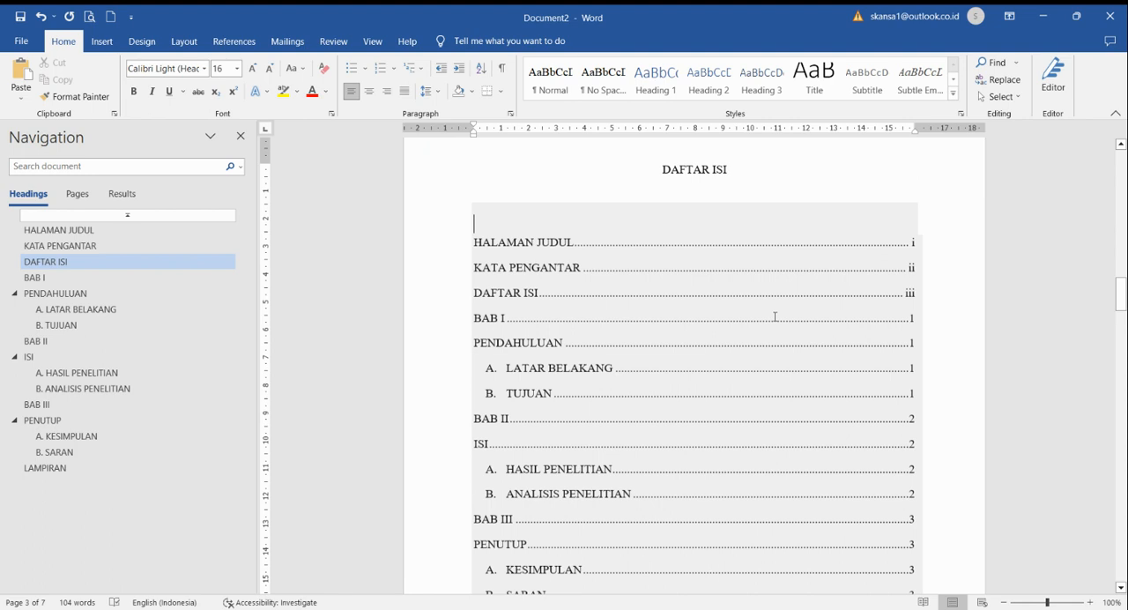
pyautogui.scroll(-1, 509, 528)
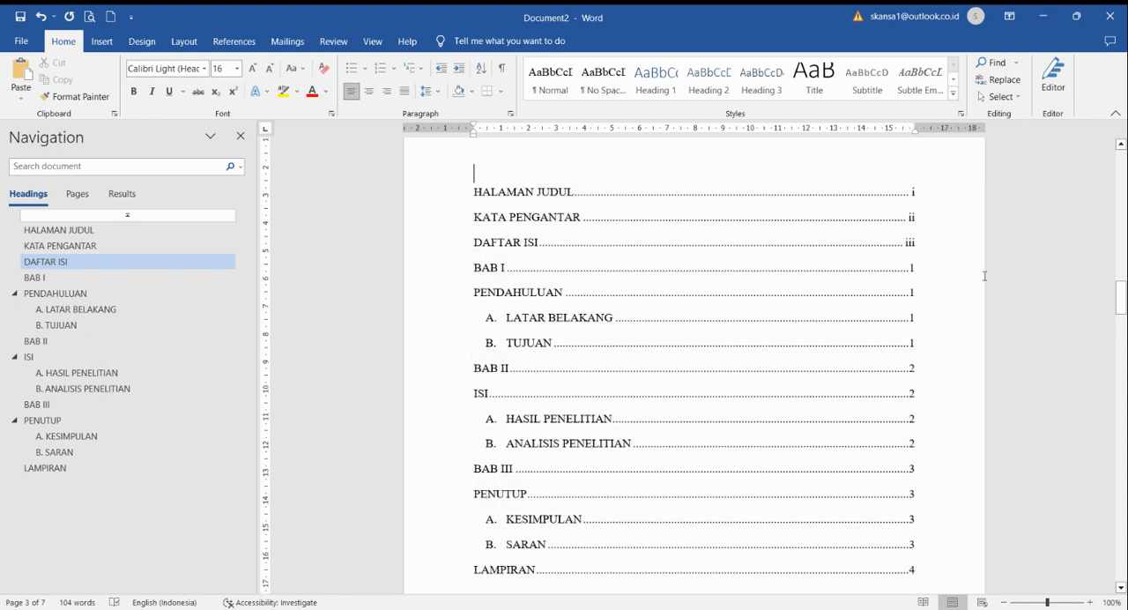
pyautogui.click(915, 267)
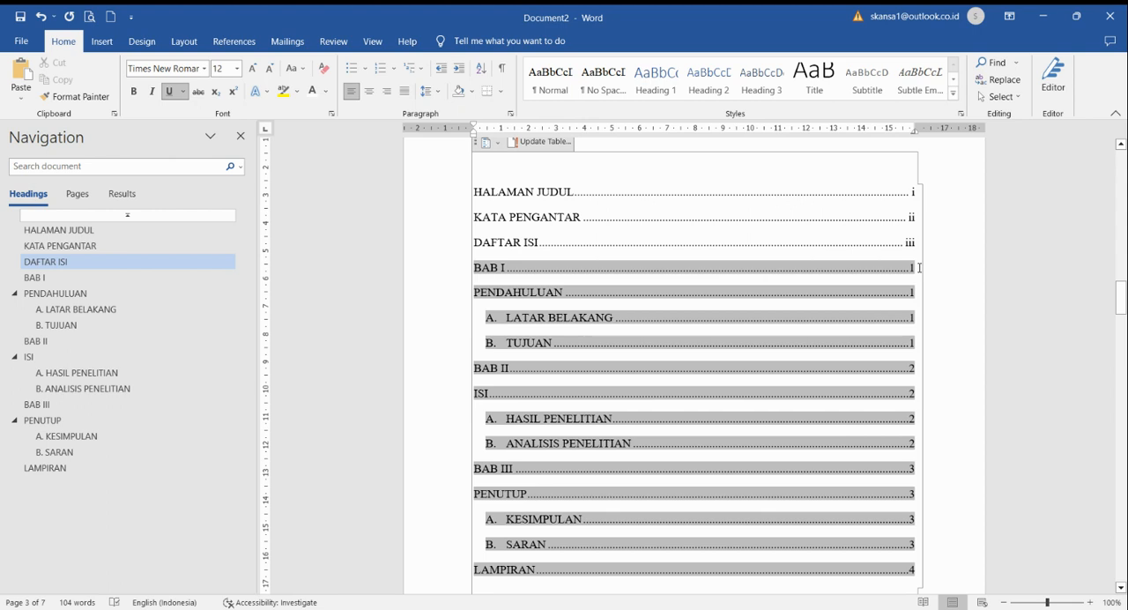
pyautogui.moveTo(919, 268); pyautogui.dragTo(839, 258)
pyautogui.click(962, 392)
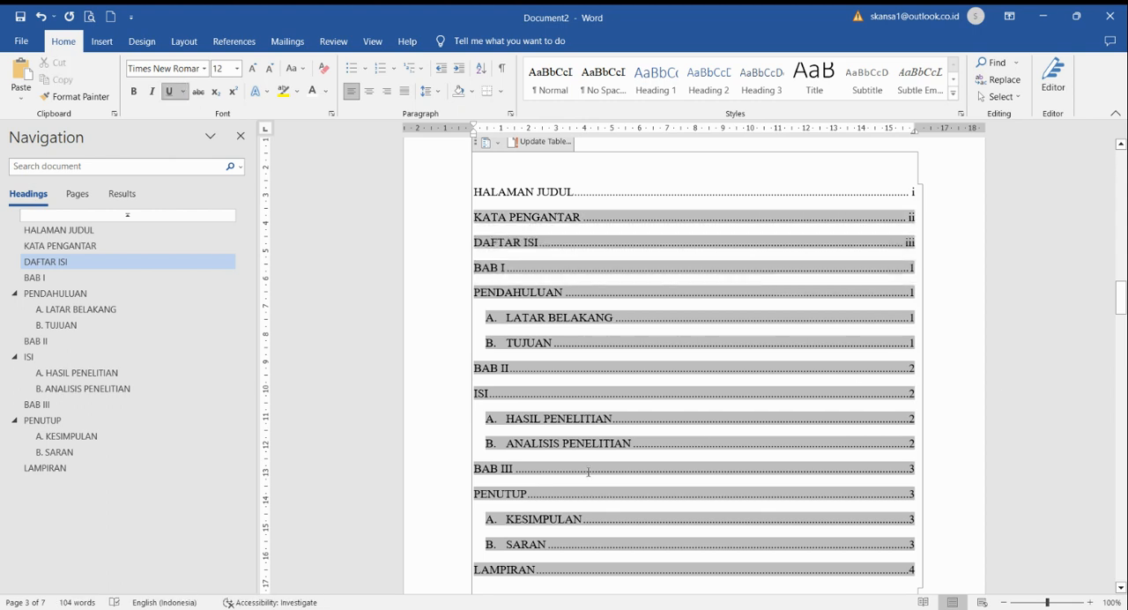
pyautogui.scroll(-3, 588, 472)
pyautogui.click(653, 454)
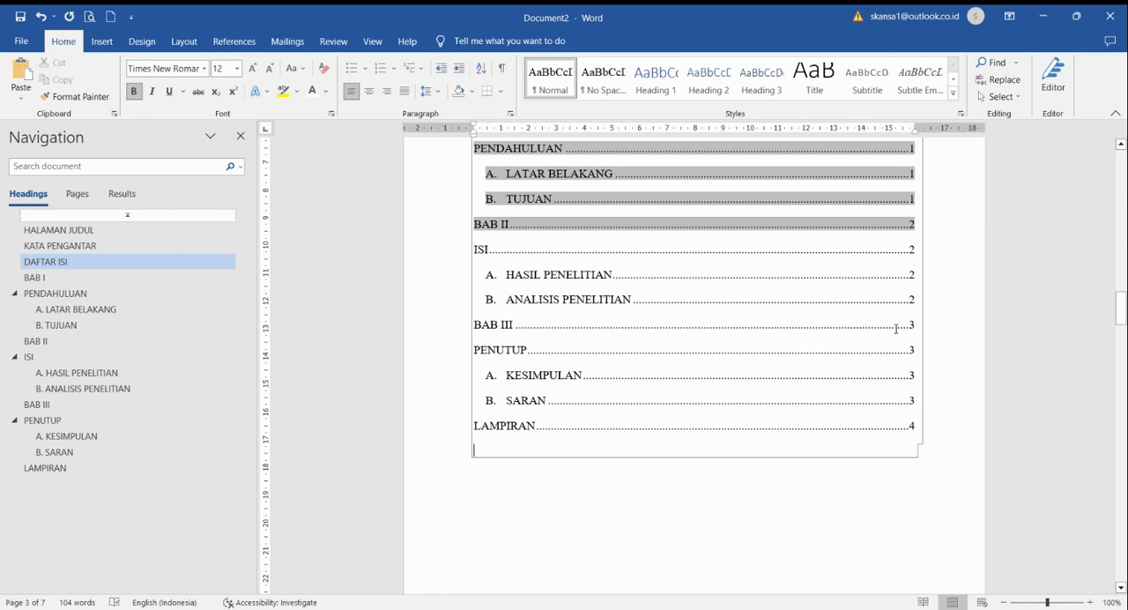
pyautogui.moveTo(920, 326); pyautogui.dragTo(660, 311)
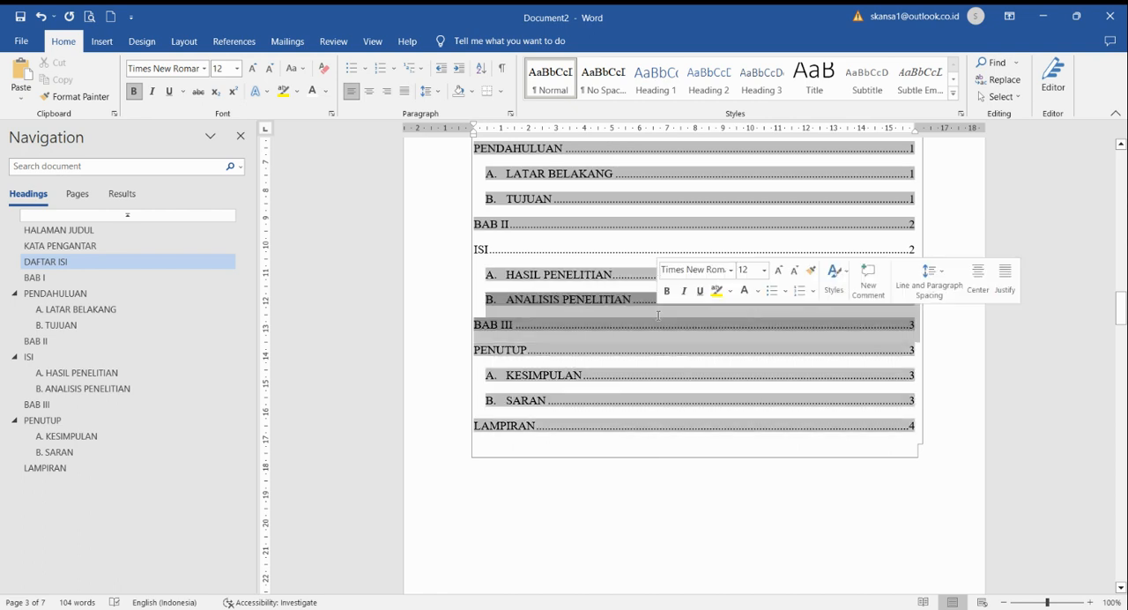
pyautogui.click(666, 506)
pyautogui.click(919, 325)
pyautogui.moveTo(920, 326); pyautogui.dragTo(912, 329)
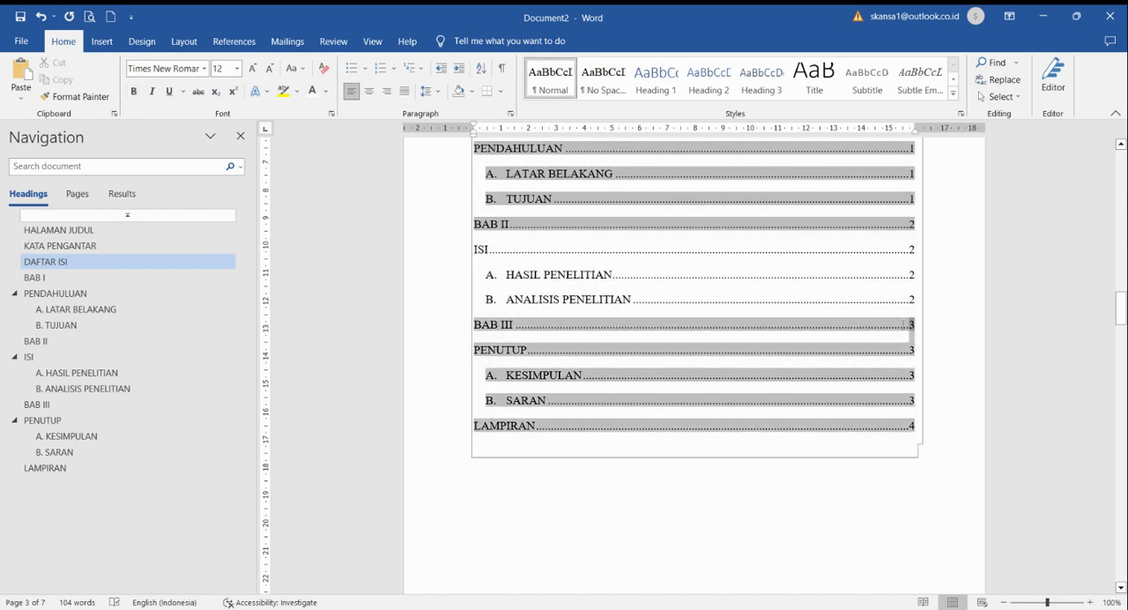
pyautogui.click(796, 495)
pyautogui.click(772, 536)
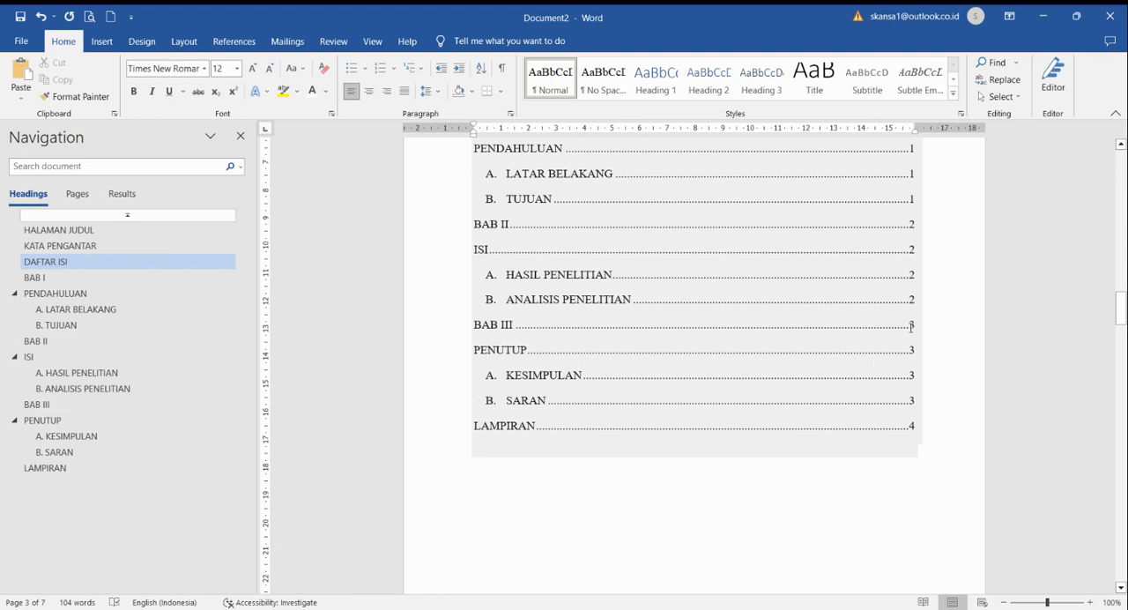
pyautogui.moveTo(921, 323); pyautogui.dragTo(723, 318)
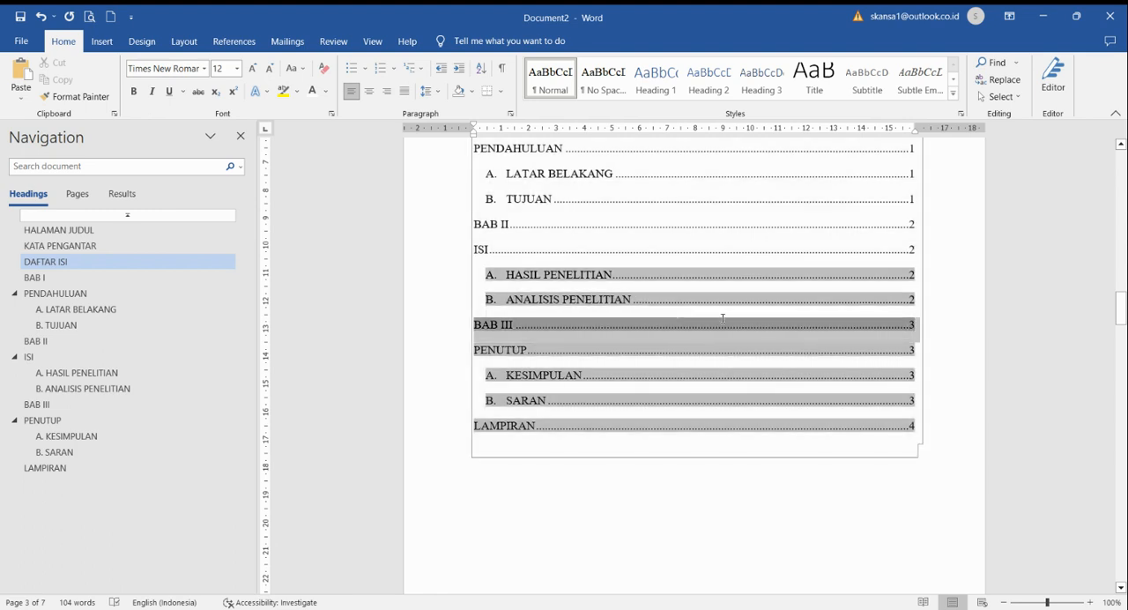
pyautogui.click(739, 486)
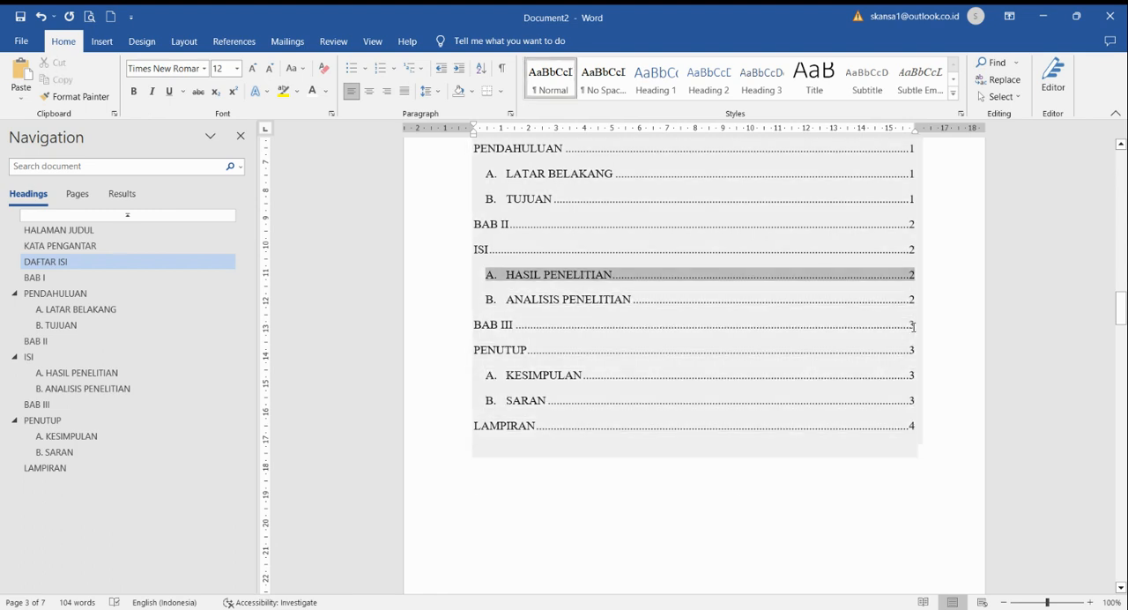
# Step: Remove the dot leader and page number after "BAB I" in the table of contents and join the entries as "BAB I PENDAHULUAN"
pyautogui.scroll(3, 842, 493)
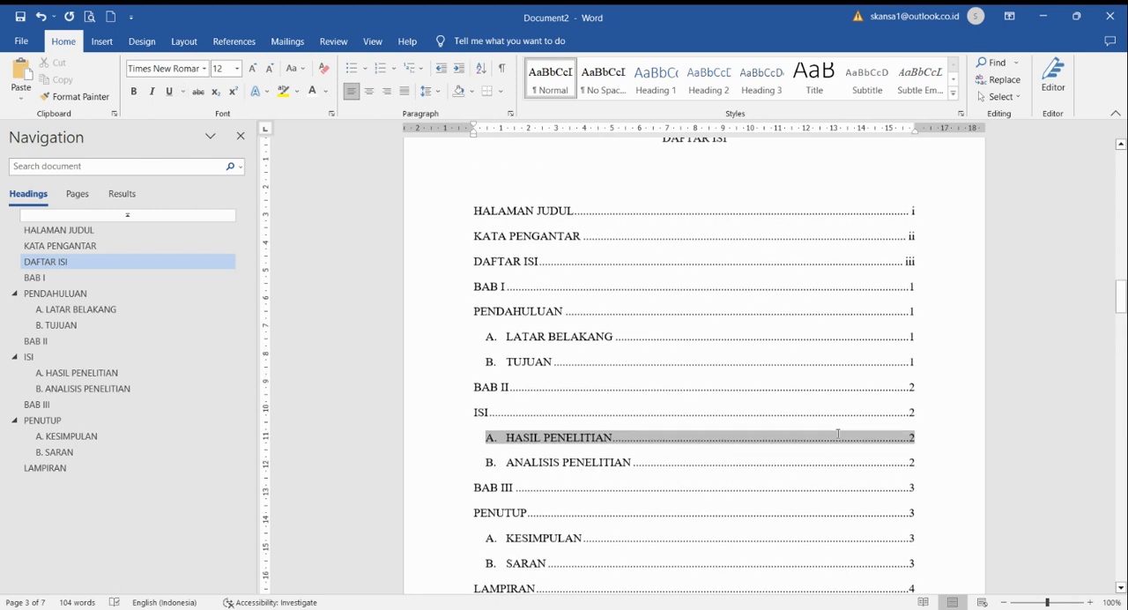
pyautogui.click(837, 434)
pyautogui.click(899, 306)
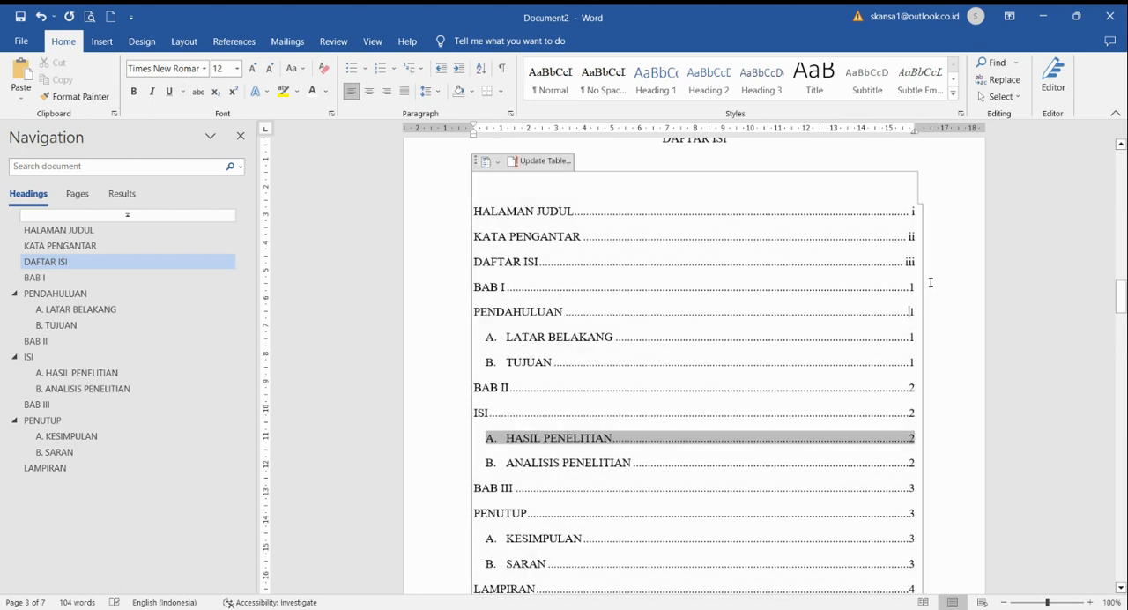
pyautogui.moveTo(918, 285); pyautogui.dragTo(888, 288)
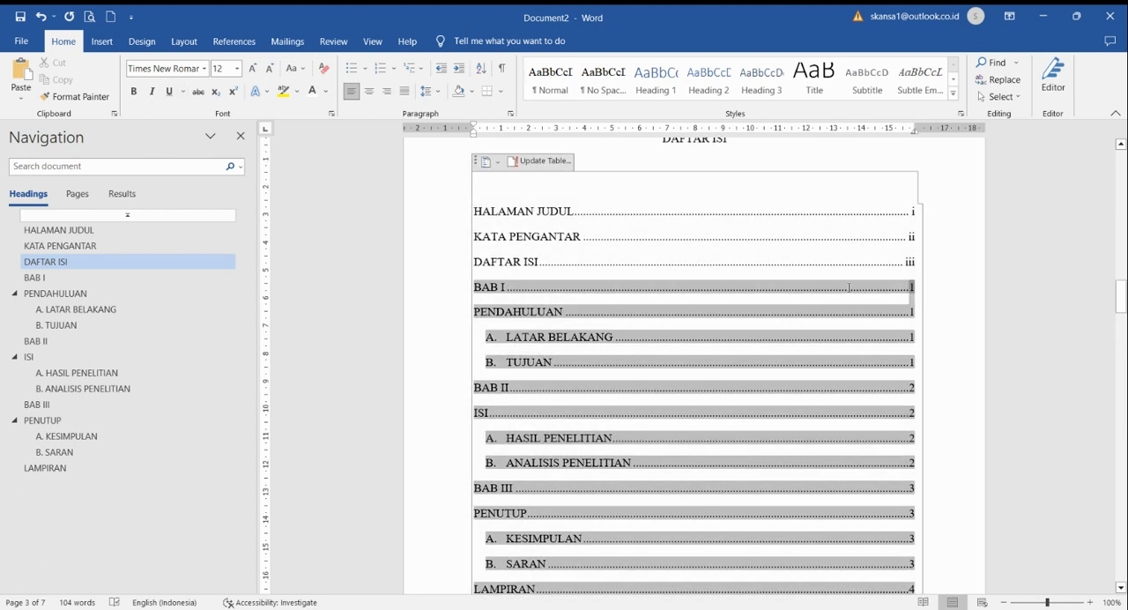
pyautogui.moveTo(769, 286); pyautogui.dragTo(690, 286)
pyautogui.press('Delete')
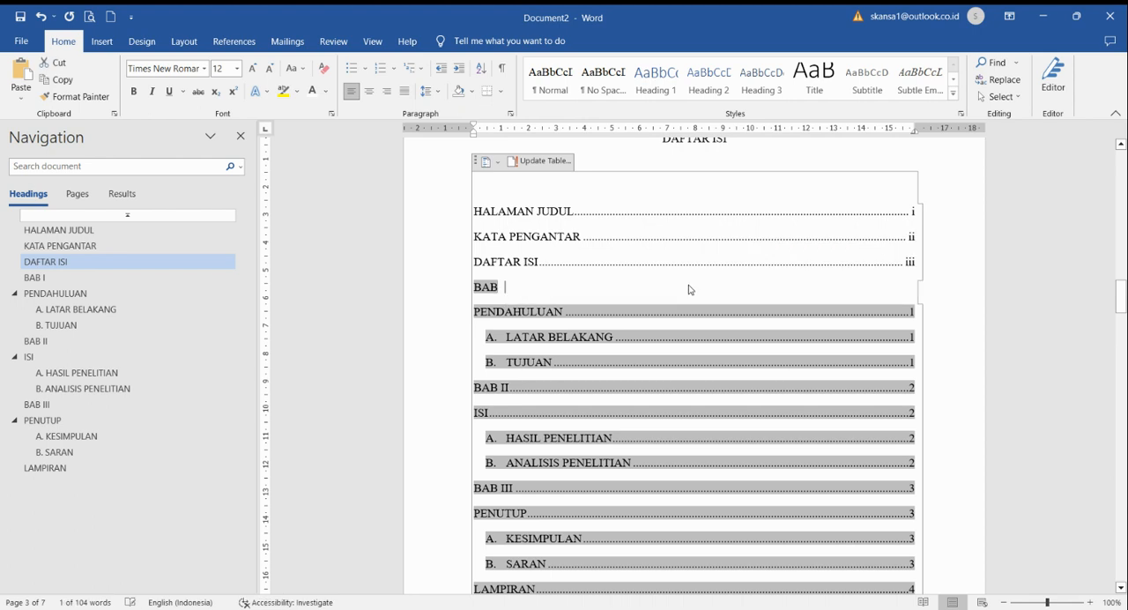
pyautogui.write('i')
pyautogui.press('BackSpace')
pyautogui.write('I')
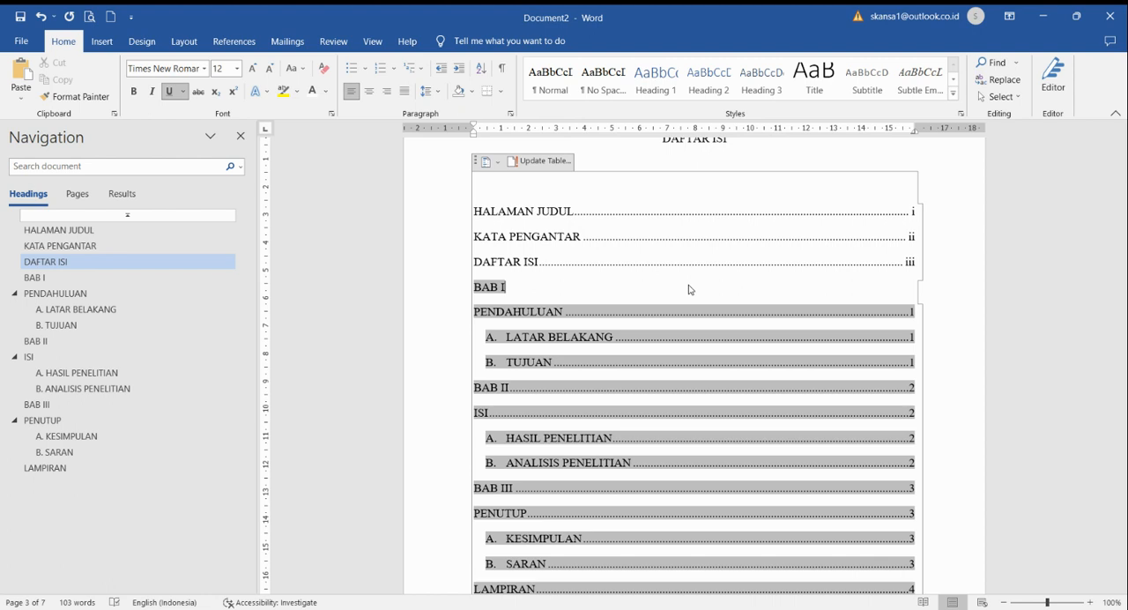
pyautogui.press('Delete')
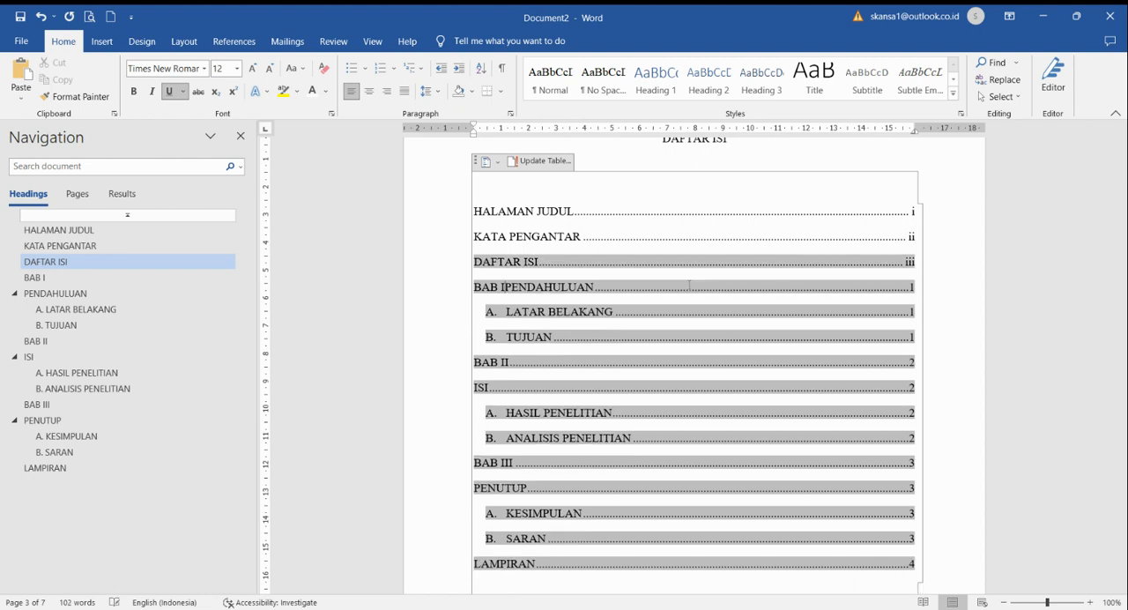
pyautogui.hotkey('shift', 'Left')
pyautogui.hotkey('ctrl', 'u')
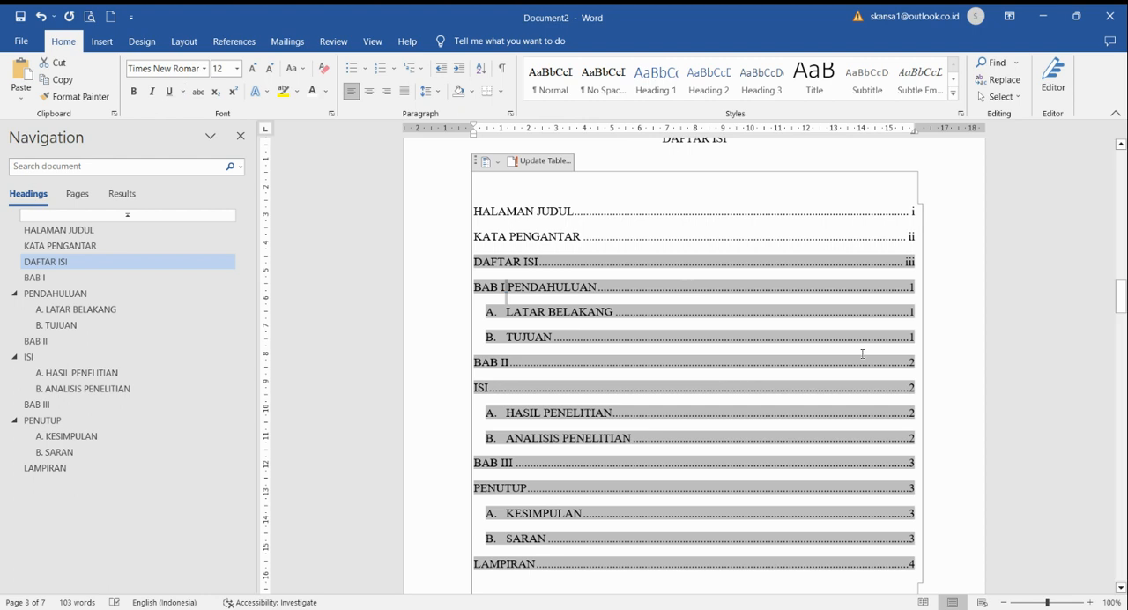
# Step: Remove the dot leader and page number after "BAB II" and join it with the entry below as "BAB II ISI"
pyautogui.click(917, 365)
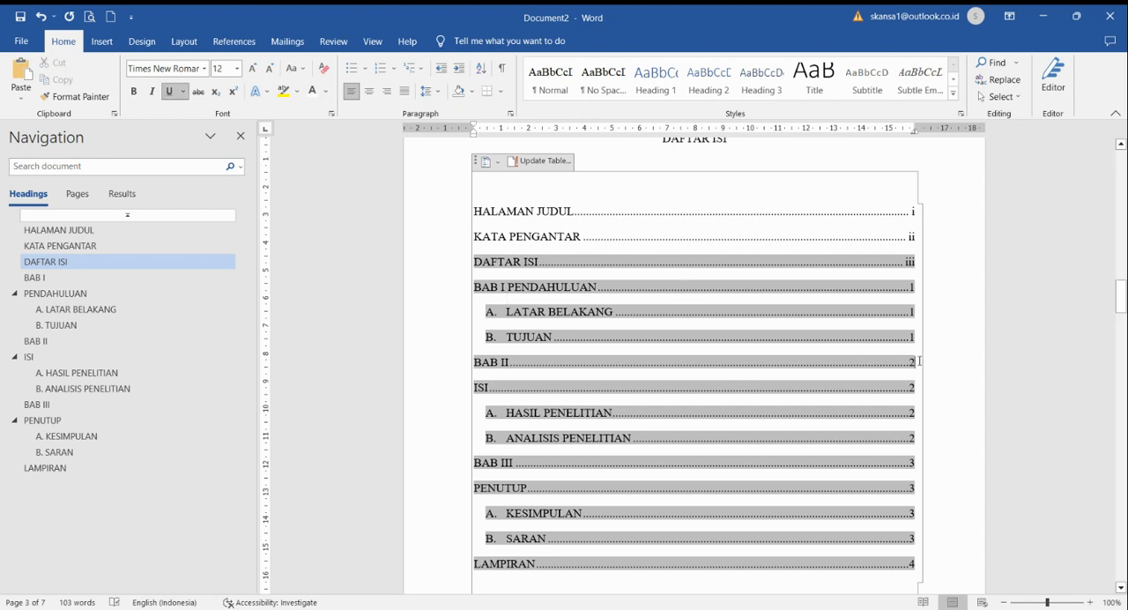
pyautogui.moveTo(920, 362); pyautogui.dragTo(865, 355)
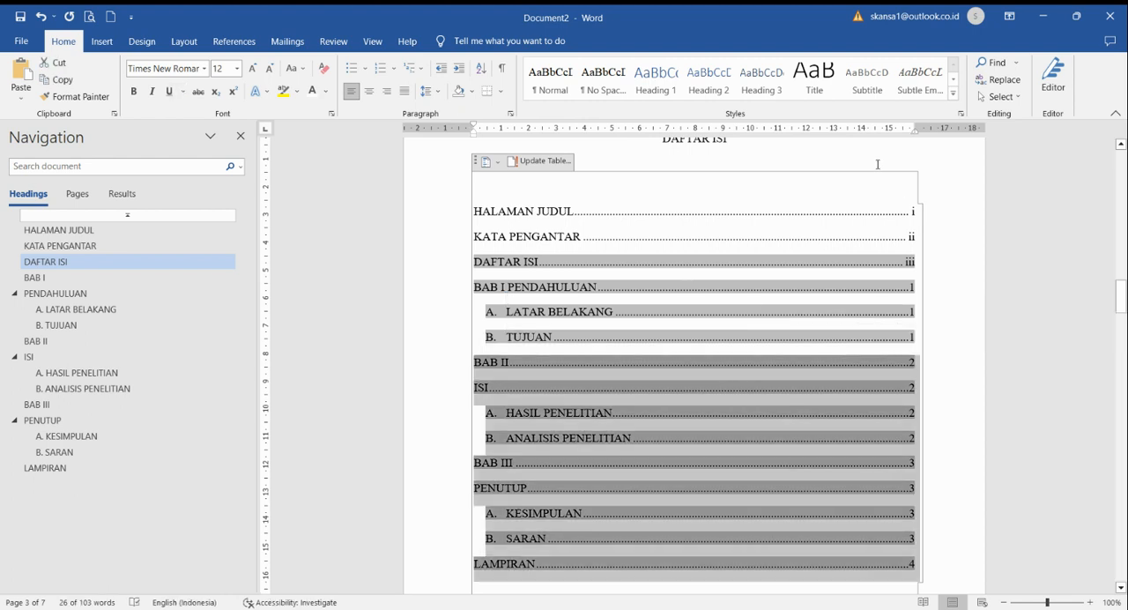
pyautogui.click(878, 164)
pyautogui.click(917, 362)
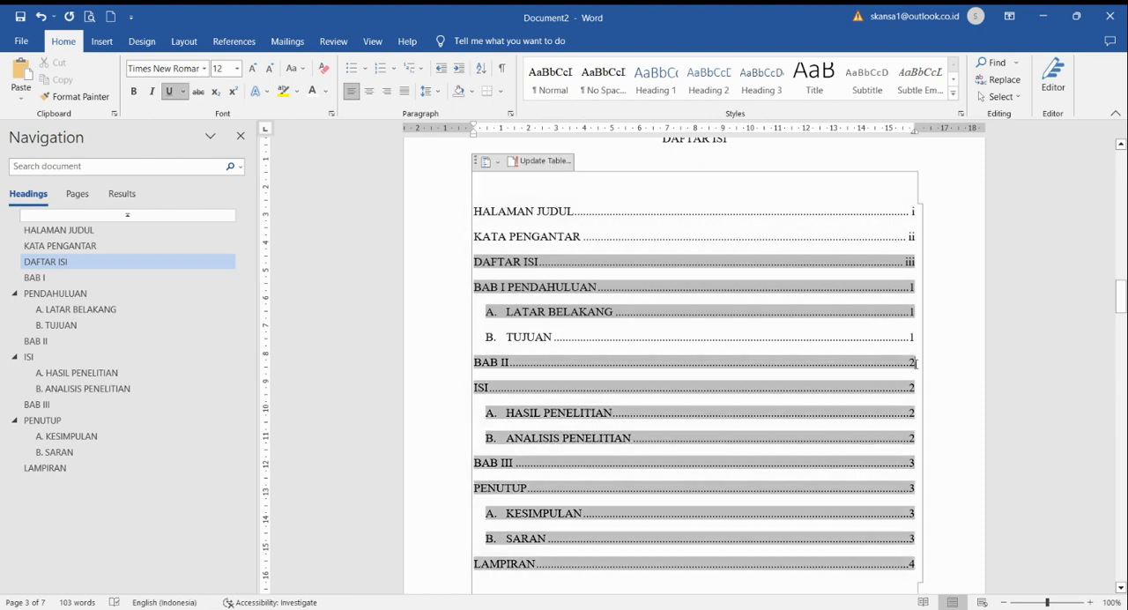
pyautogui.moveTo(918, 363); pyautogui.dragTo(867, 358)
pyautogui.moveTo(736, 355); pyautogui.dragTo(651, 366)
pyautogui.press('Delete')
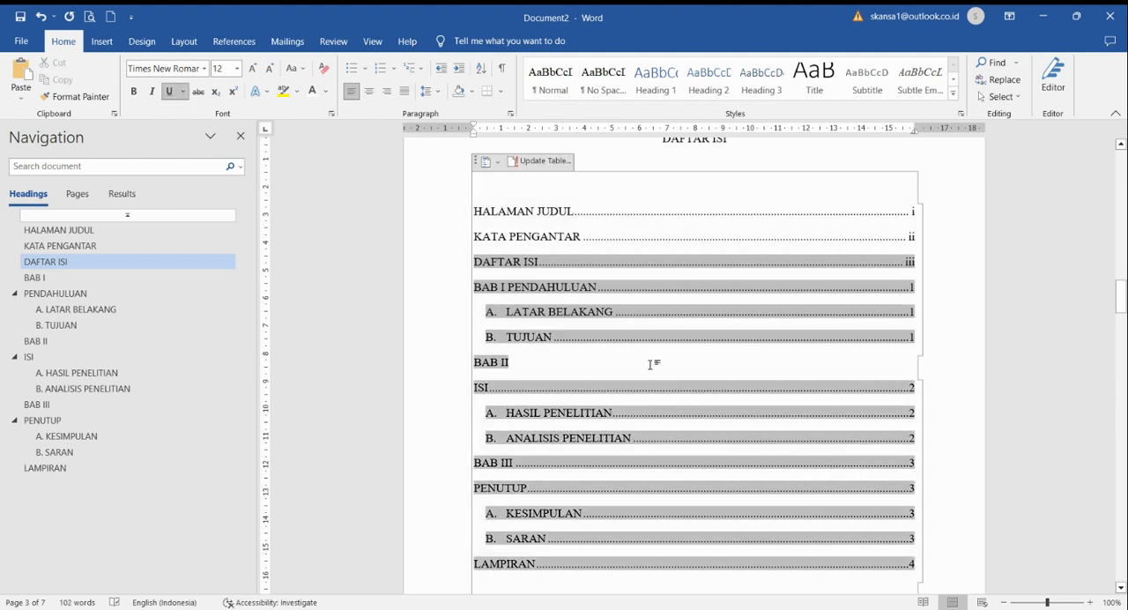
pyautogui.press('Delete')
pyautogui.hotkey('shift', 'Left')
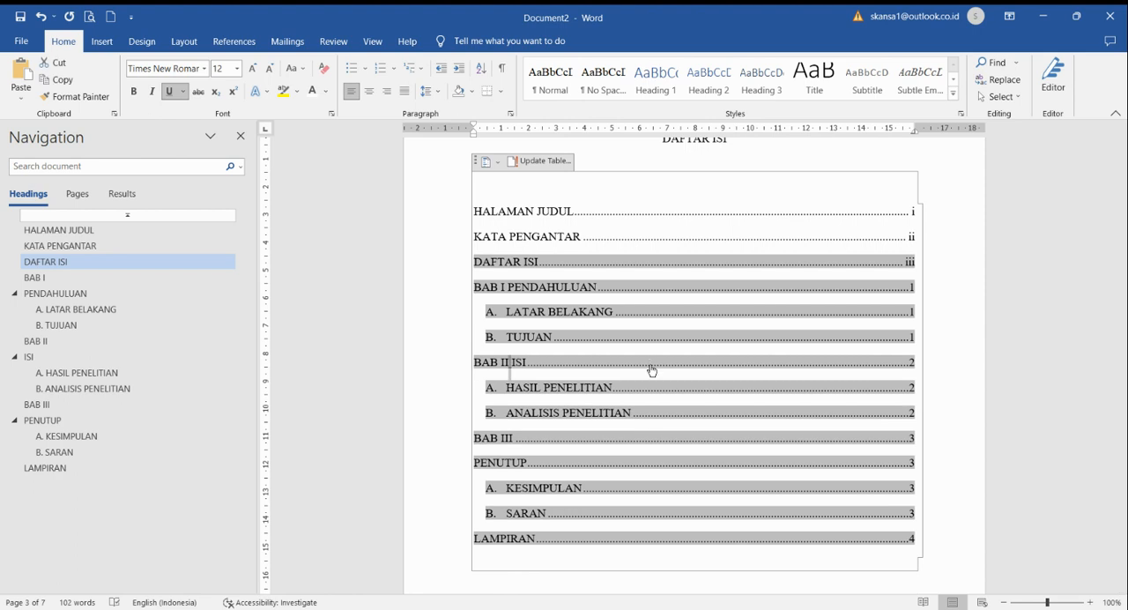
pyautogui.hotkey('ctrl', 'u')
# Step: Remove the dot leader and page number after "BAB III" and join it with the entry below as "BAB III PENUTUP"
pyautogui.click(962, 499)
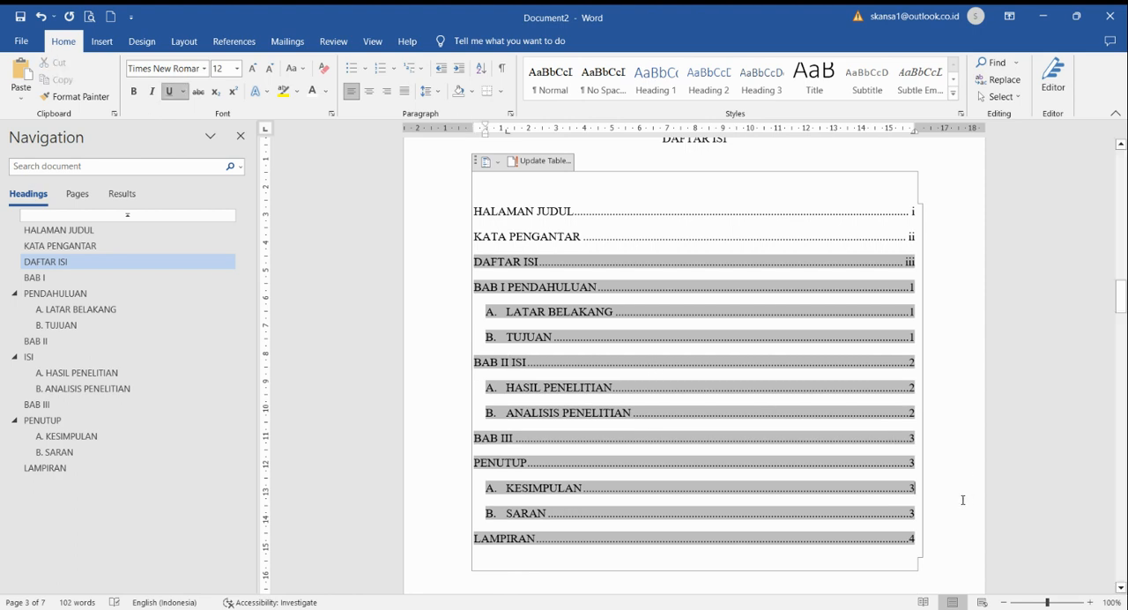
pyautogui.click(920, 441)
pyautogui.hotkey('shift', 'Left')
pyautogui.keyDown('shift'); pyautogui.click(627, 437); pyautogui.keyUp('shift')
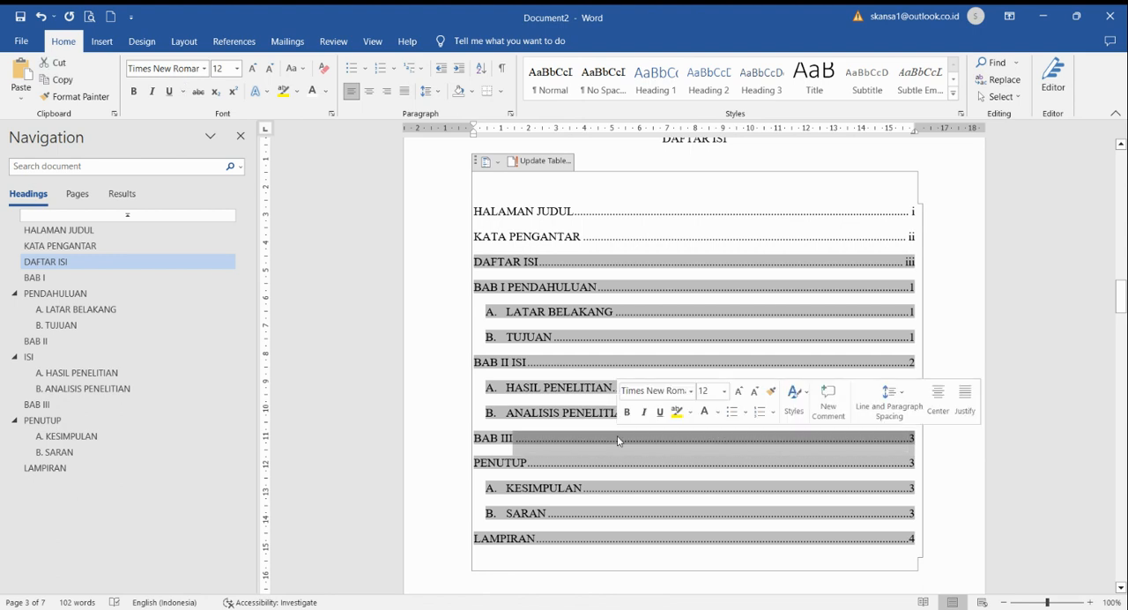
pyautogui.press('BackSpace')
pyautogui.press('Delete')
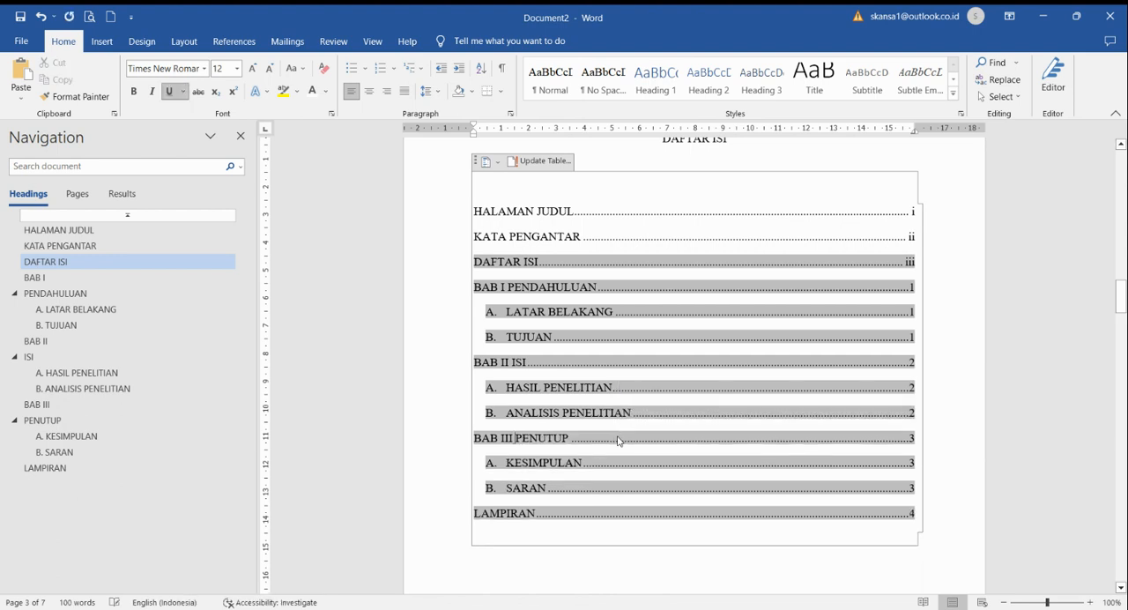
pyautogui.hotkey('shift', 'Right')
pyautogui.hotkey('ctrl', 'u')
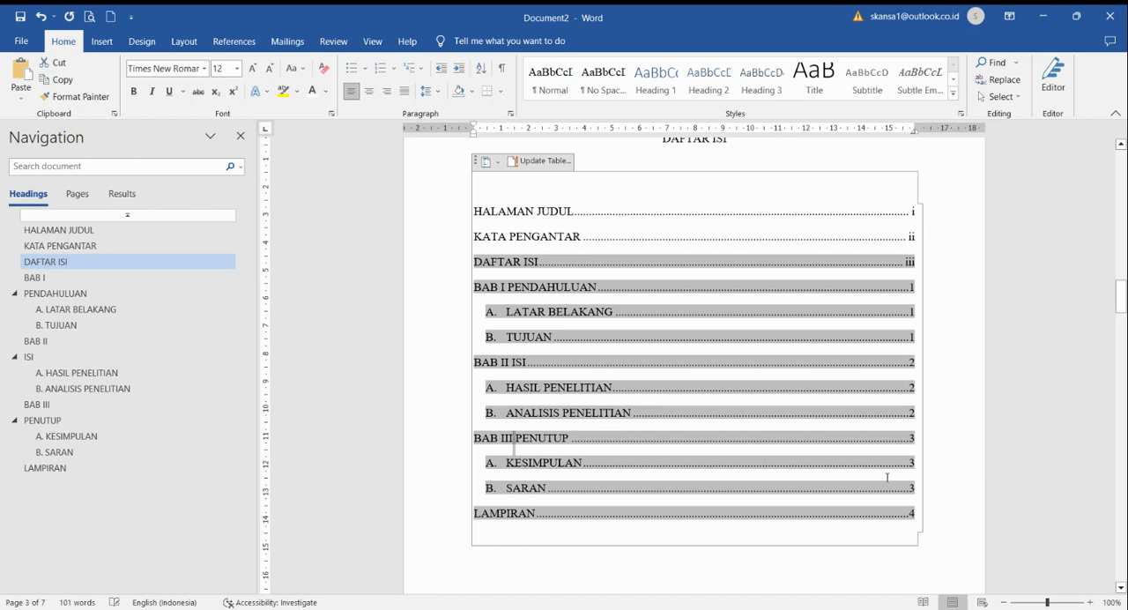
# Step: Review the edited table of contents and check the chapter pages and their page numbers, including the "BAB III" heading
pyautogui.click(954, 538)
pyautogui.scroll(-1, 954, 537)
pyautogui.click(845, 564)
pyautogui.scroll(-3, 844, 565)
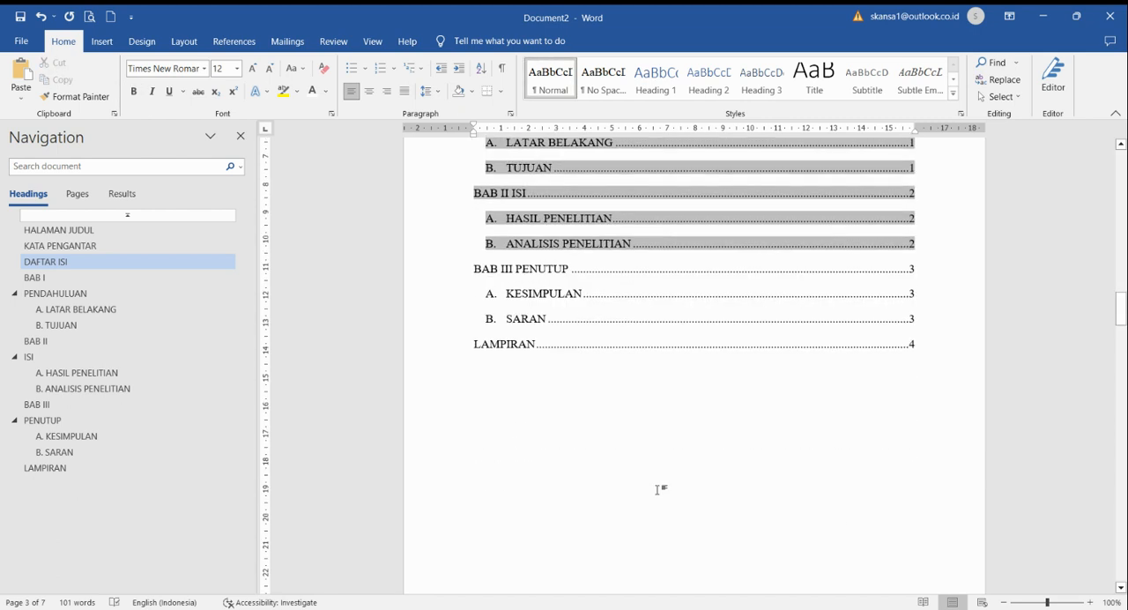
pyautogui.click(731, 325)
pyautogui.scroll(1, 731, 325)
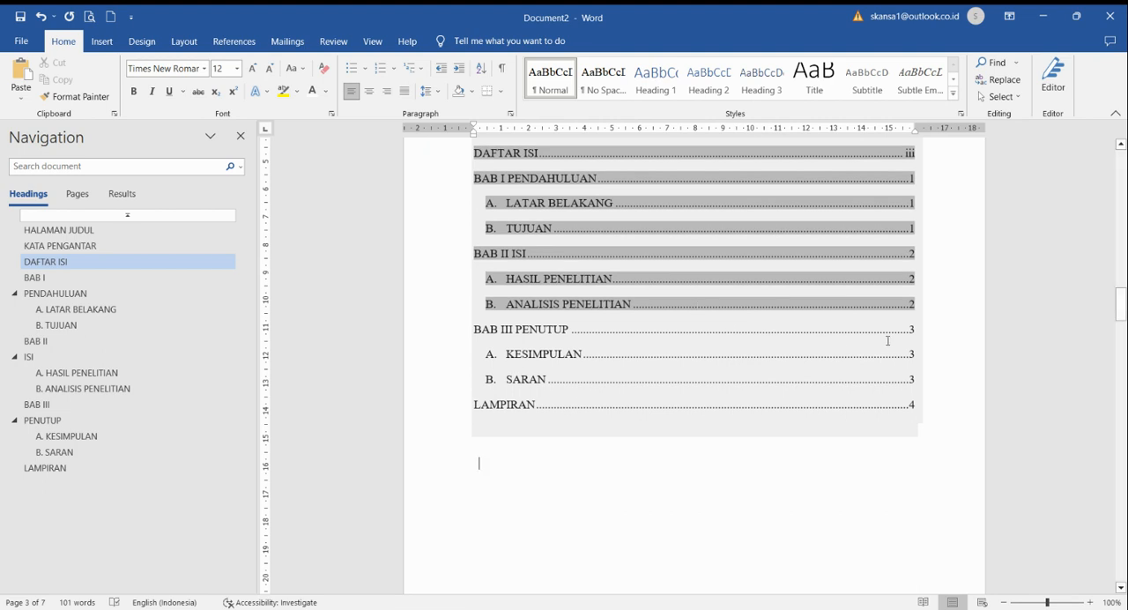
pyautogui.scroll(-10, 887, 343)
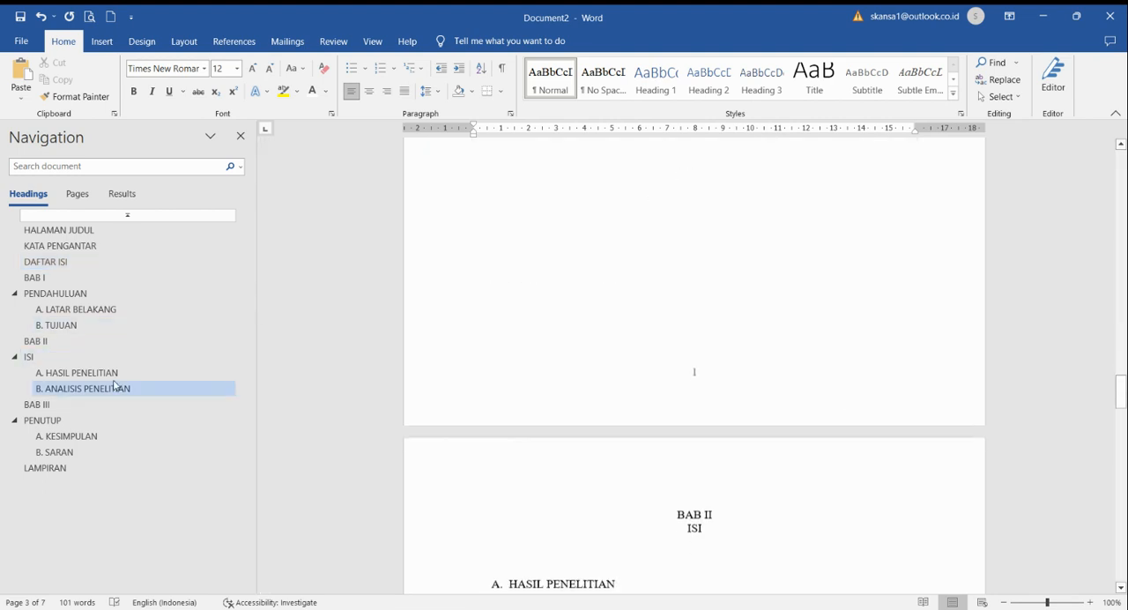
pyautogui.click(38, 404)
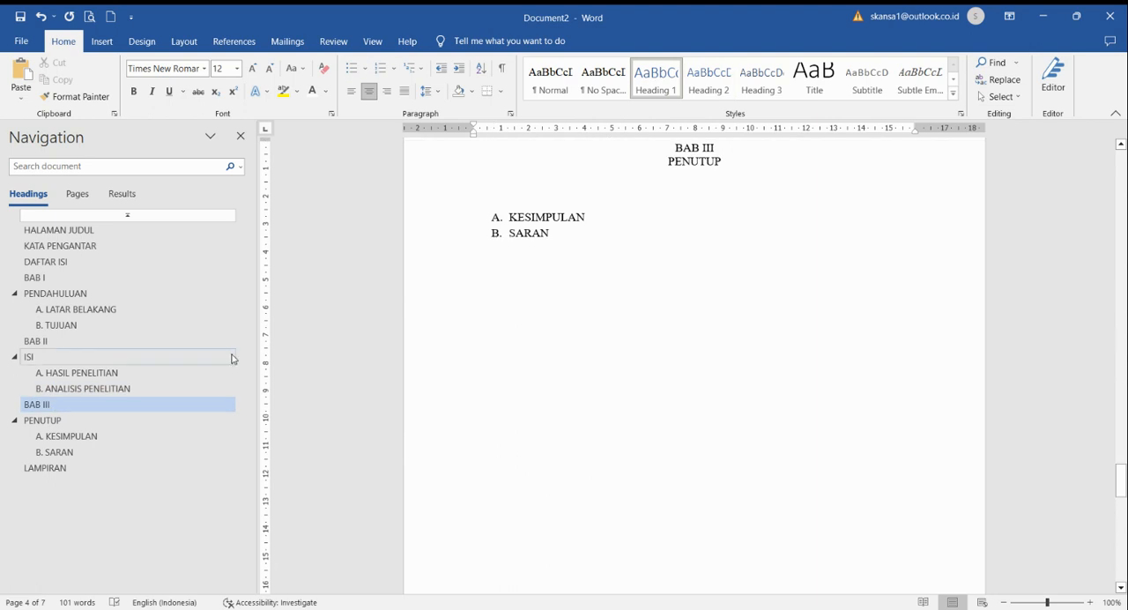
pyautogui.scroll(-15, 485, 387)
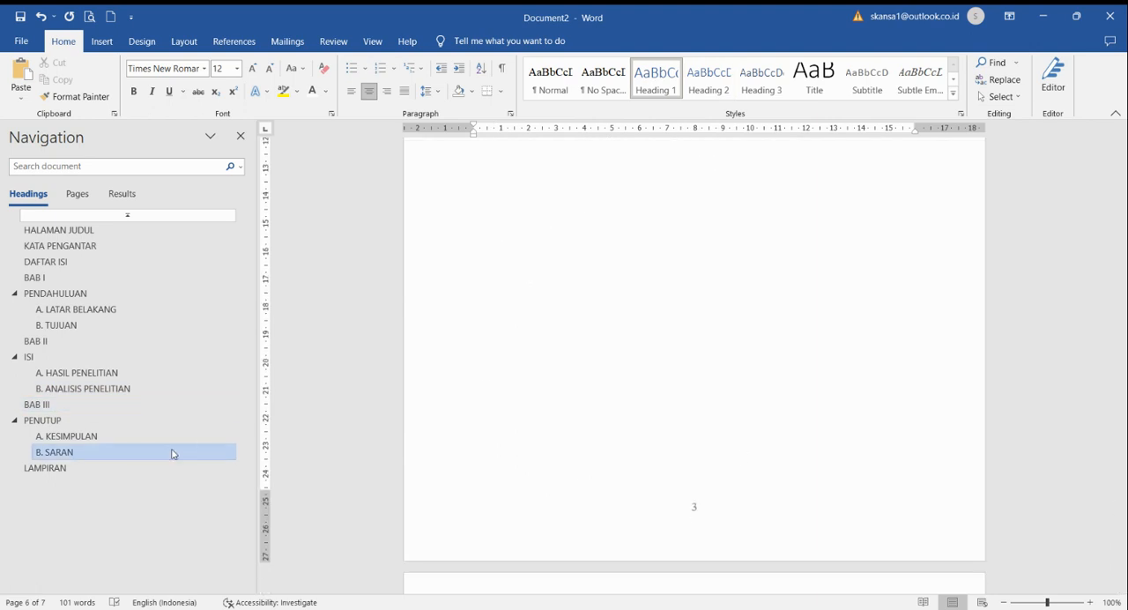
pyautogui.scroll(20, 712, 302)
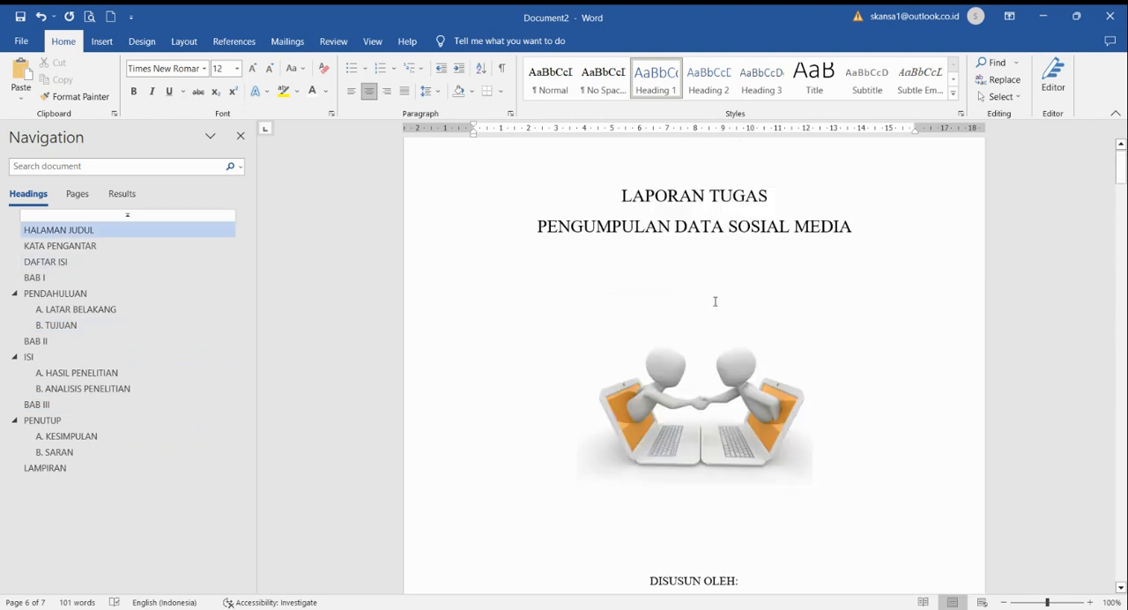